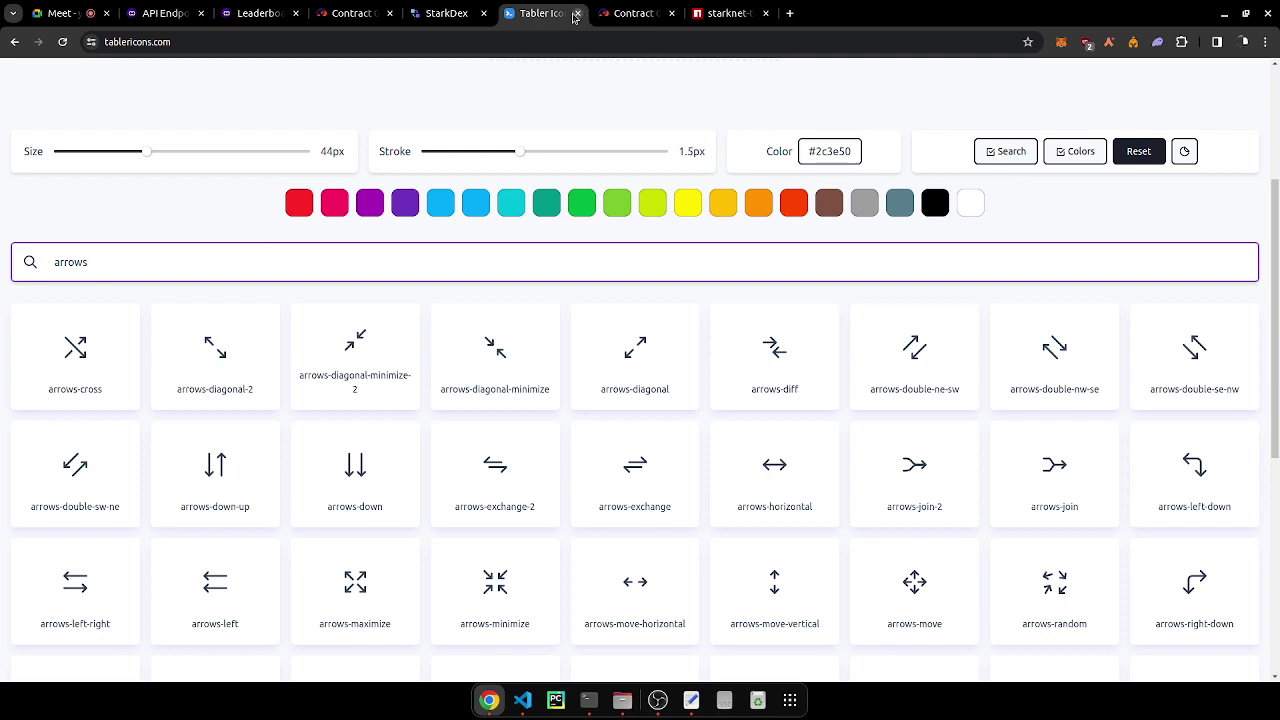
Close the Tabler Icons, Voyager contract and starknet-tokenkit npm tabs, leaving StarkDex Pools showing.
left_click(577, 13)
left_click(577, 13)
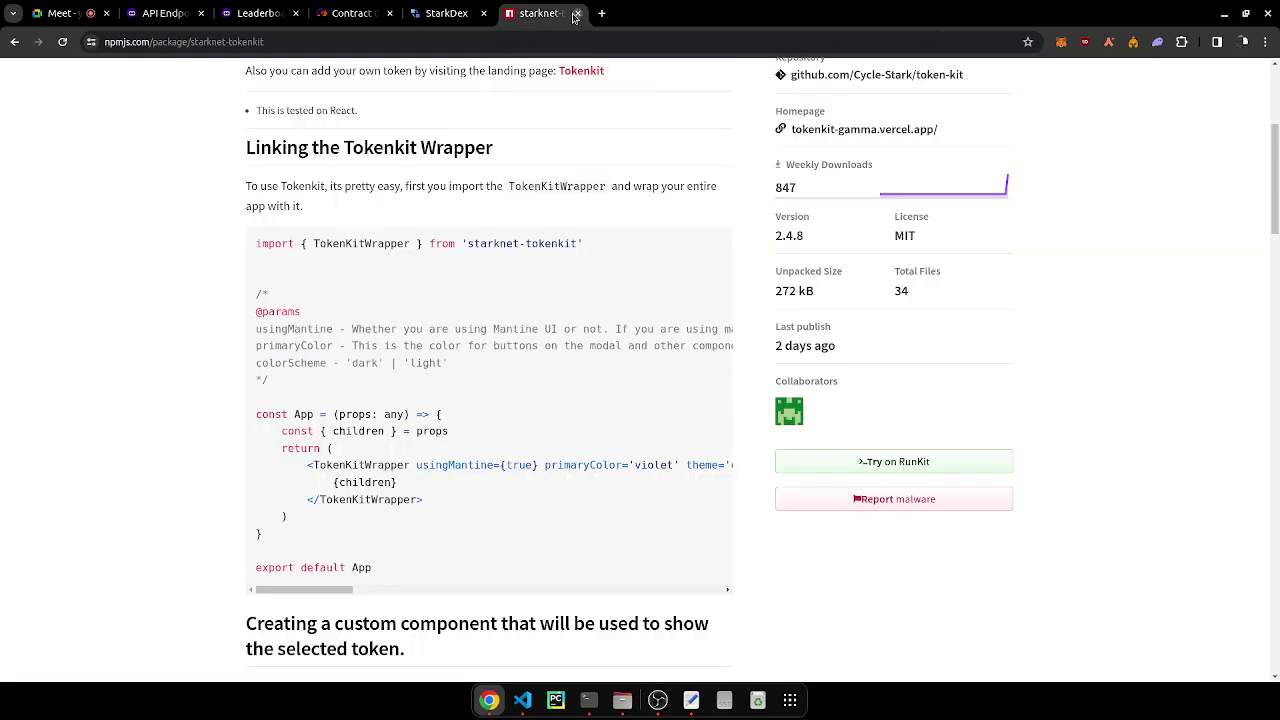
left_click(577, 13)
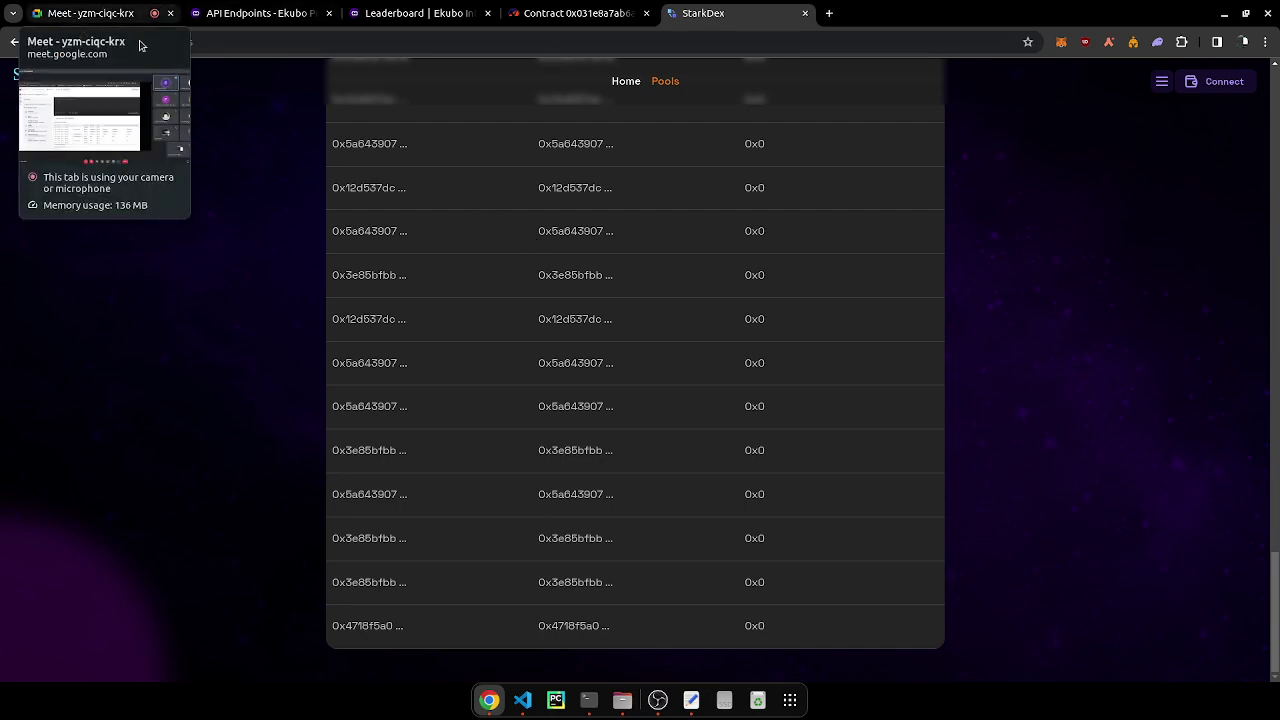
Scroll the StarkDex Pools table back to its heading, then return to the Google Meet call.
scroll(486, 380, "up", 4)
scroll(489, 383, "up", 10)
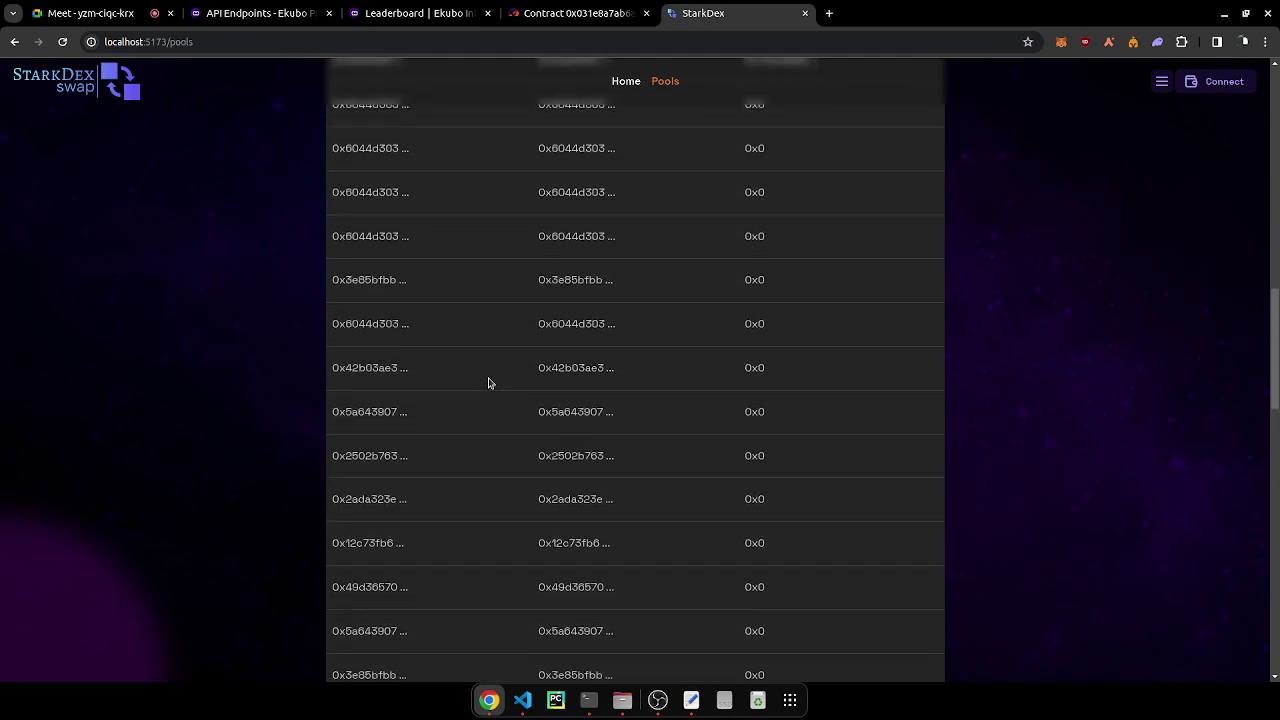
scroll(489, 383, "up", 1)
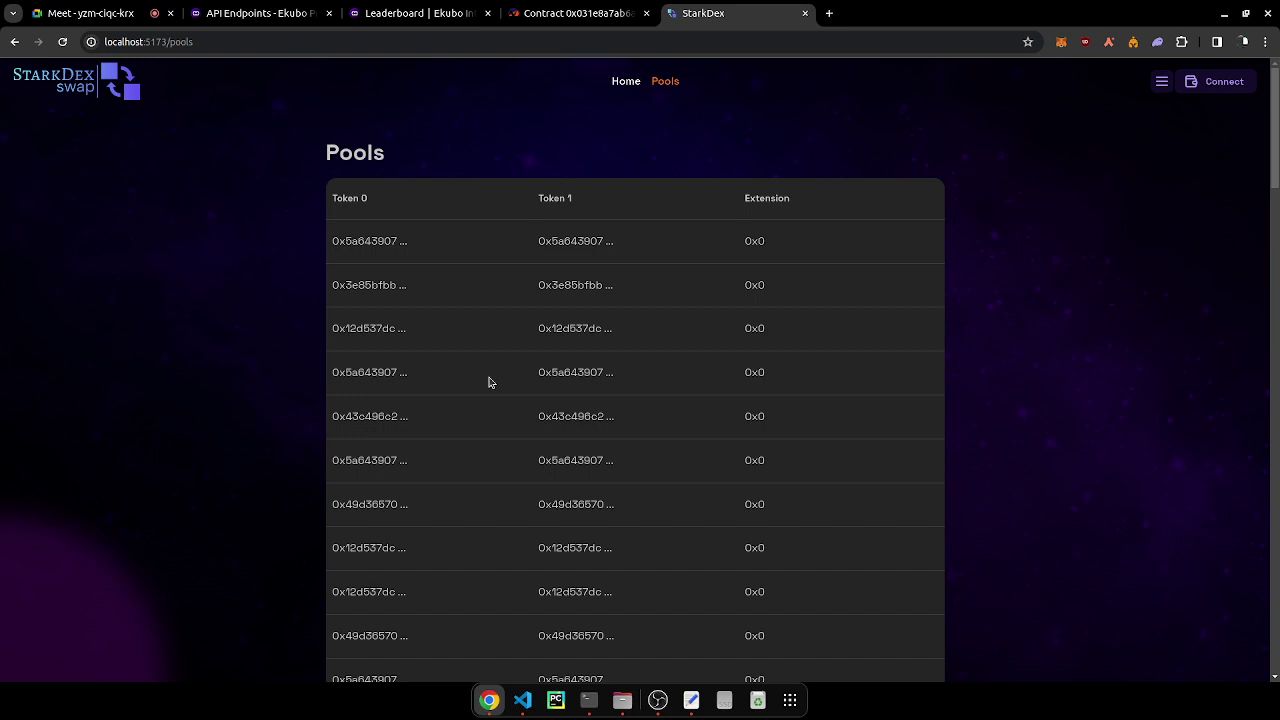
left_click(91, 8)
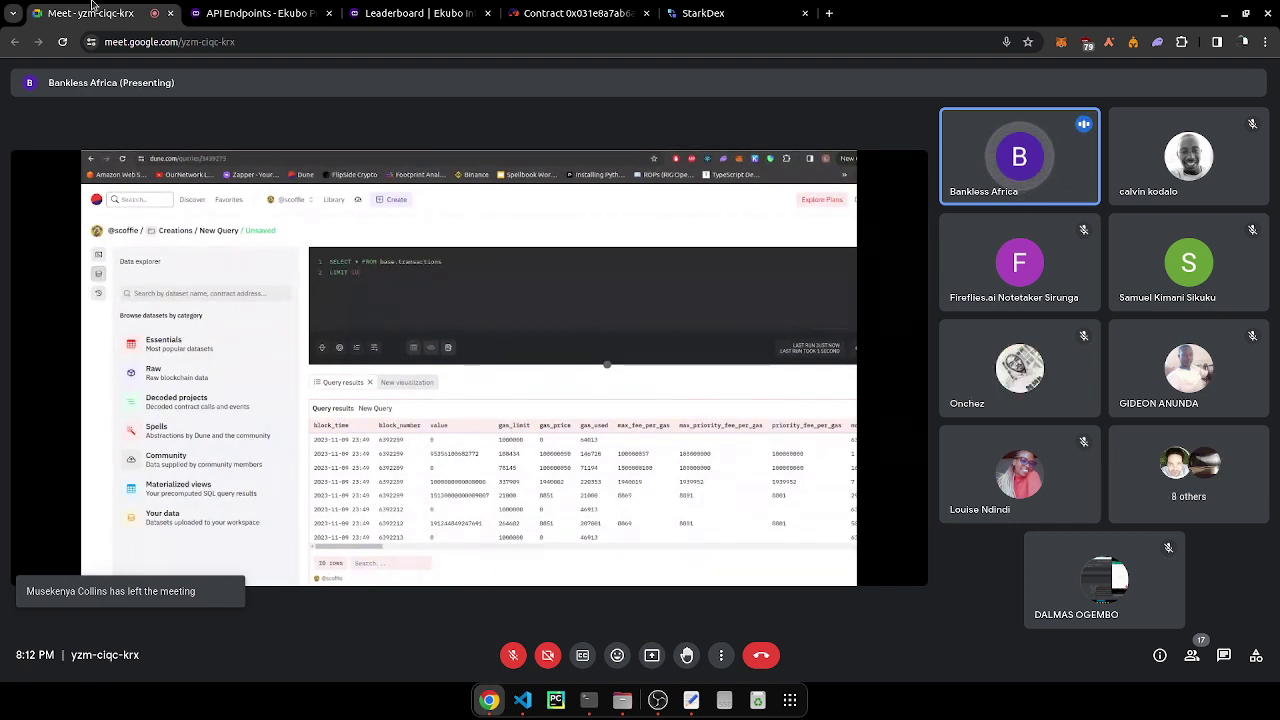
right_click(602, 347)
left_click(589, 347)
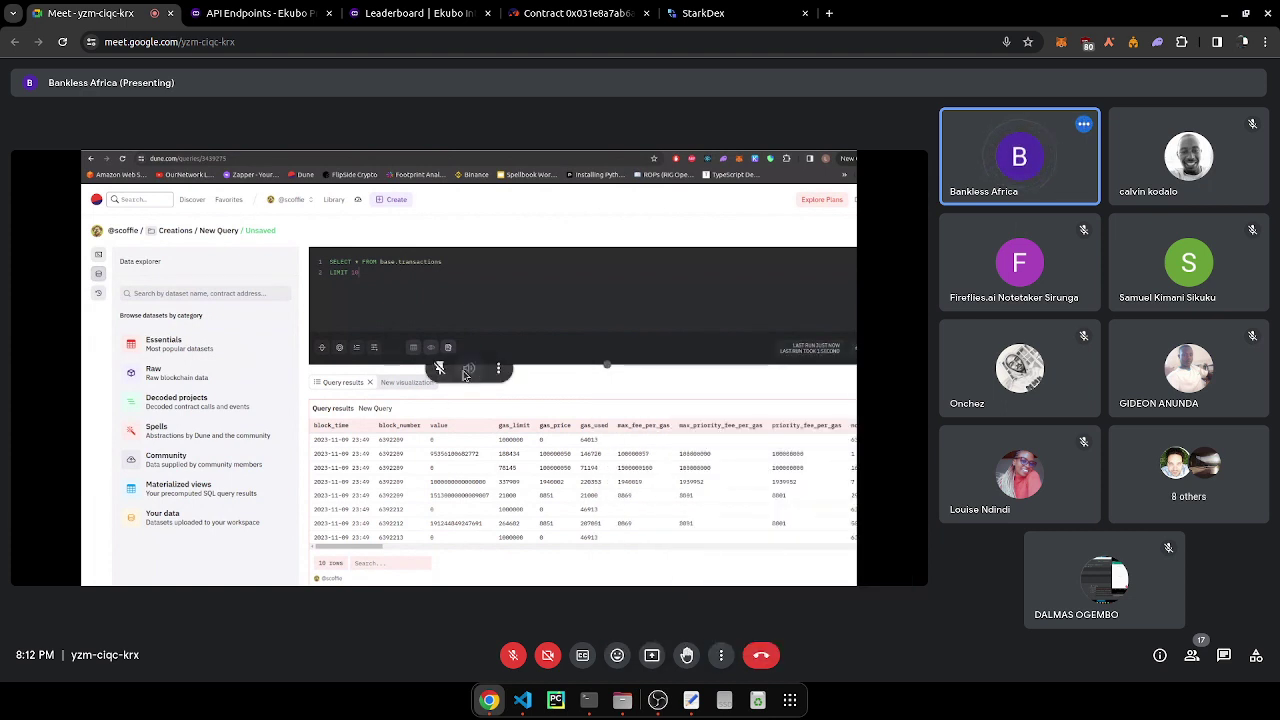
left_click(497, 368)
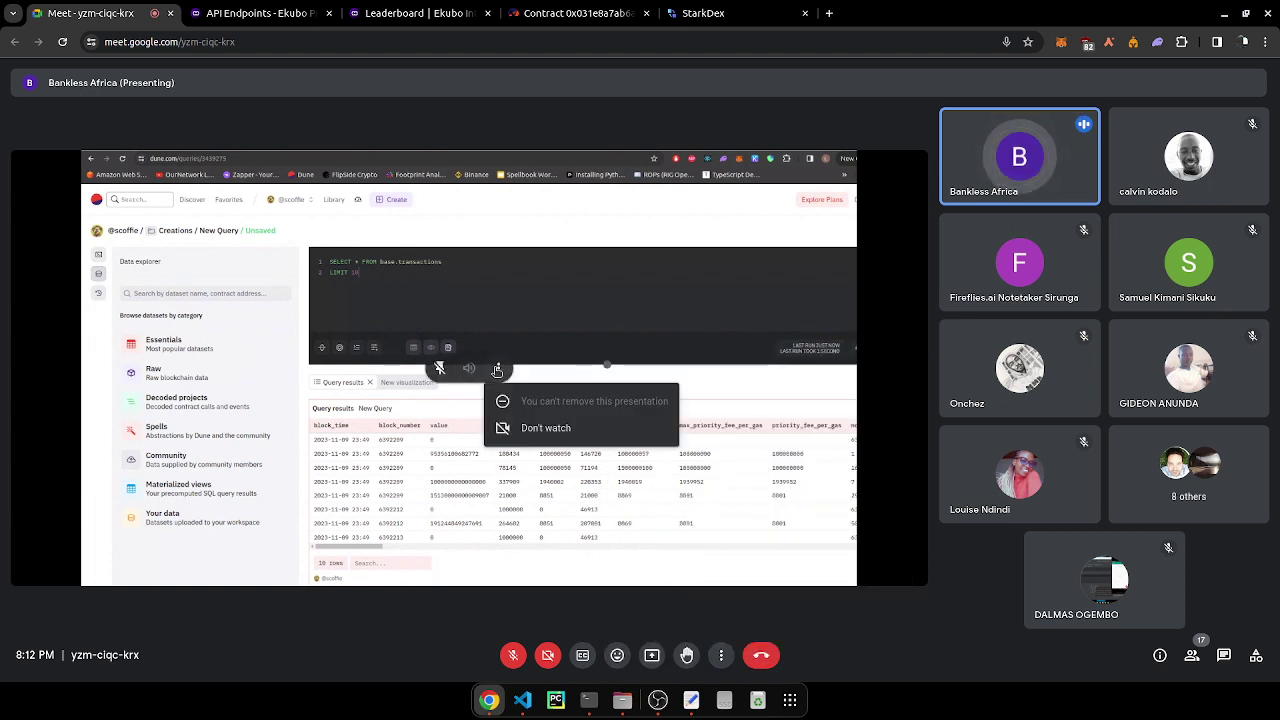
left_click(606, 314)
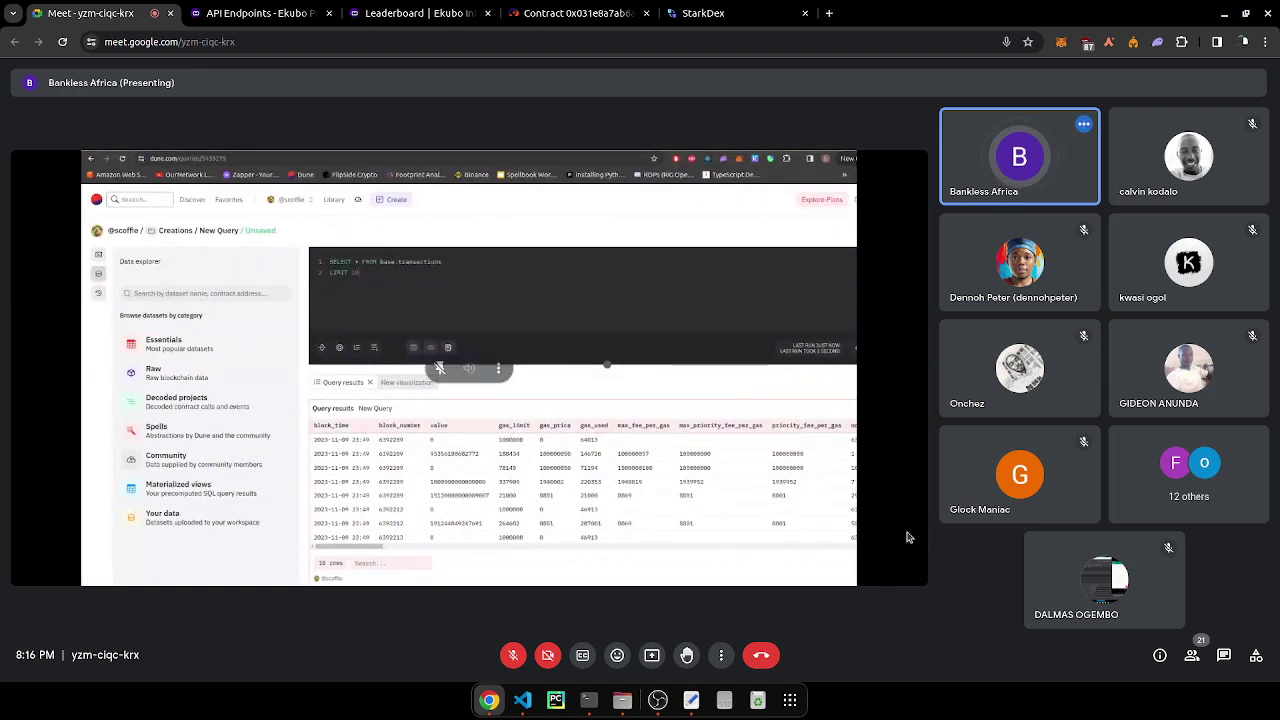
right_click(1192, 657)
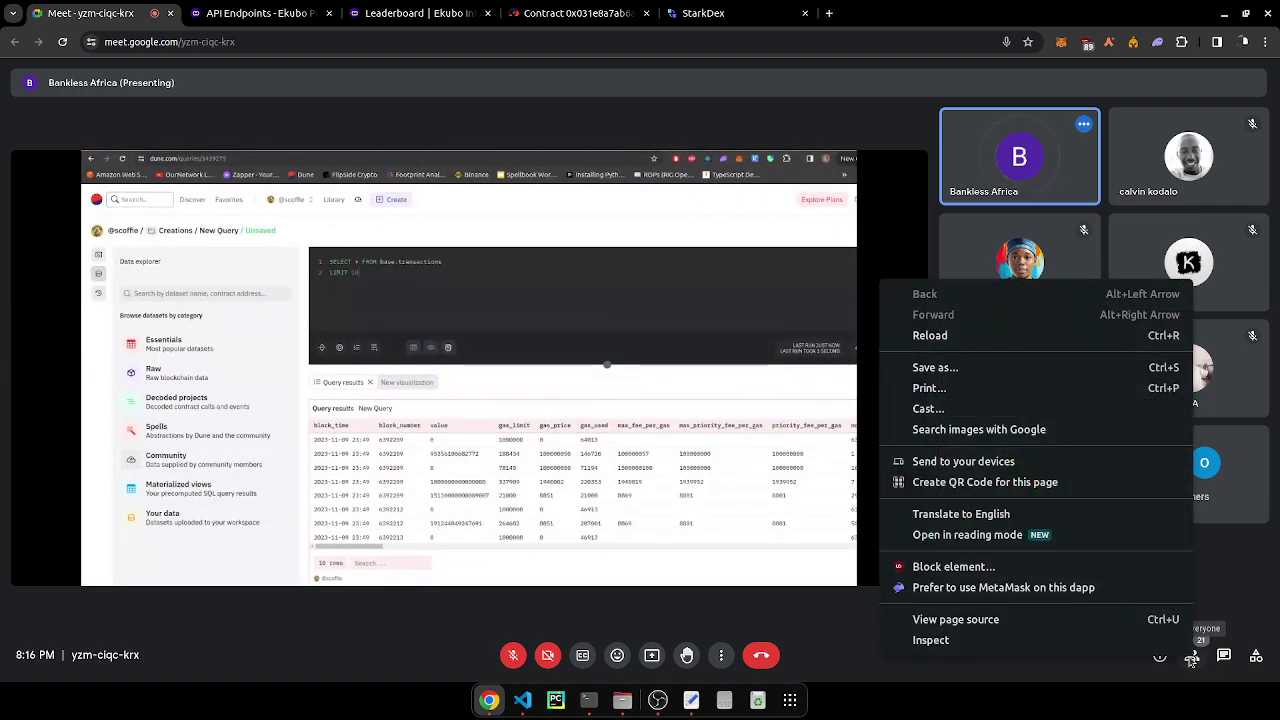
left_click(1191, 655)
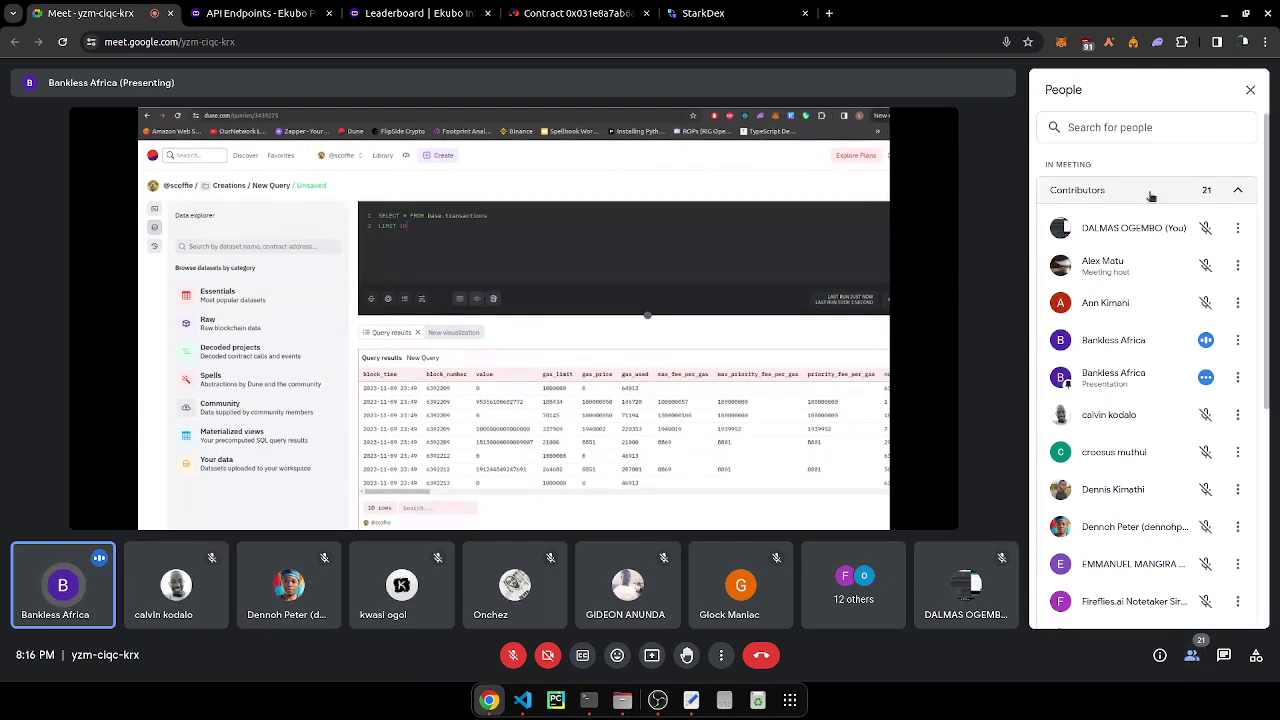
left_click(1236, 192)
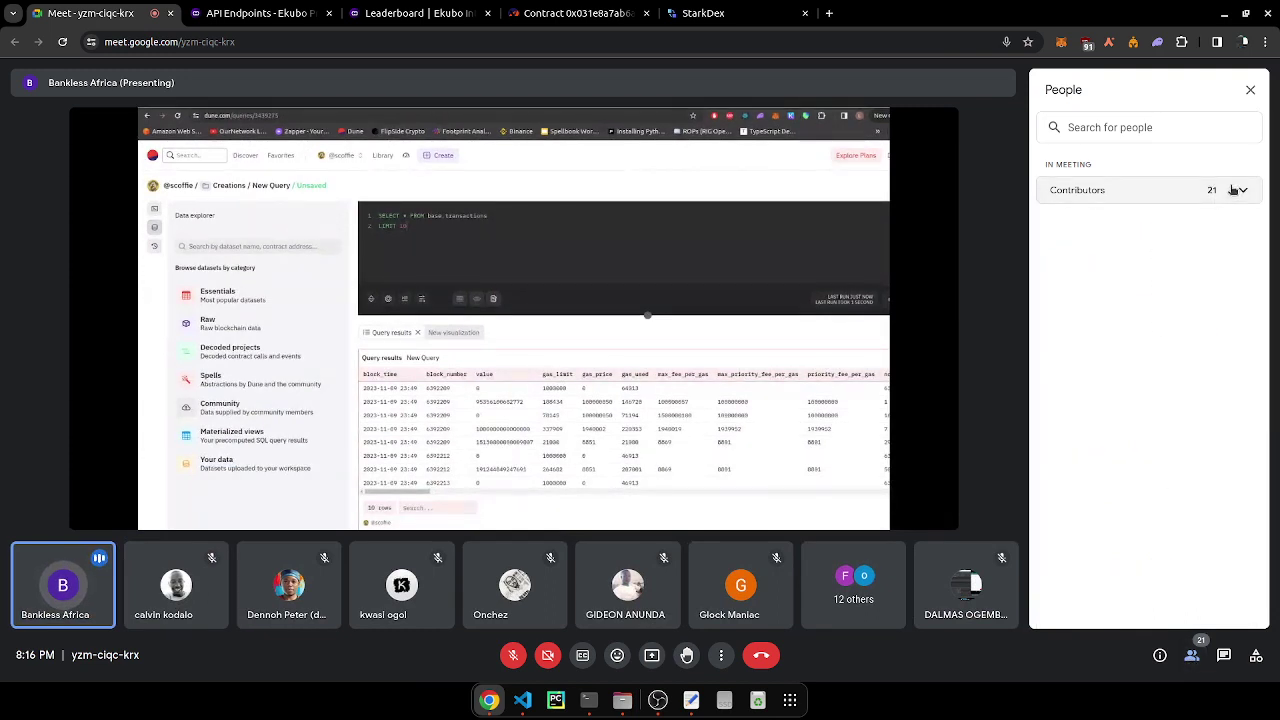
left_click(1250, 90)
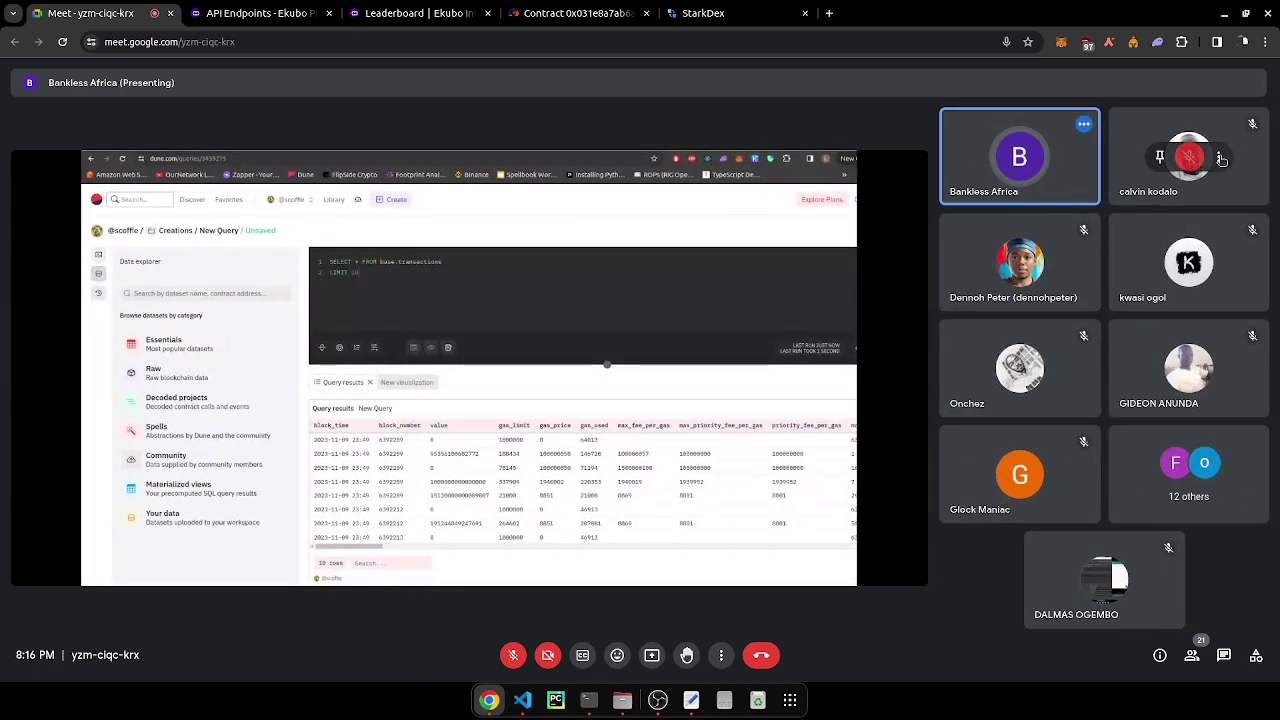
Stop watching the participant's and presenter's tiles, then open the Activities panel.
left_click(1219, 157)
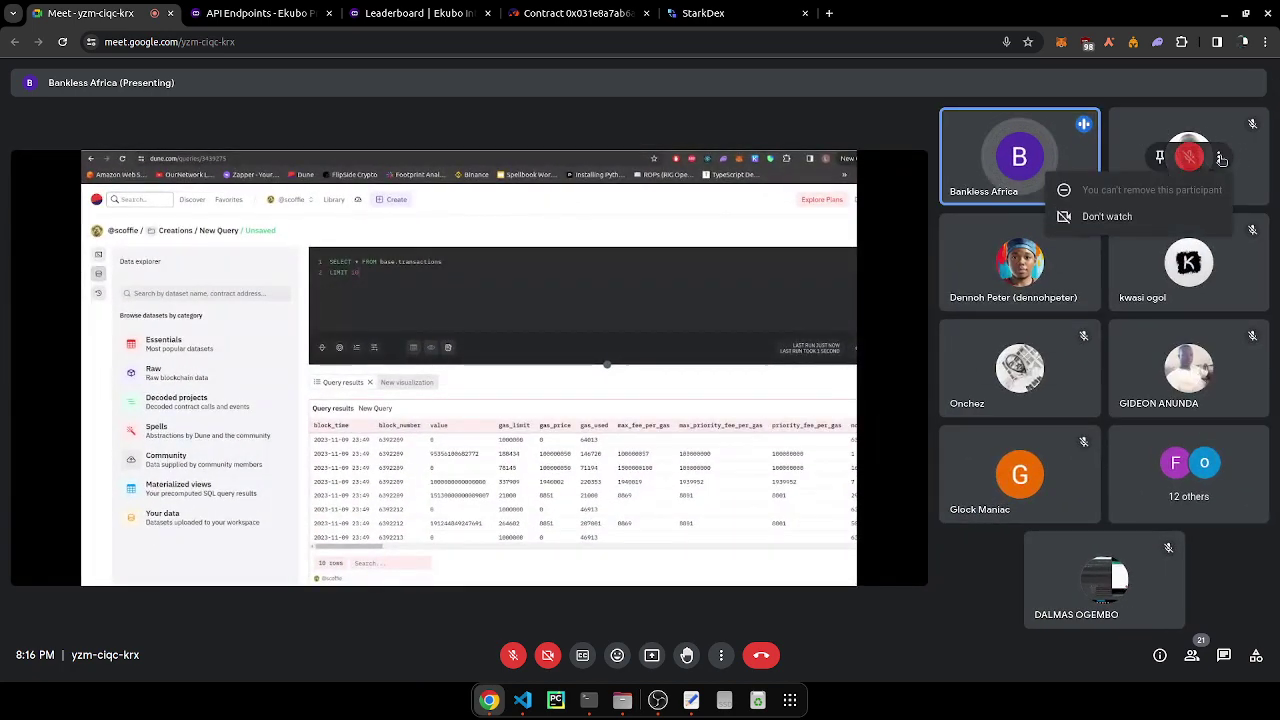
left_click(1127, 218)
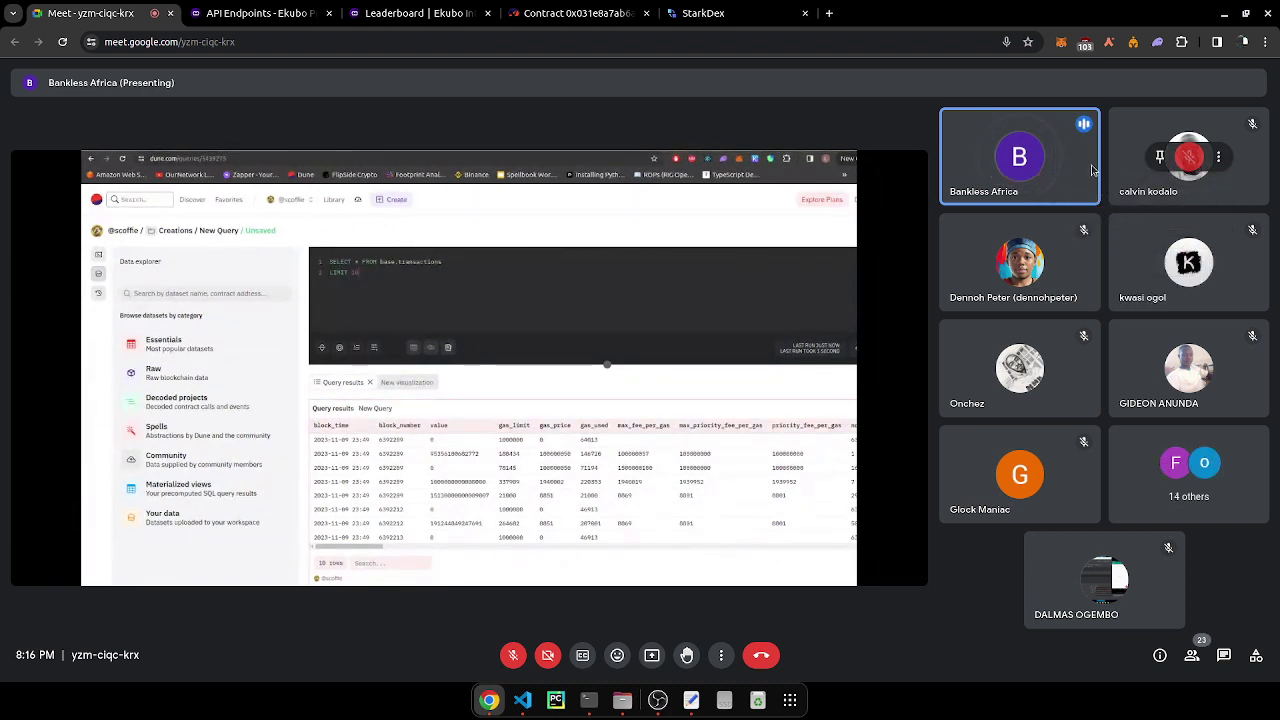
left_click(1050, 158)
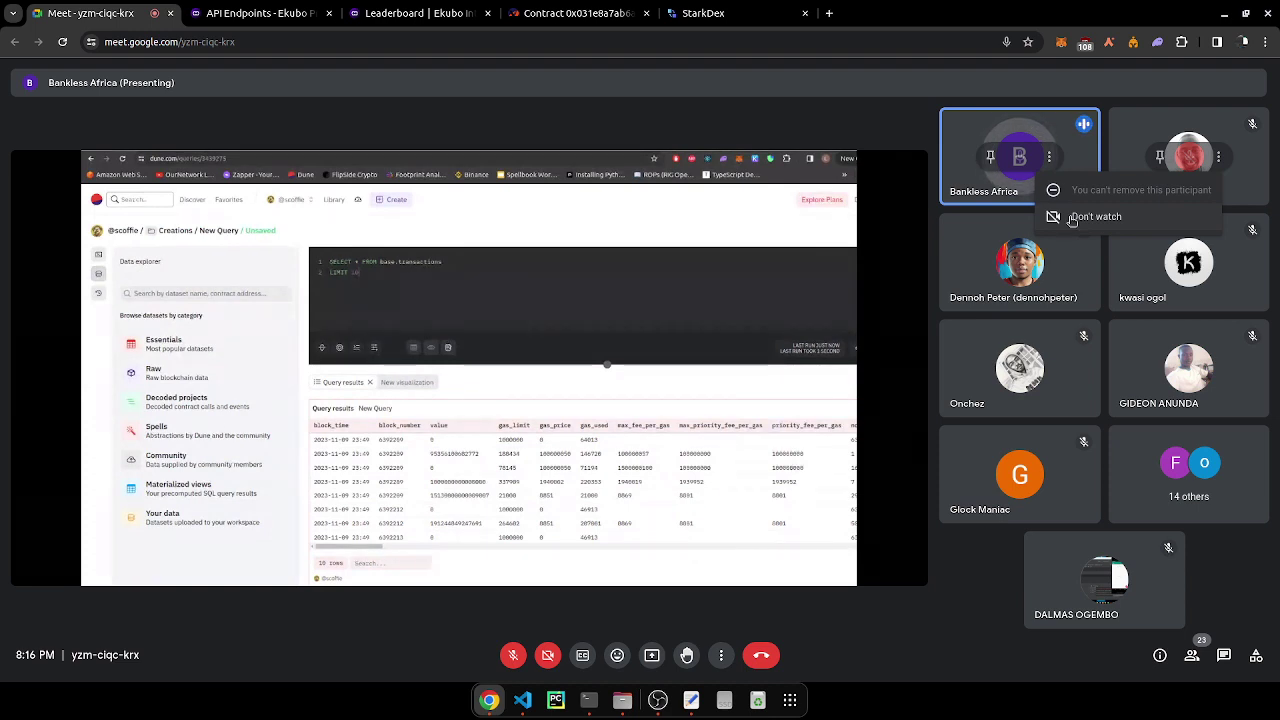
left_click(1072, 217)
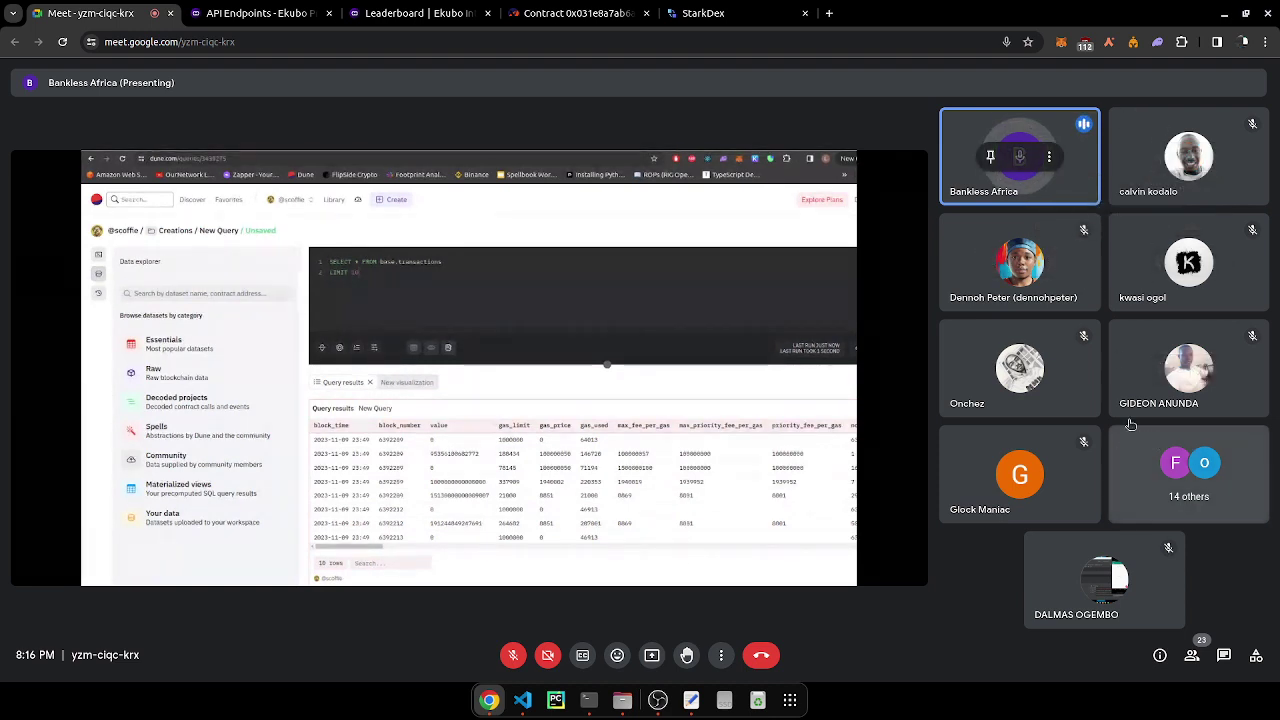
left_click(1256, 655)
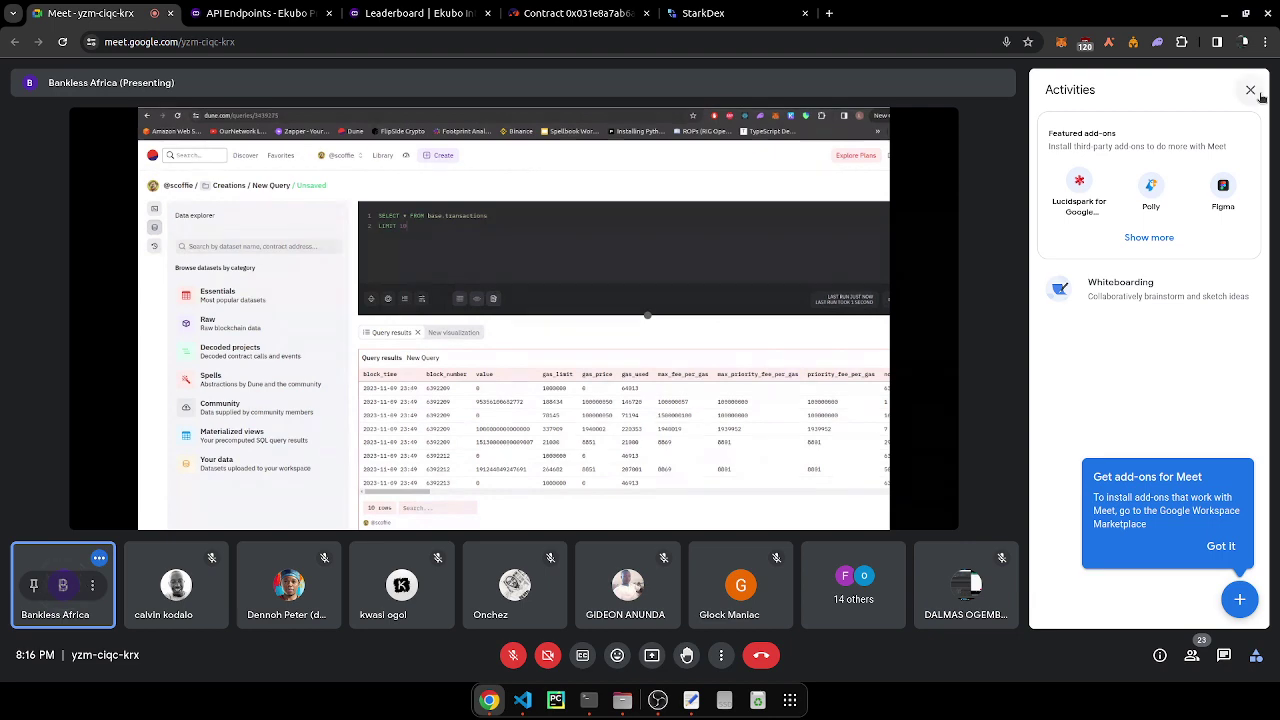
Dismiss the add-ons tip and close the Activities panel.
left_click(1226, 545)
left_click(1250, 89)
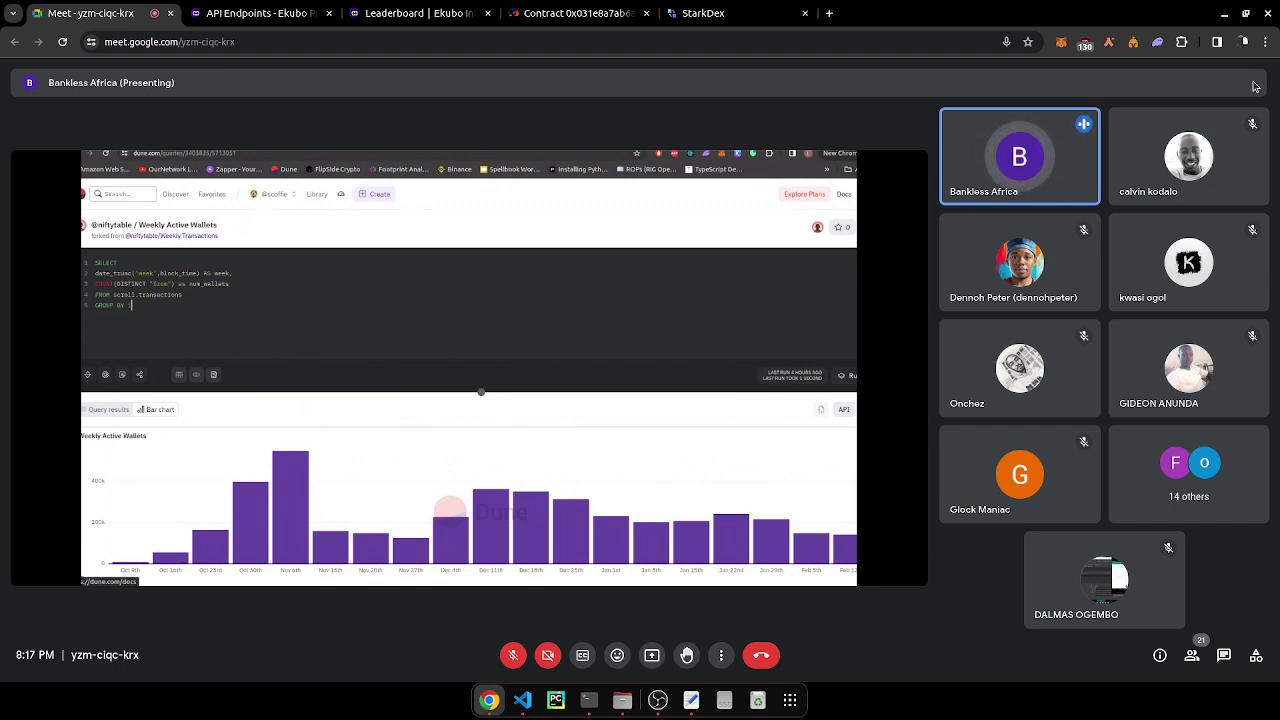
Change the Meet call layout to Spotlight via More options > Change layout.
left_click(716, 655)
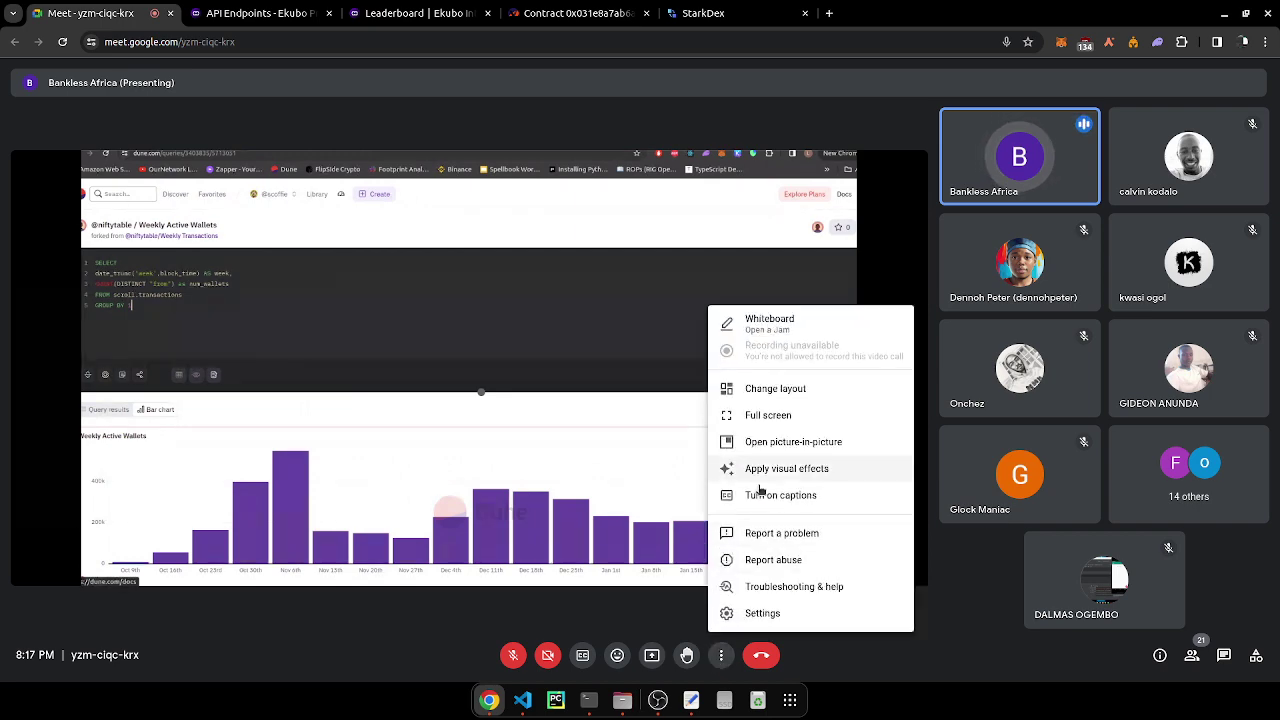
left_click(773, 389)
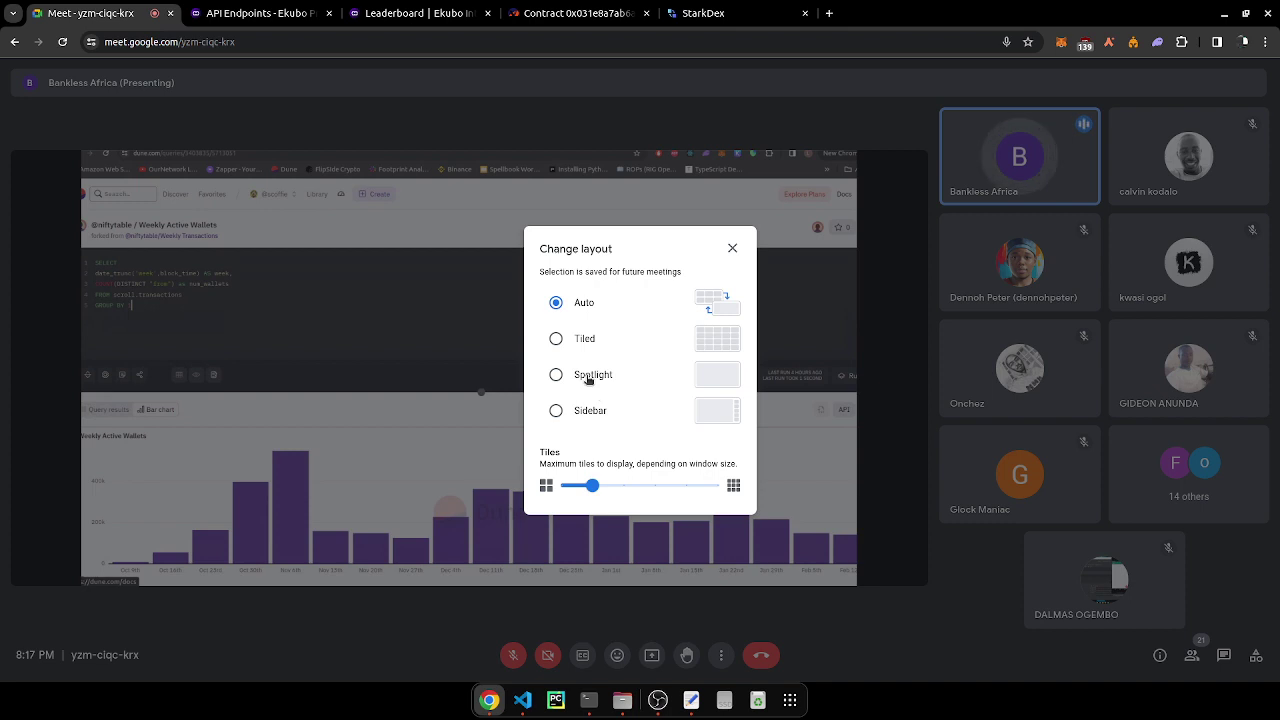
left_click(589, 378)
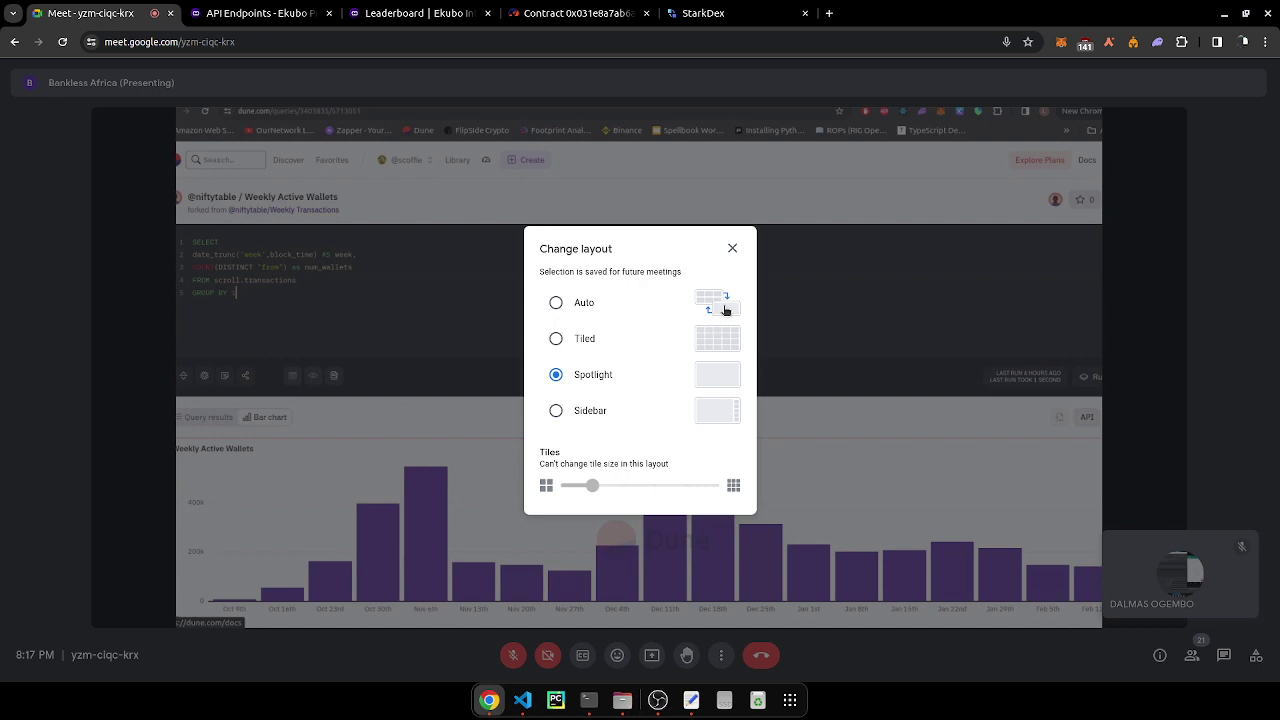
left_click(733, 249)
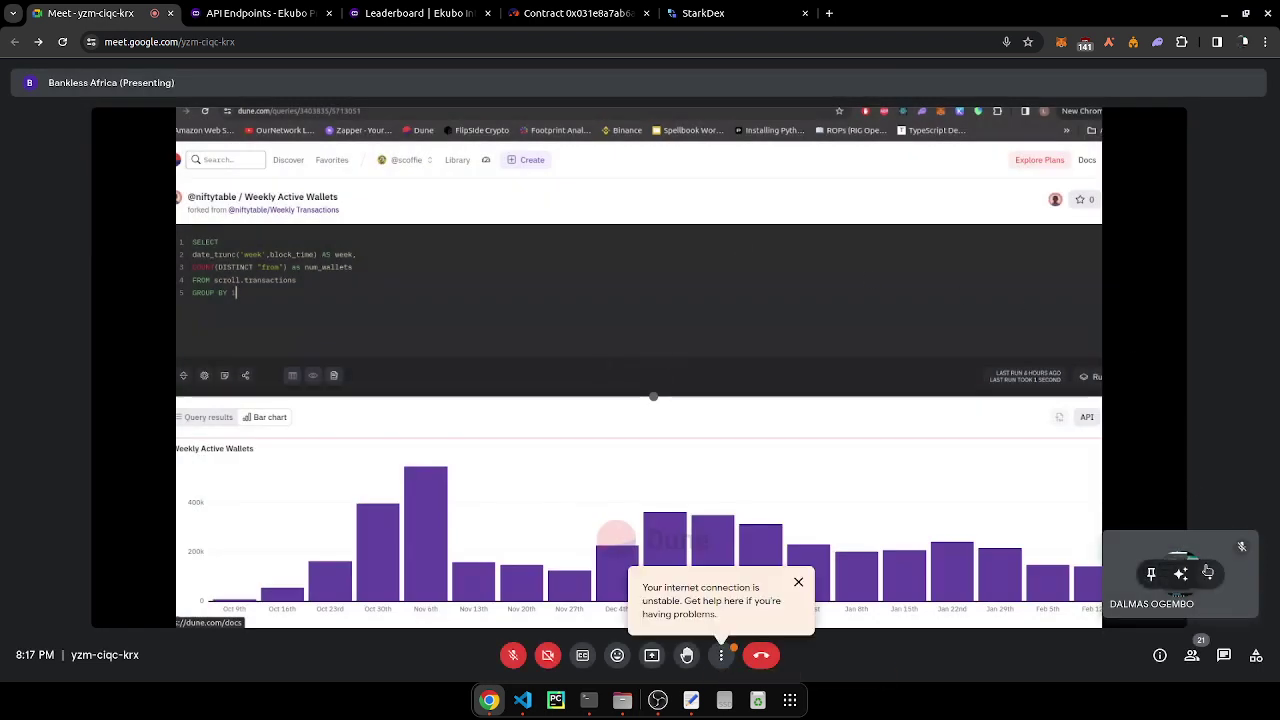
Minimize the floating participant tile to a compact bar.
left_click(1210, 574)
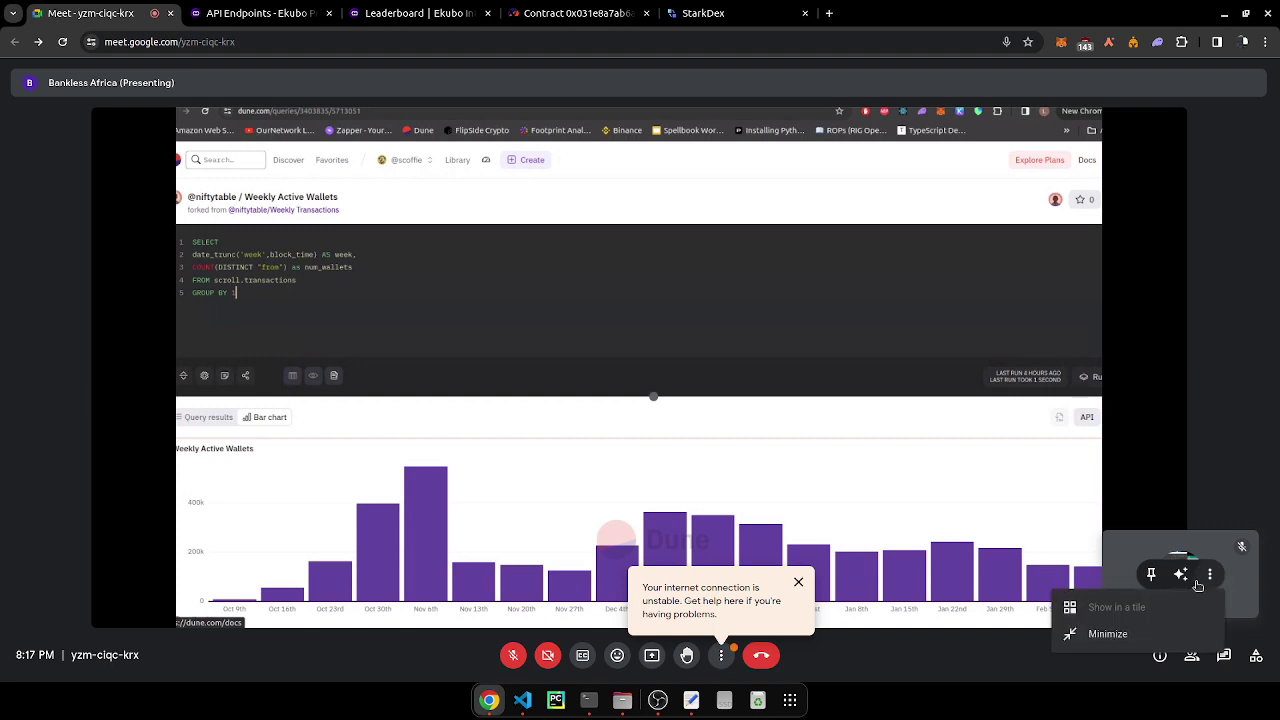
left_click(1107, 634)
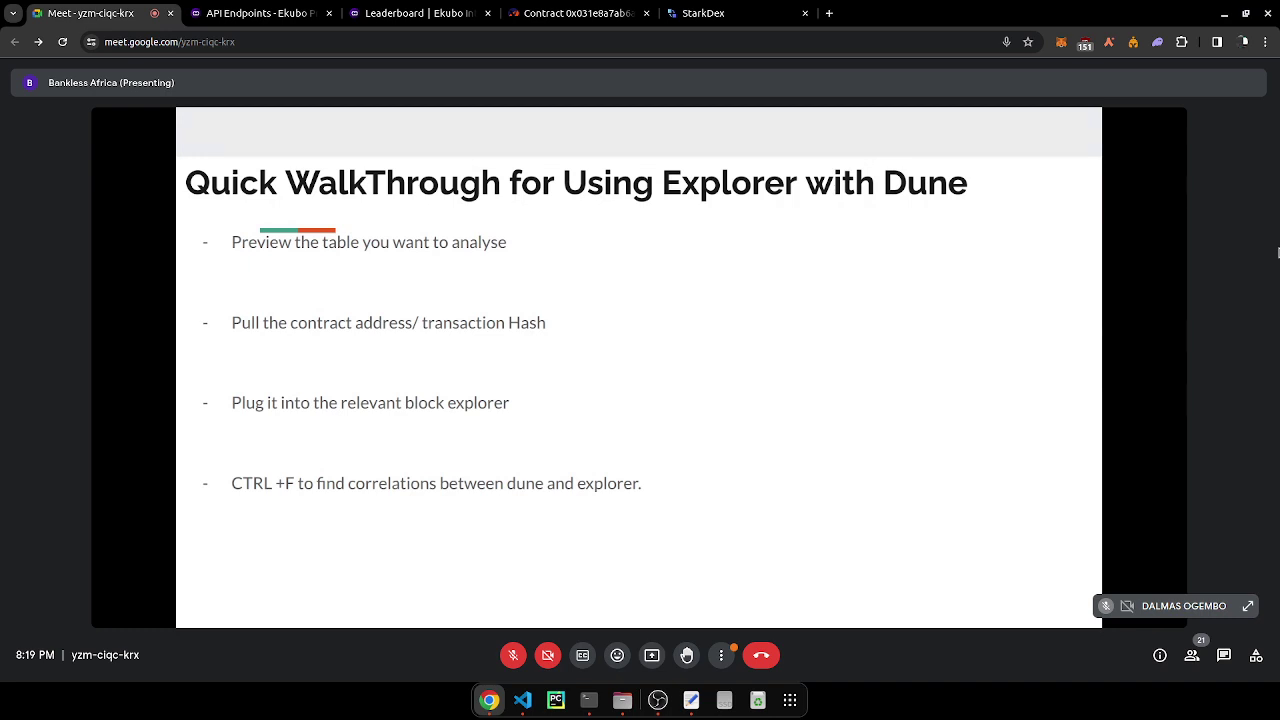
In a new tab, open the Cycle-Stark/cycle-stark repo's Settings > Collaborators and teams on github.com.
left_click(829, 13)
type("github.com")
key("Return")
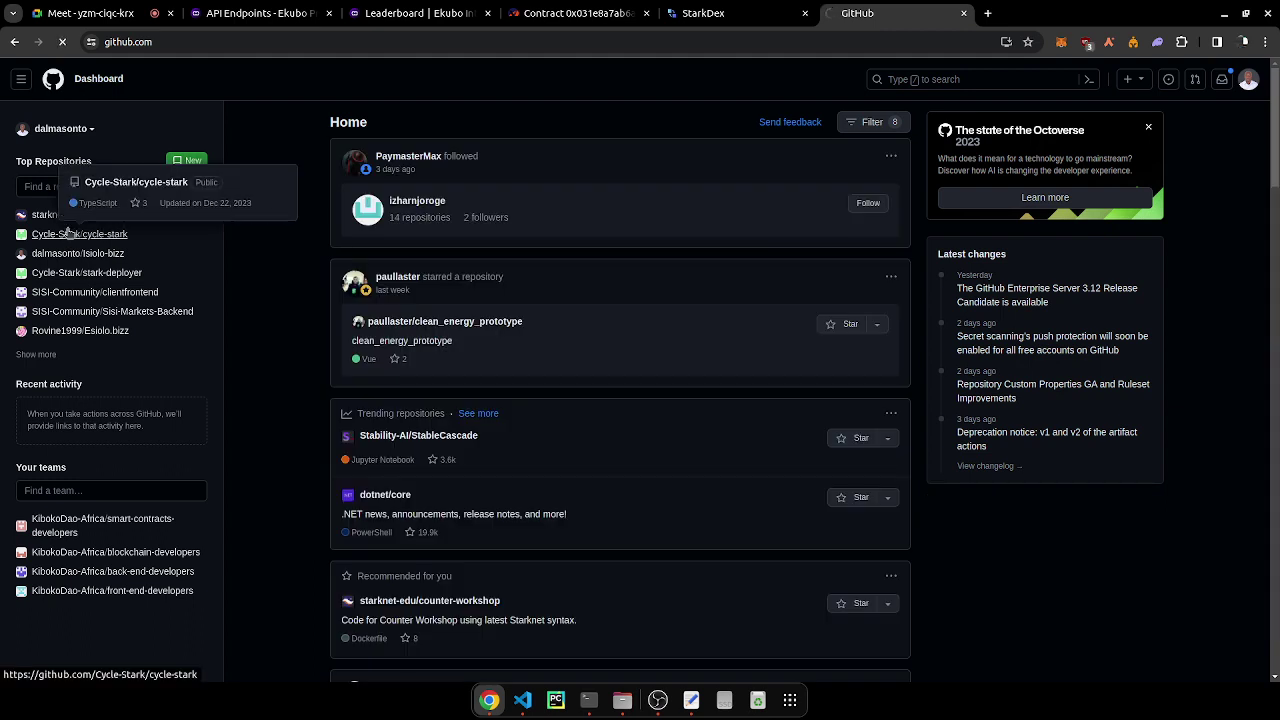
left_click(68, 233)
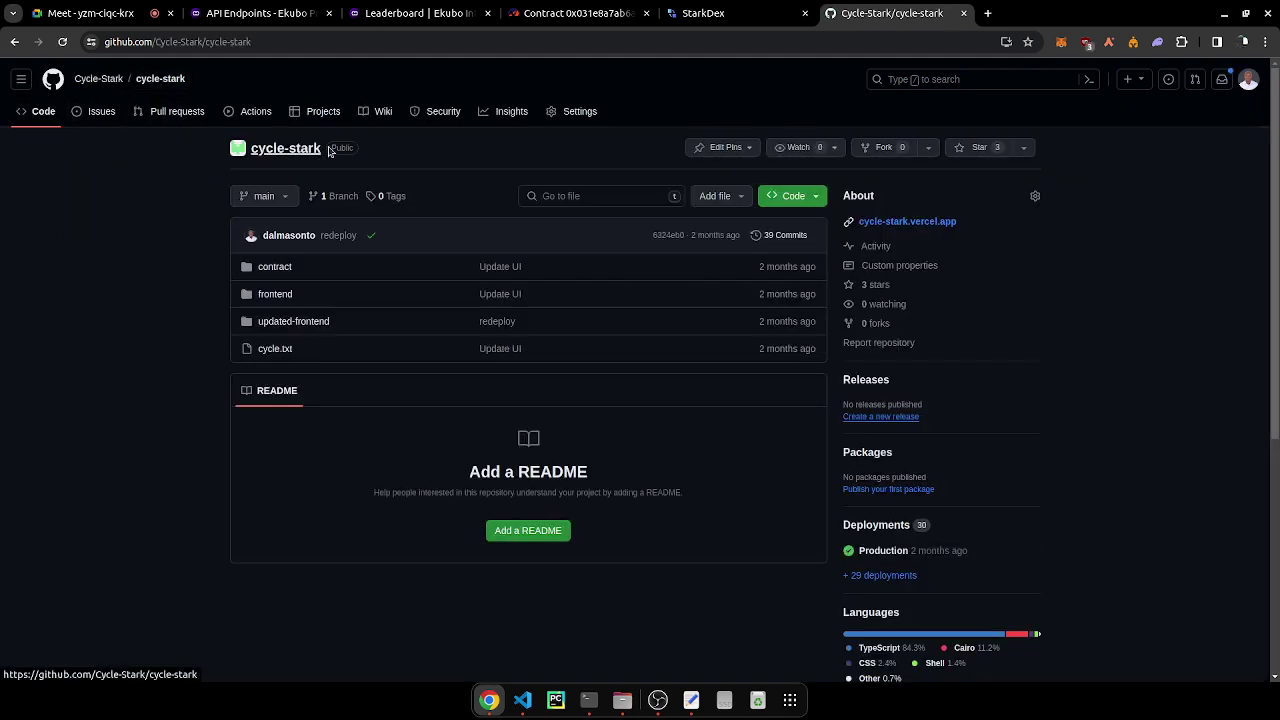
left_click(570, 114)
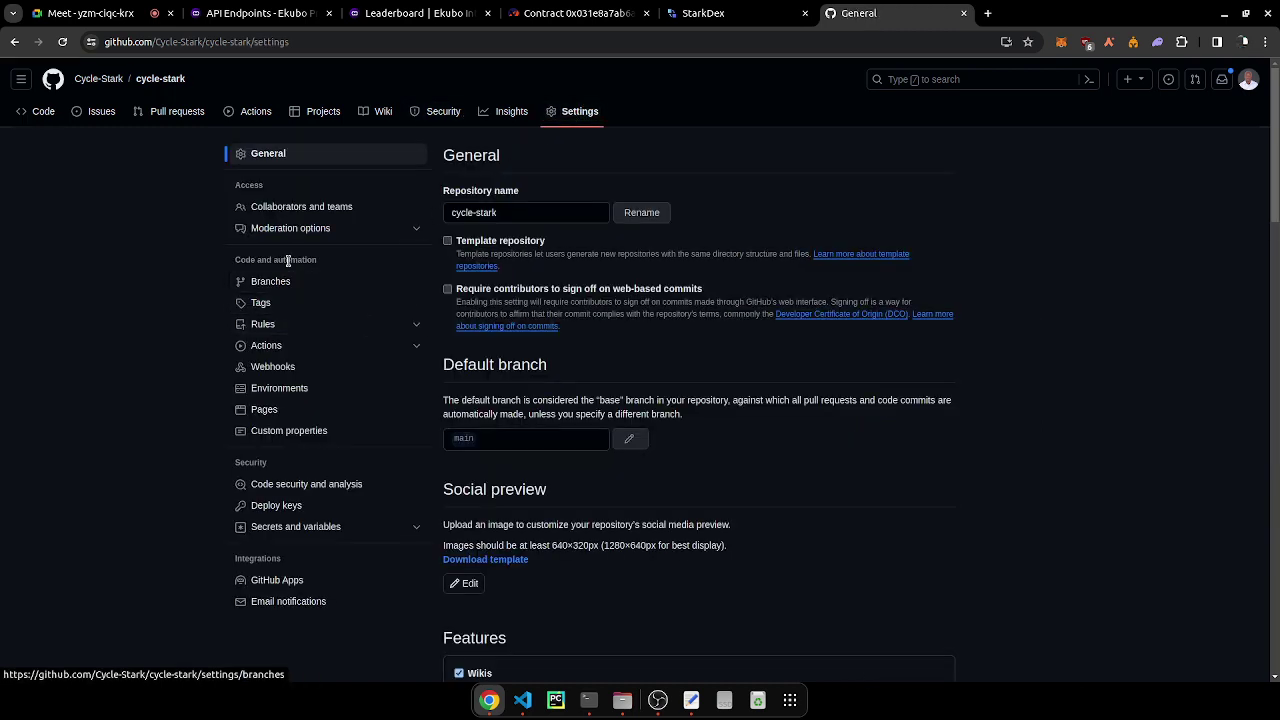
left_click(301, 207)
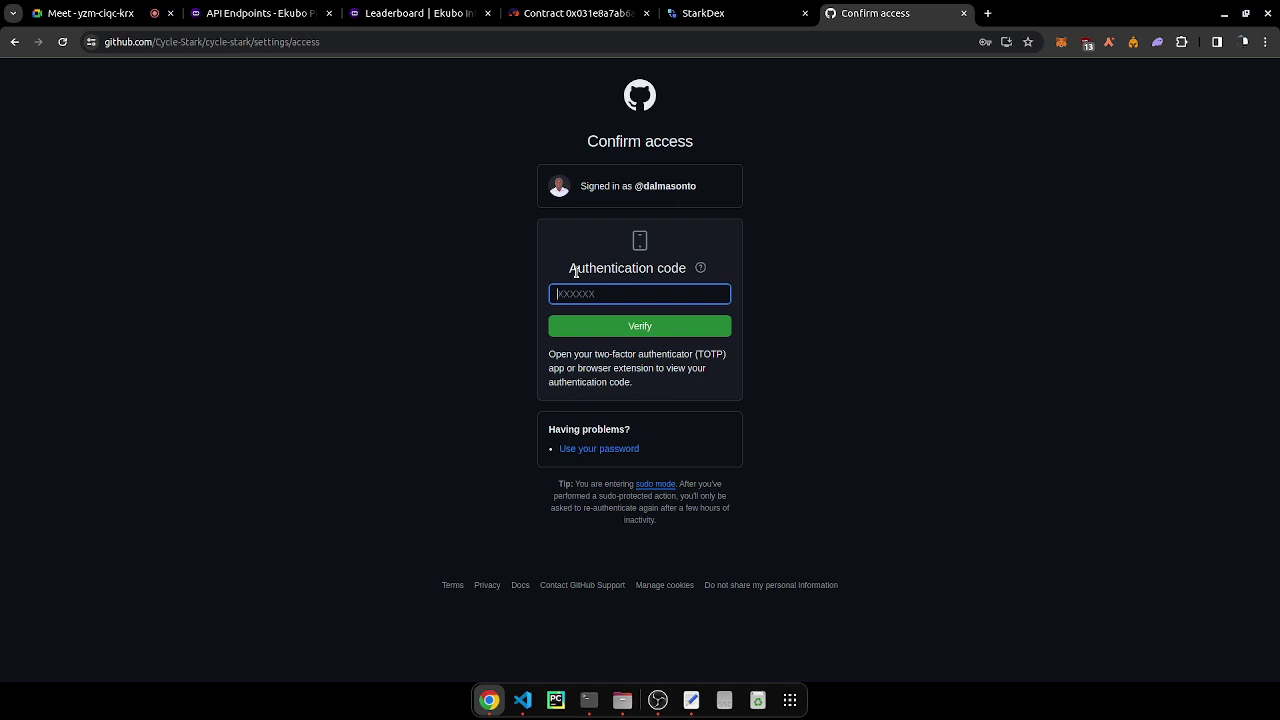
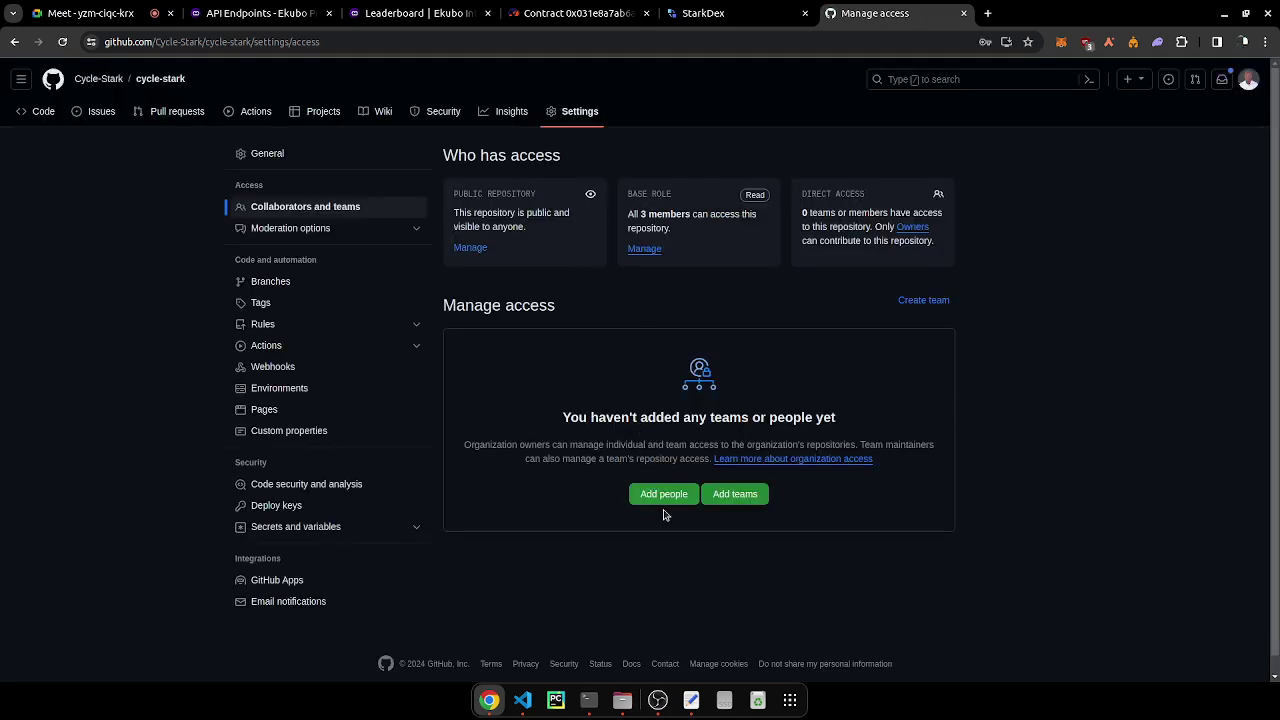
Enter the two-factor code, then add the intended GitHub user to cycle-stark with the Admin role.
left_click(670, 492)
type("dalmasonto")
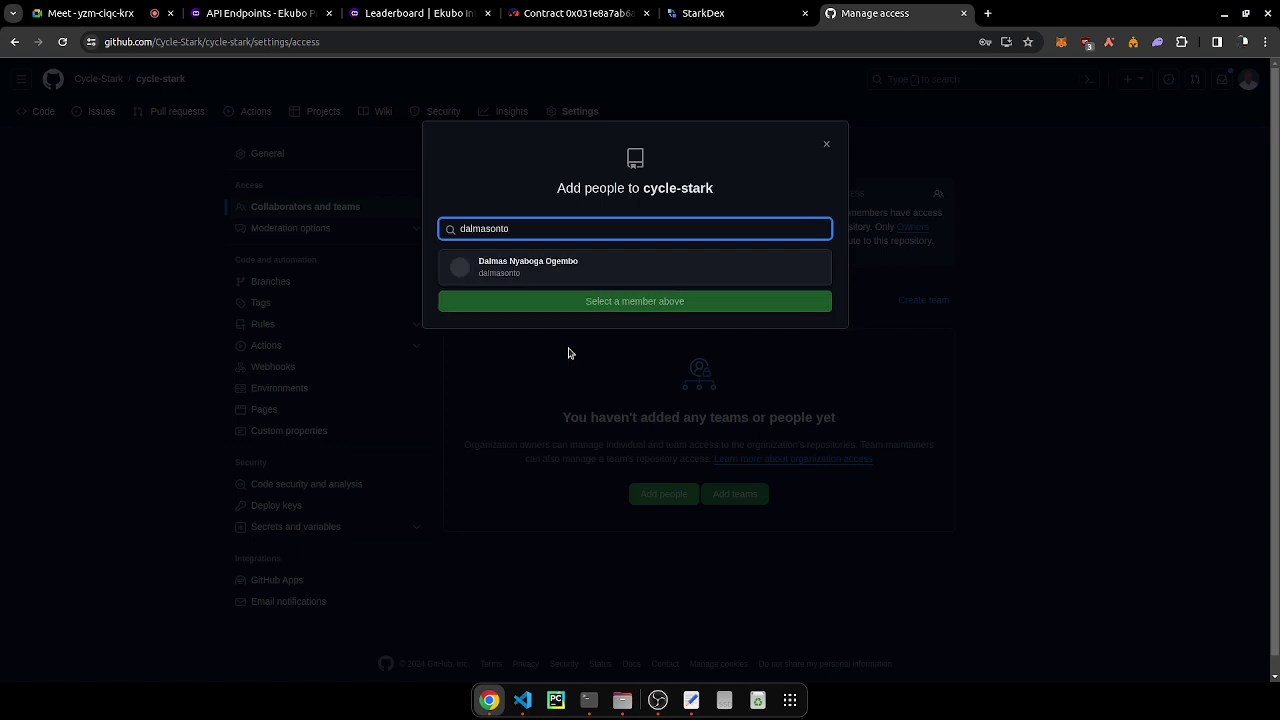
key("ctrl+a")
key("BackSpace")
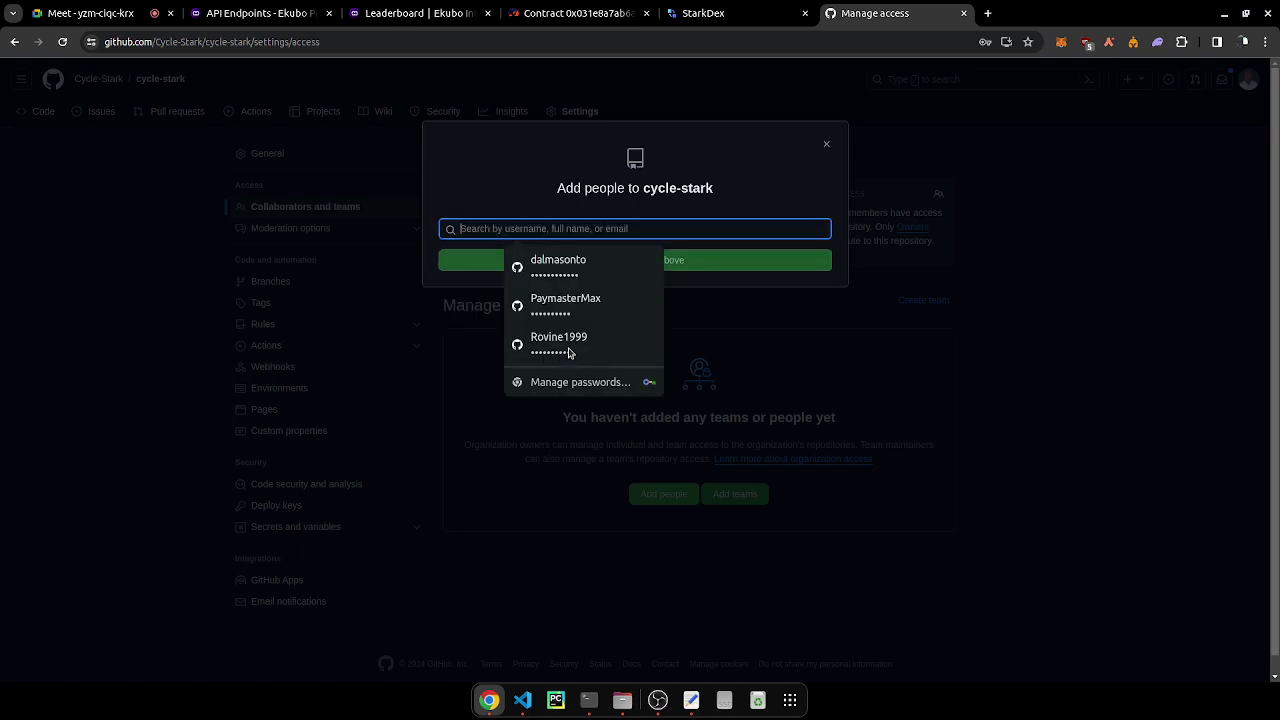
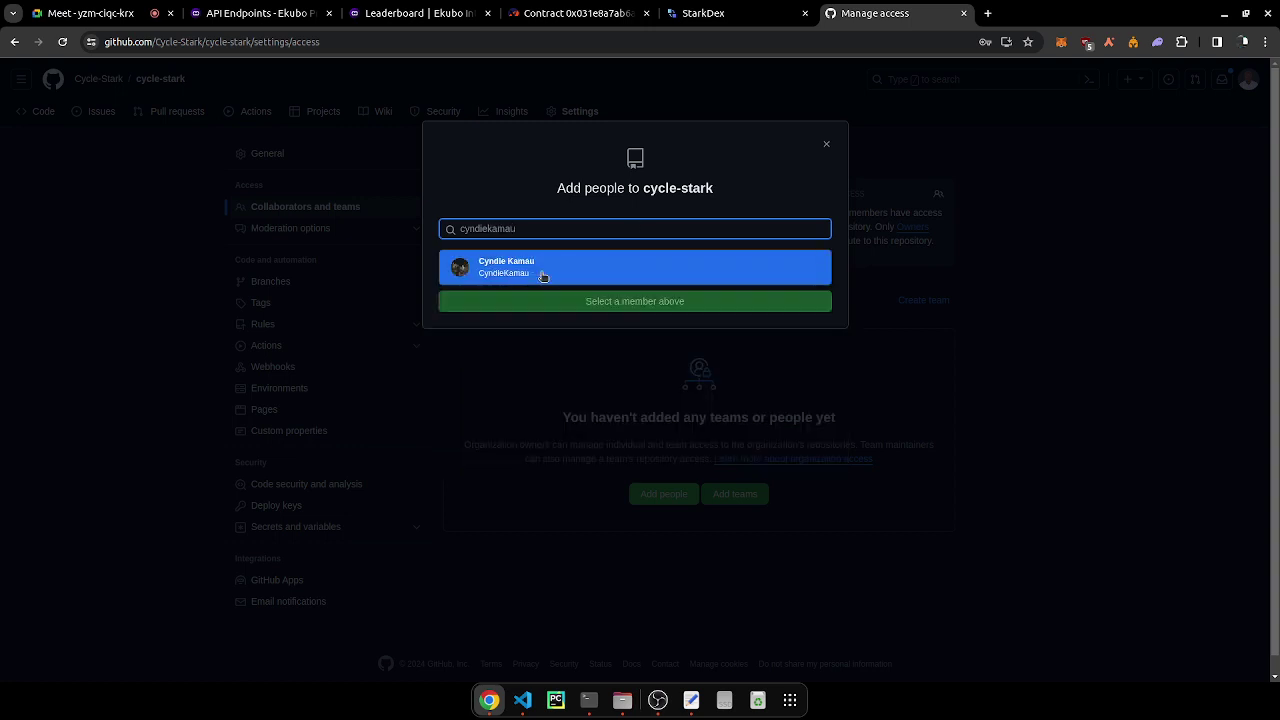
left_click(543, 272)
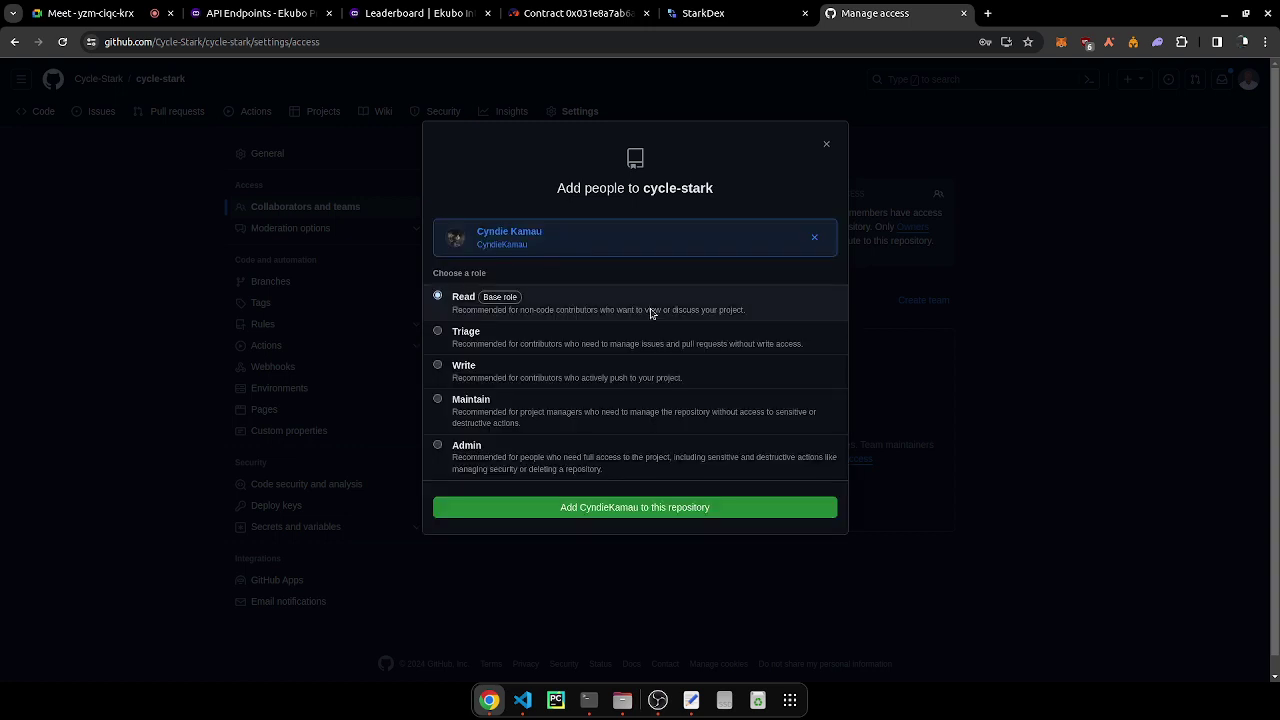
left_click(437, 445)
left_click(578, 508)
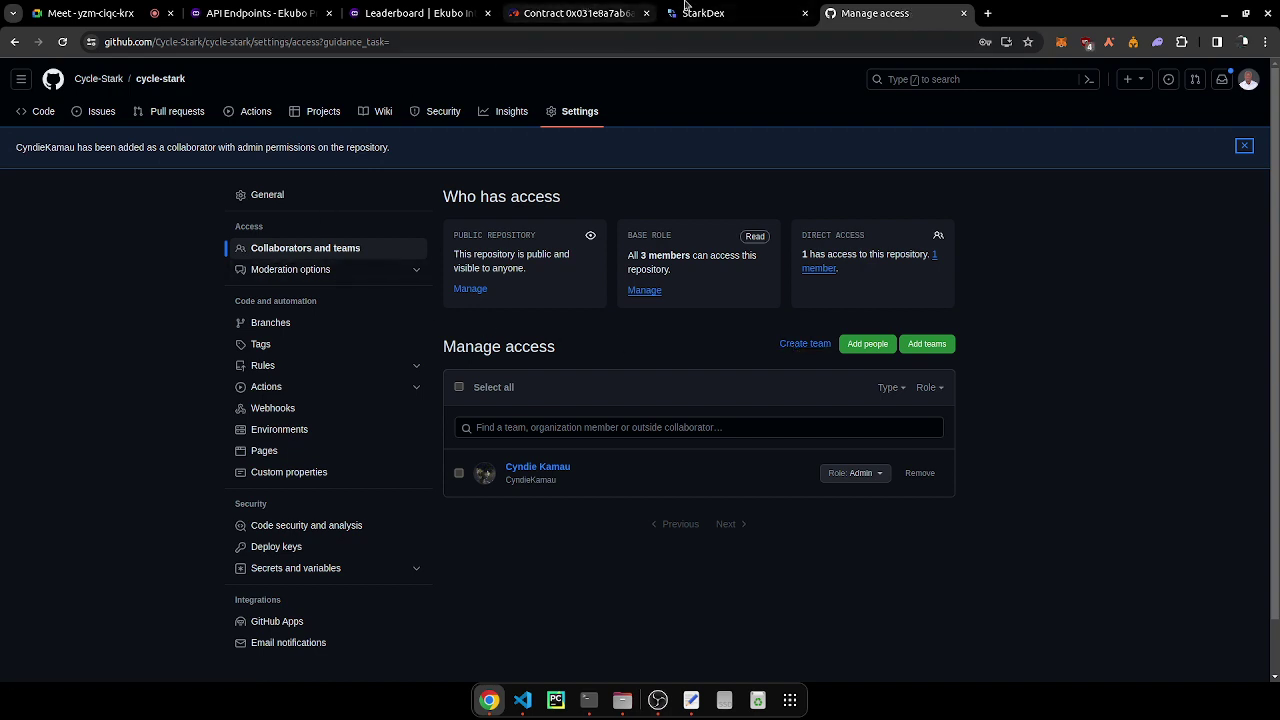
Return to the Google Meet call showing the shared Dune screen.
left_click(82, 8)
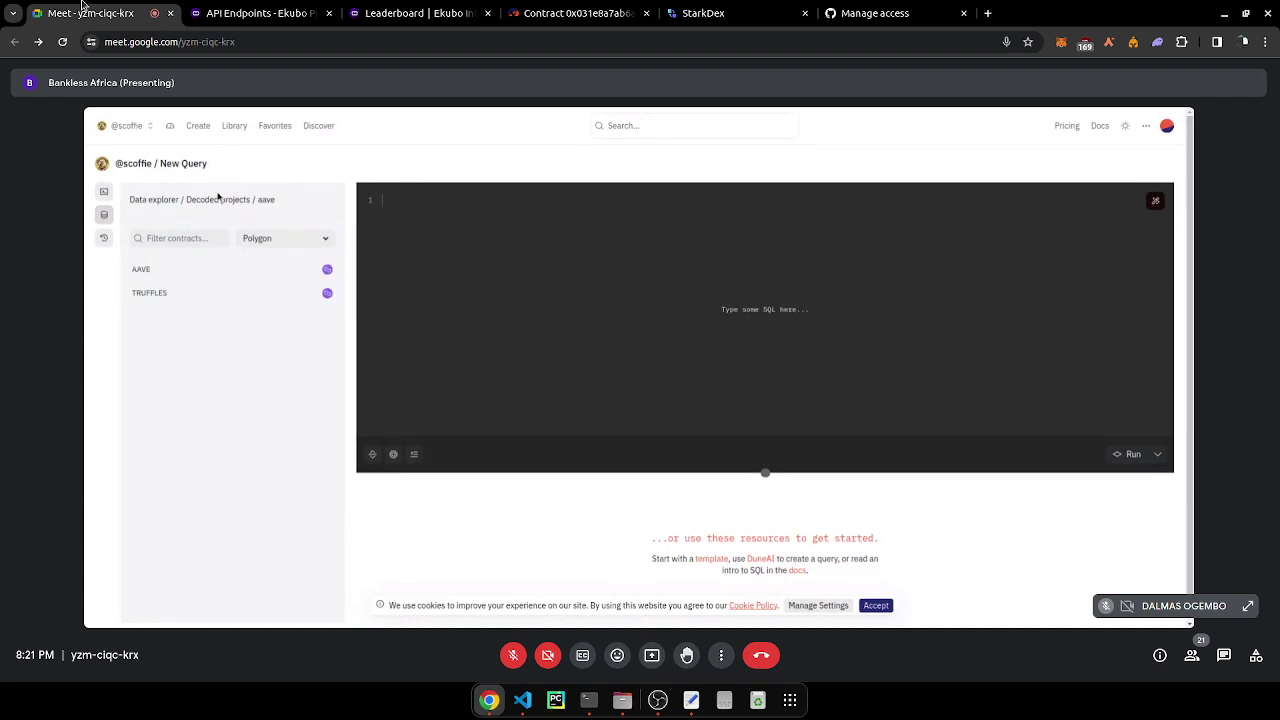
scroll(226, 507, "down", 3)
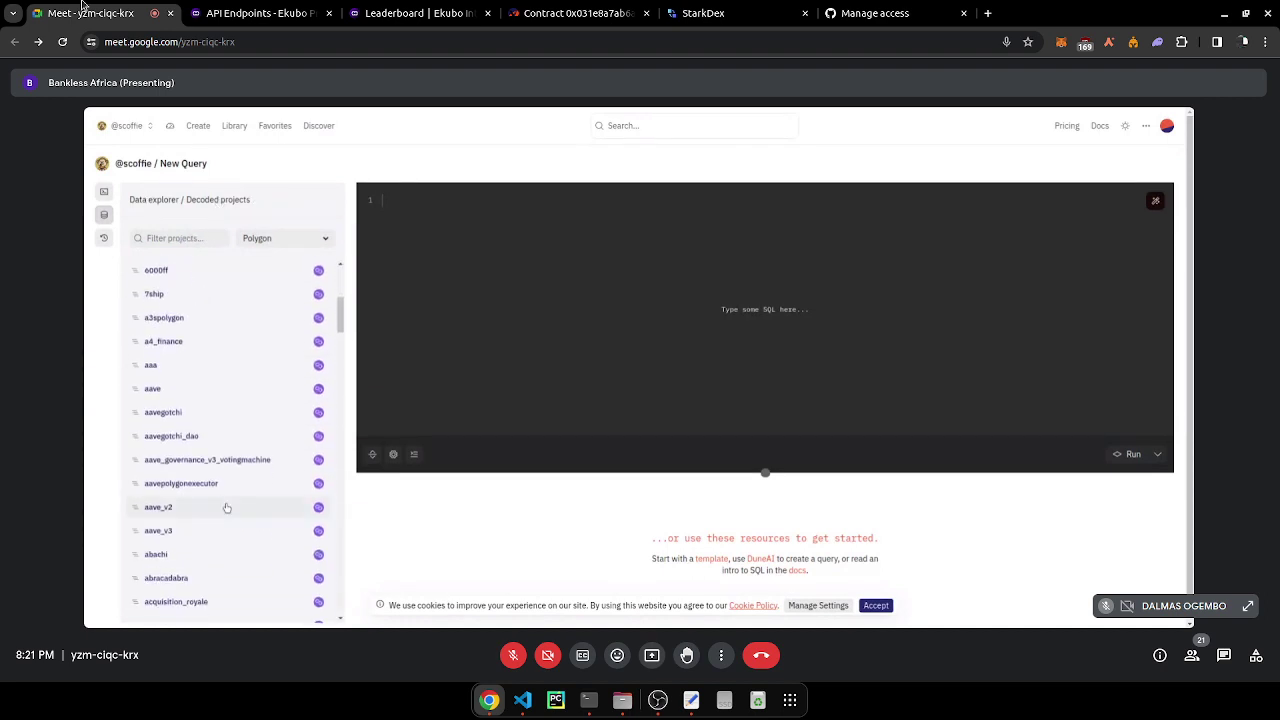
left_click(194, 533)
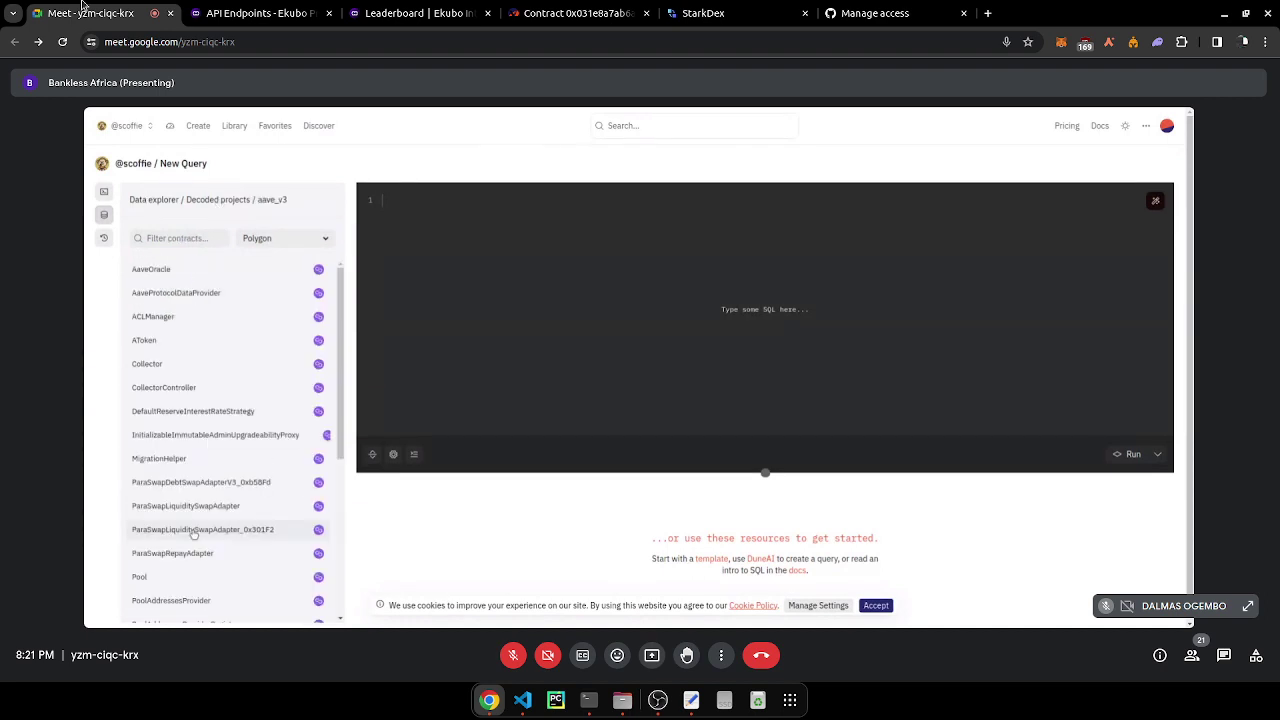
scroll(220, 503, "down", 3)
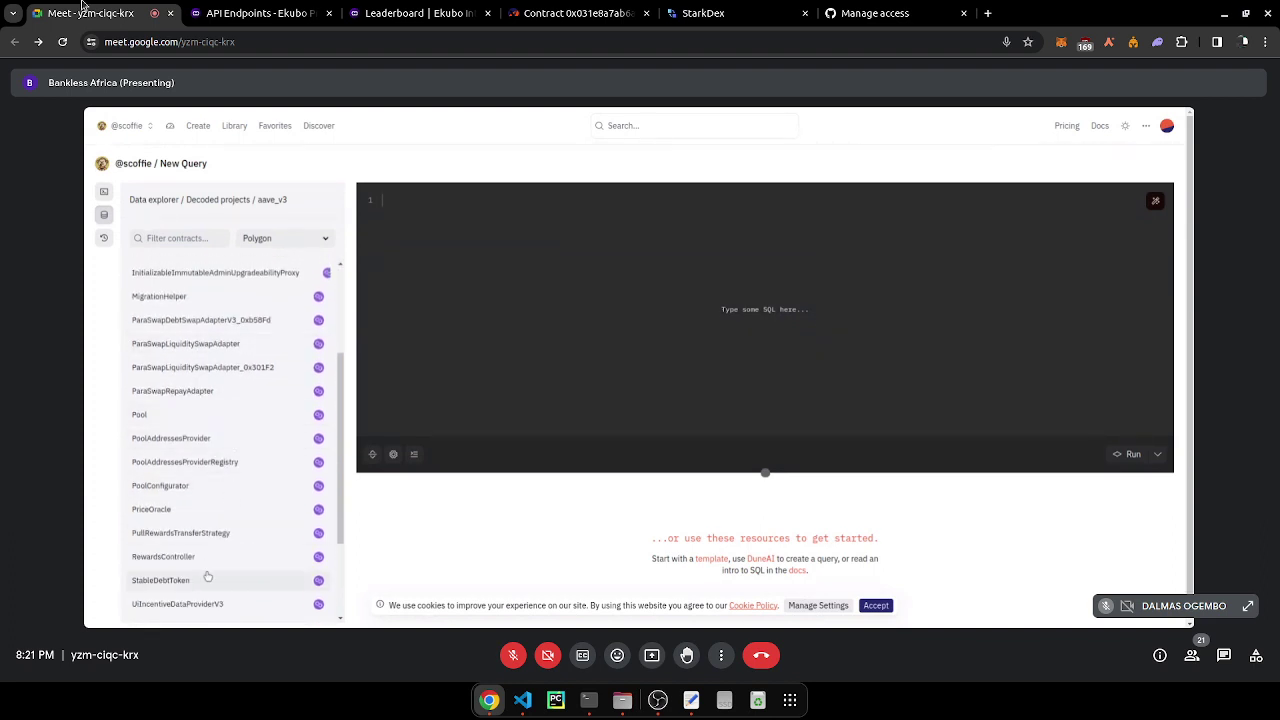
scroll(208, 576, "down", 3)
scroll(207, 577, "up", 5)
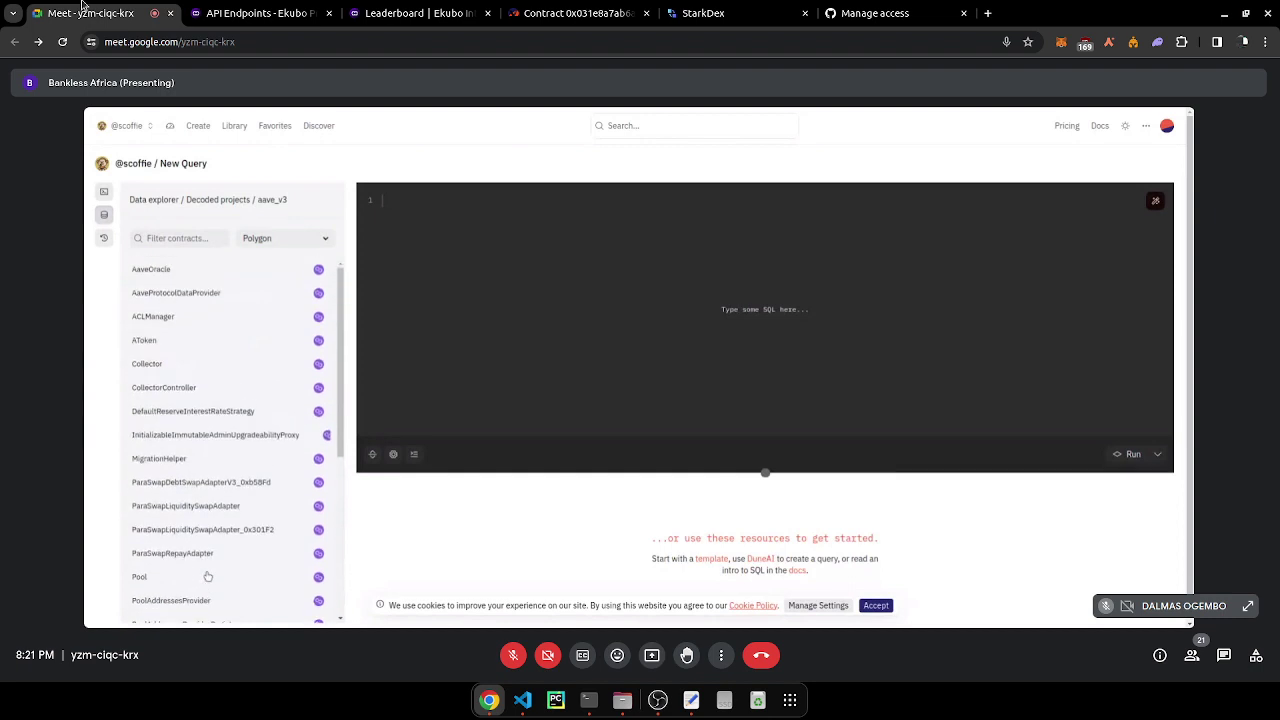
scroll(208, 576, "down", 2)
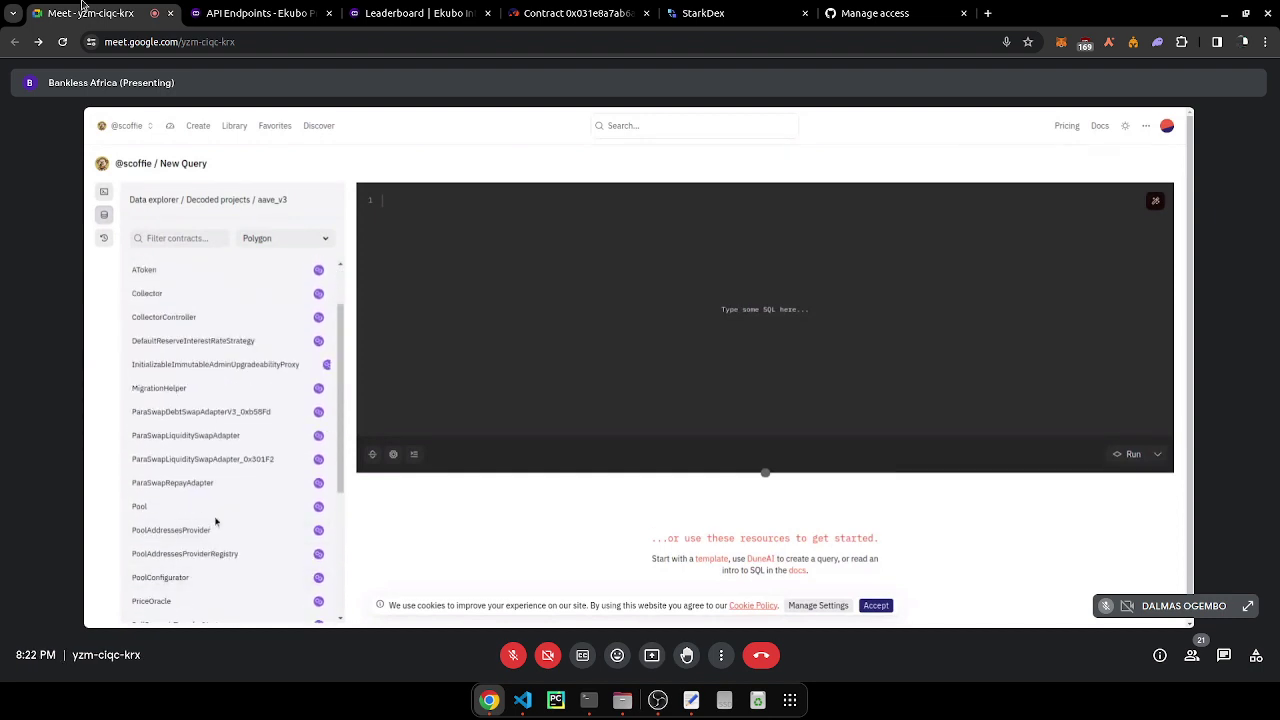
left_click(215, 510)
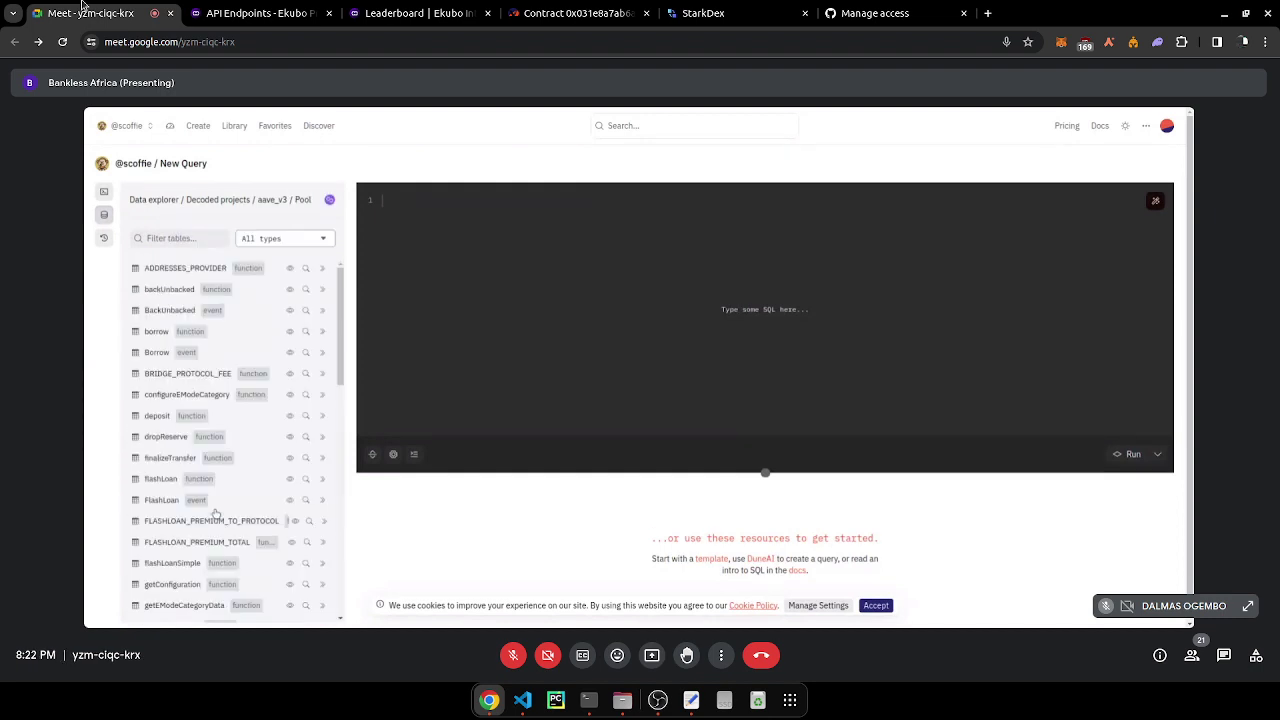
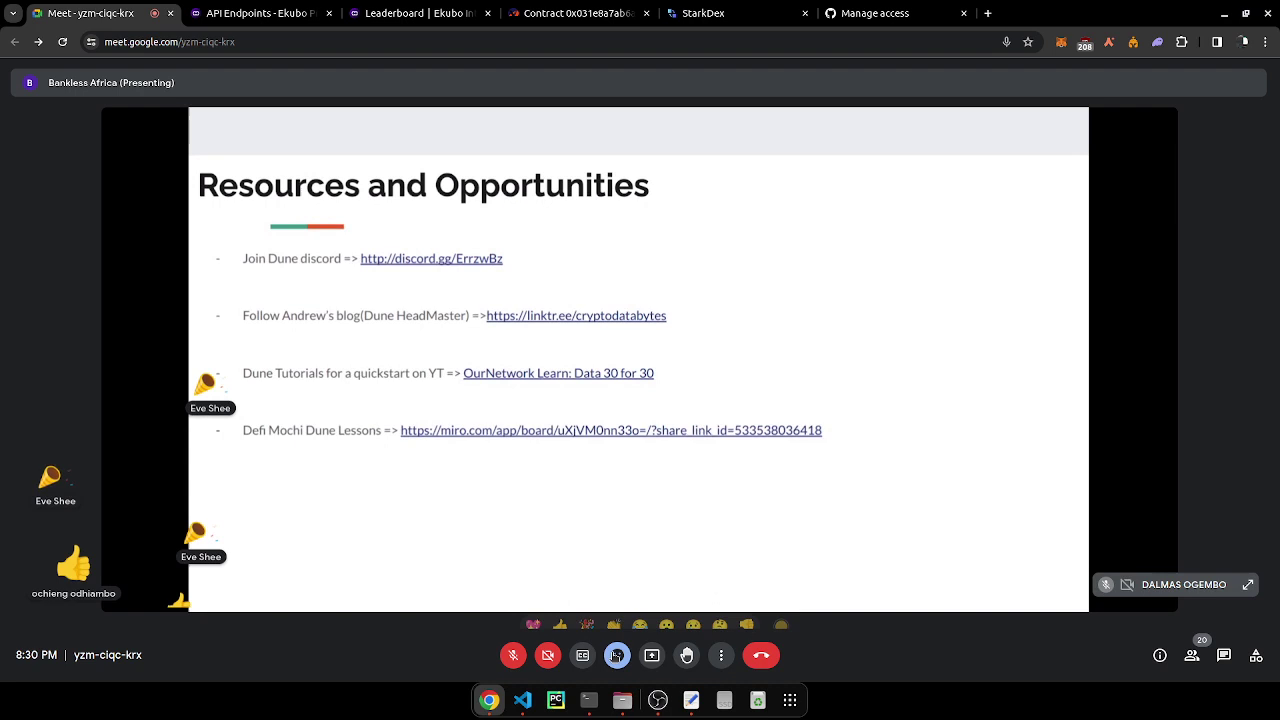
Send a thumbs-up emoji reaction from the reactions bar during the slide presentation.
left_click(616, 655)
left_click(560, 615)
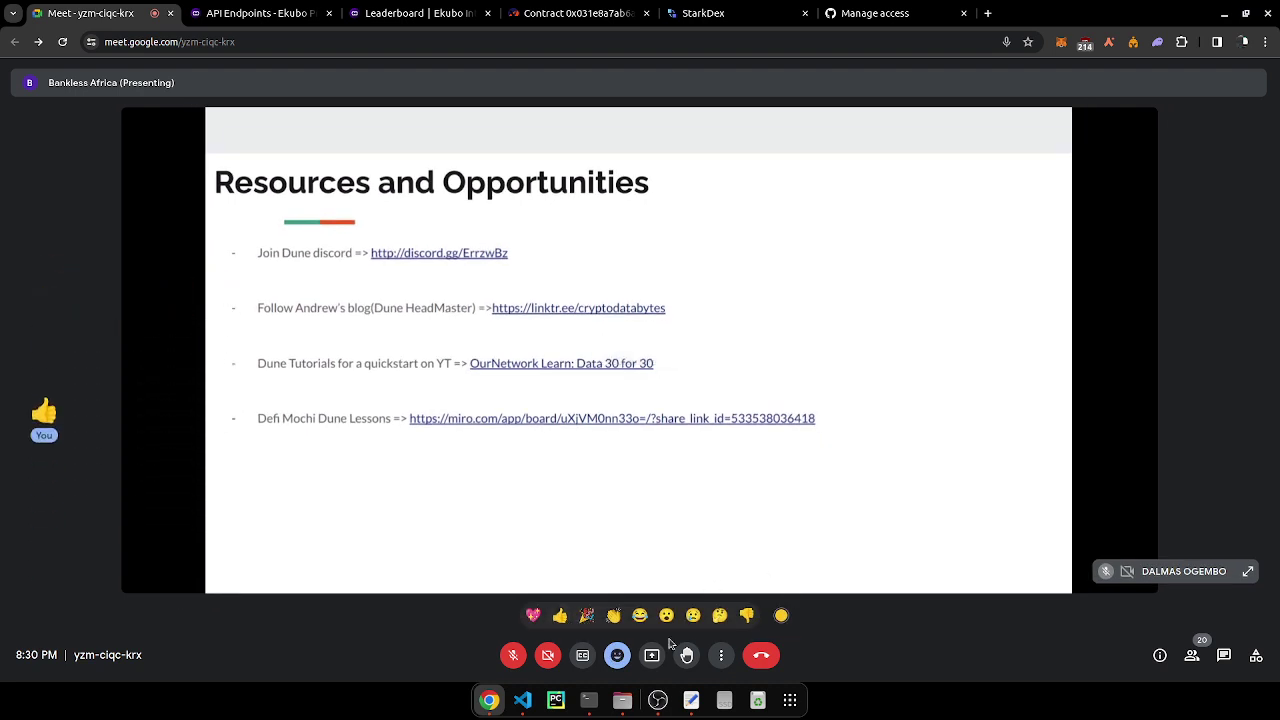
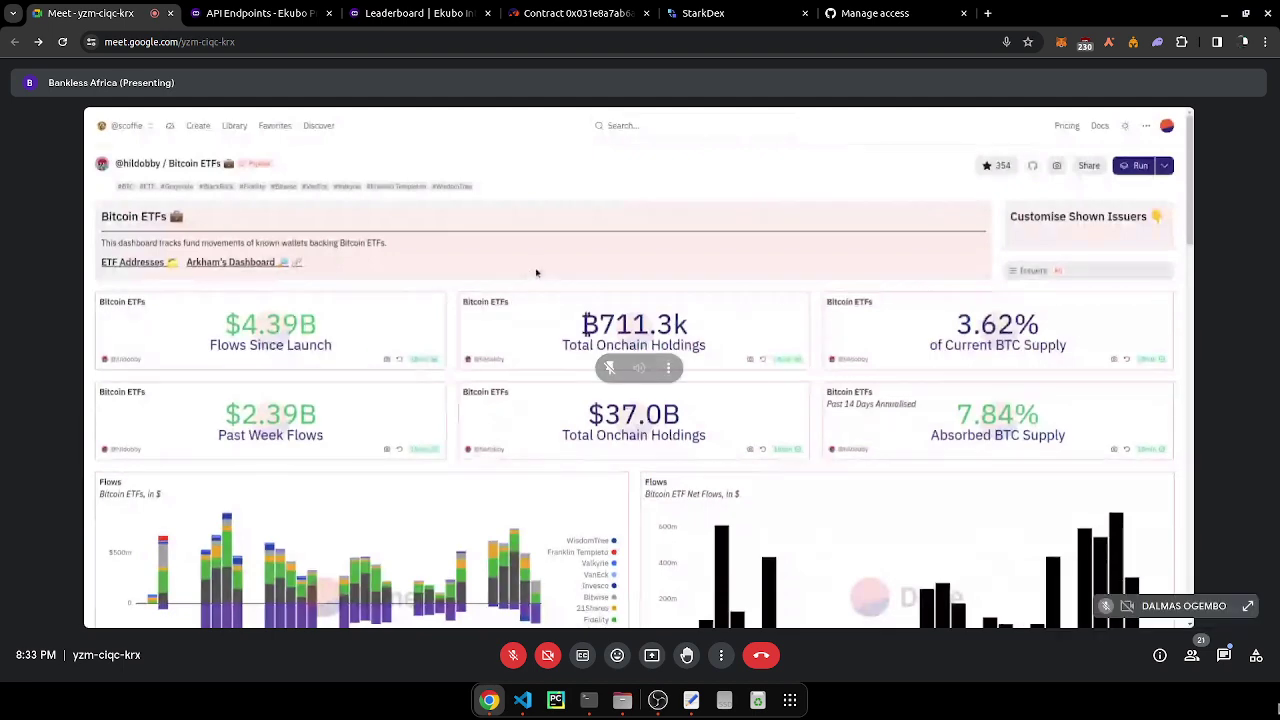
left_click(1226, 662)
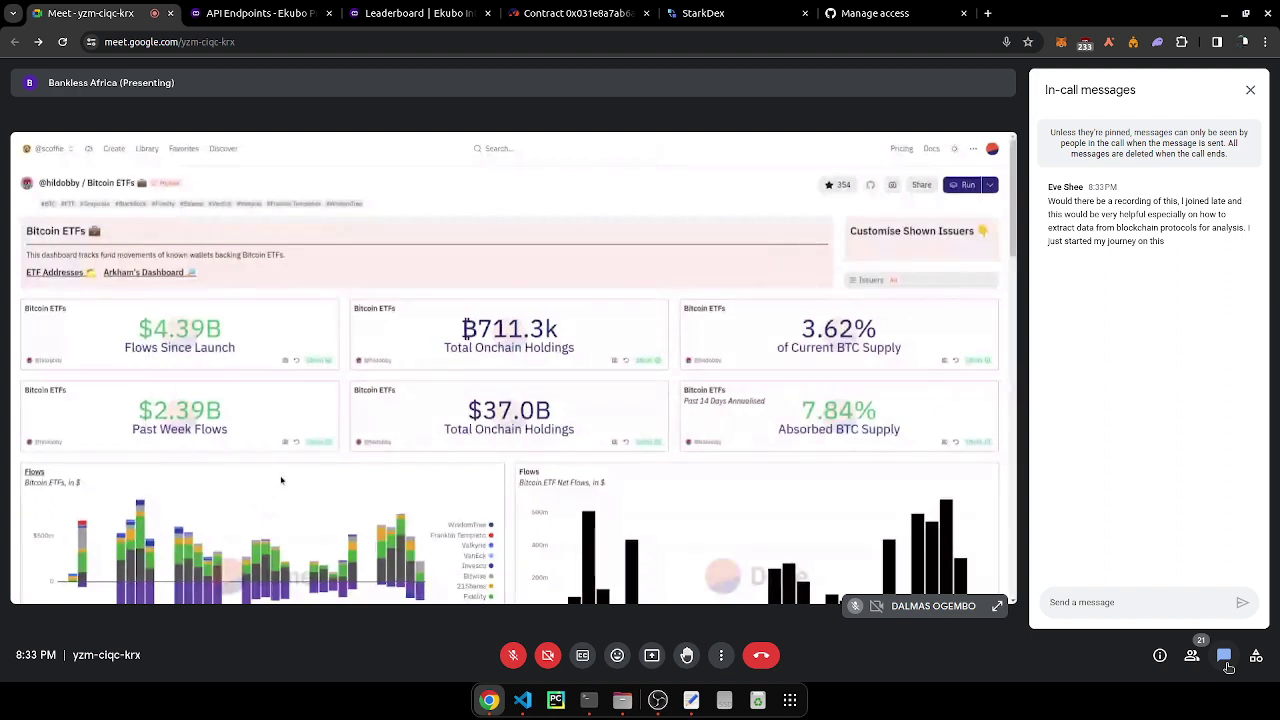
left_click(1250, 91)
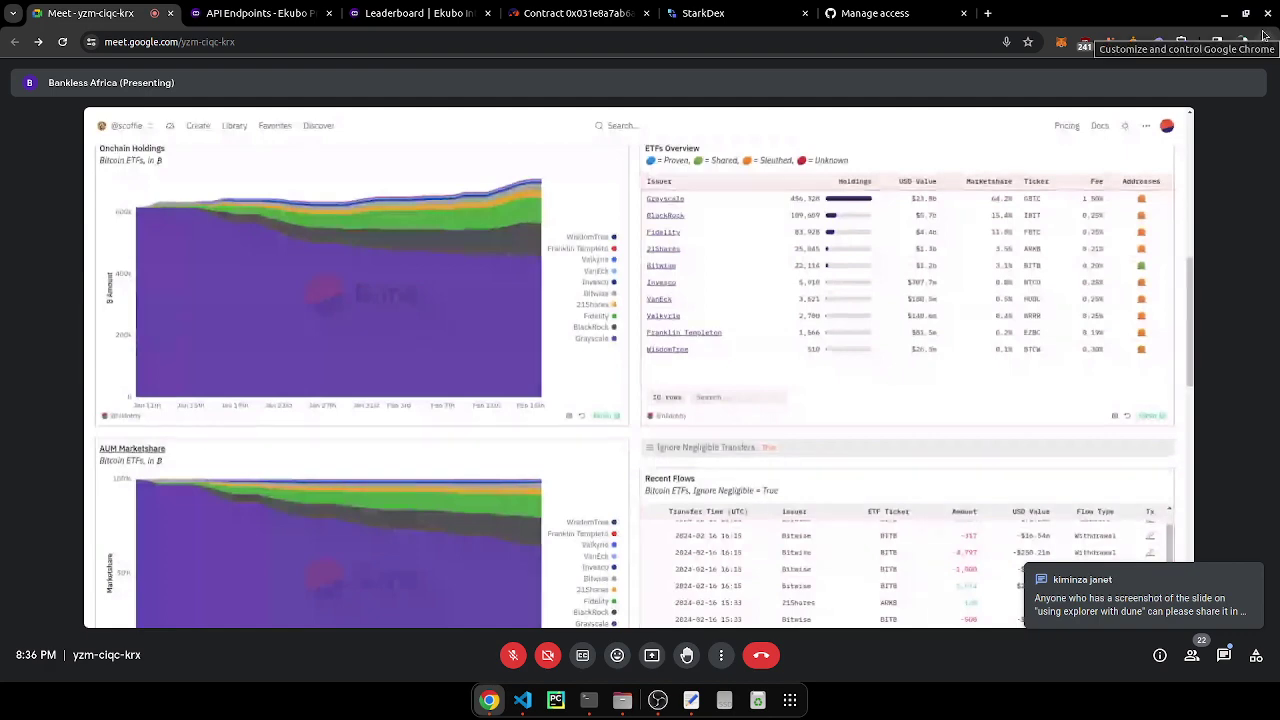
Post 'Will share a recording at the end' in the Google Meet call chat.
left_click(1223, 654)
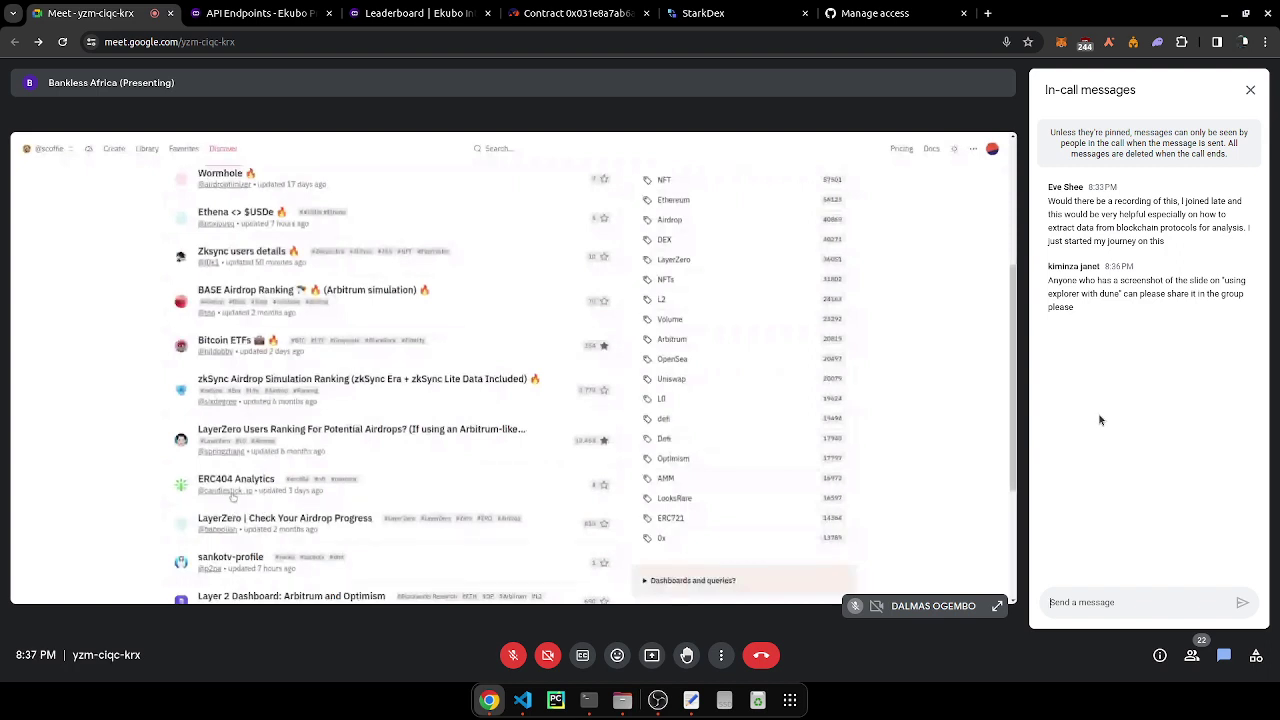
type("Will share a recording")
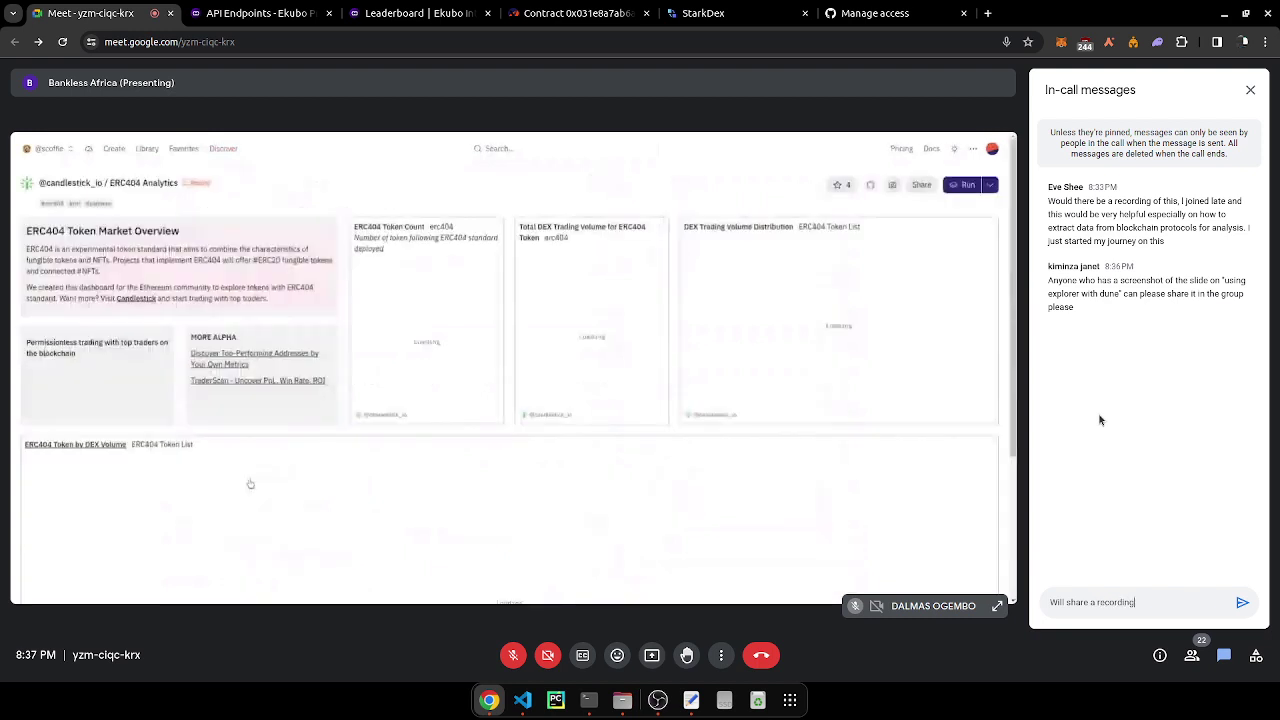
type(" at the end")
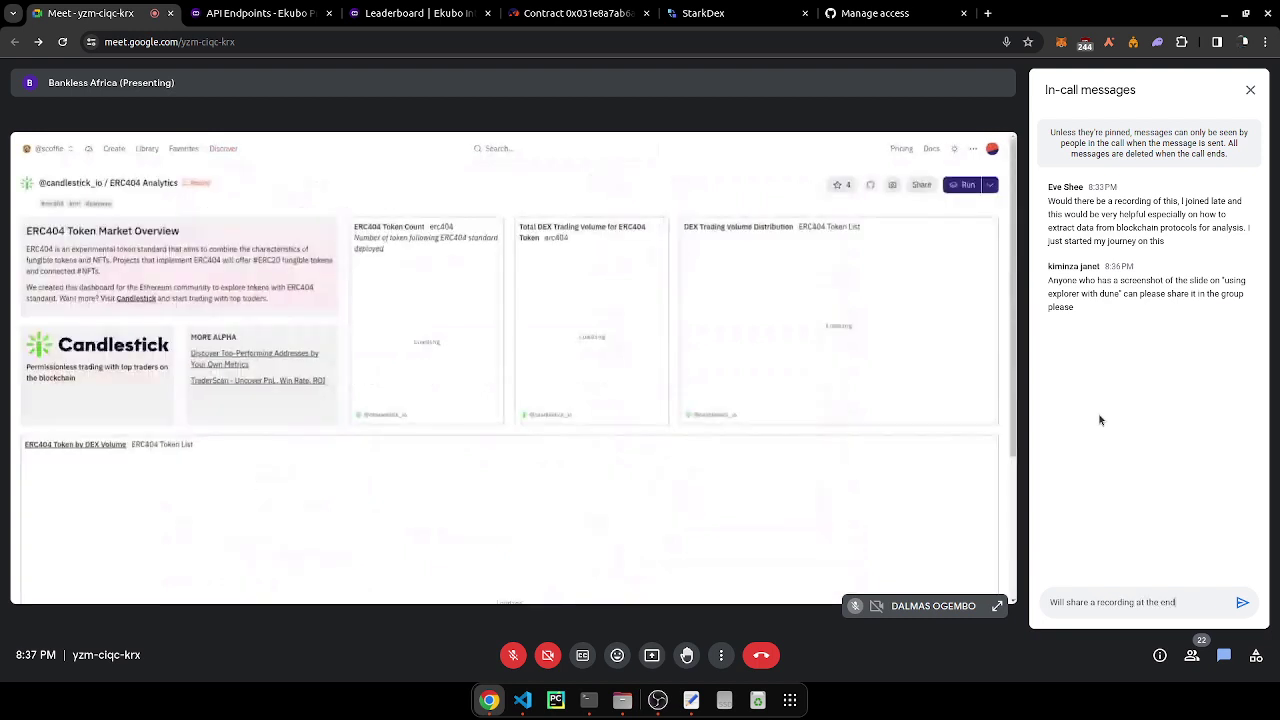
key("Return")
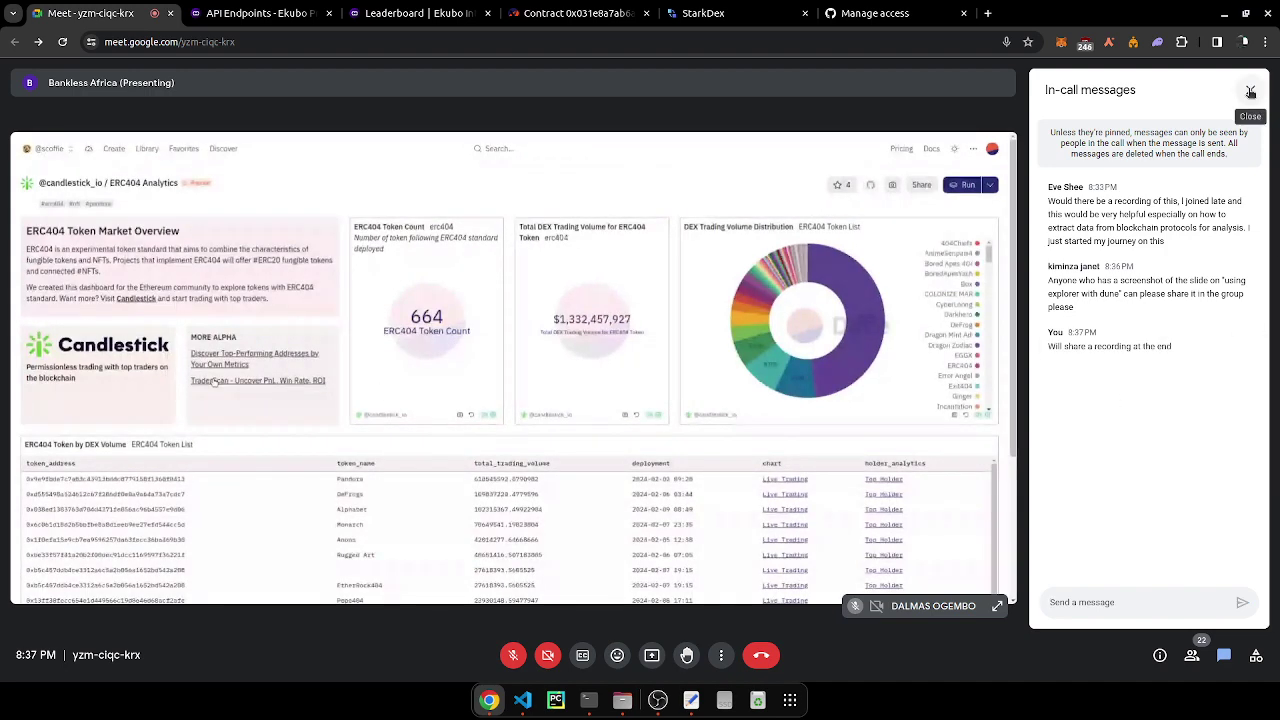
Close the In-call messages panel to widen the erc404 query, then switch to OBS Studio.
left_click(1250, 91)
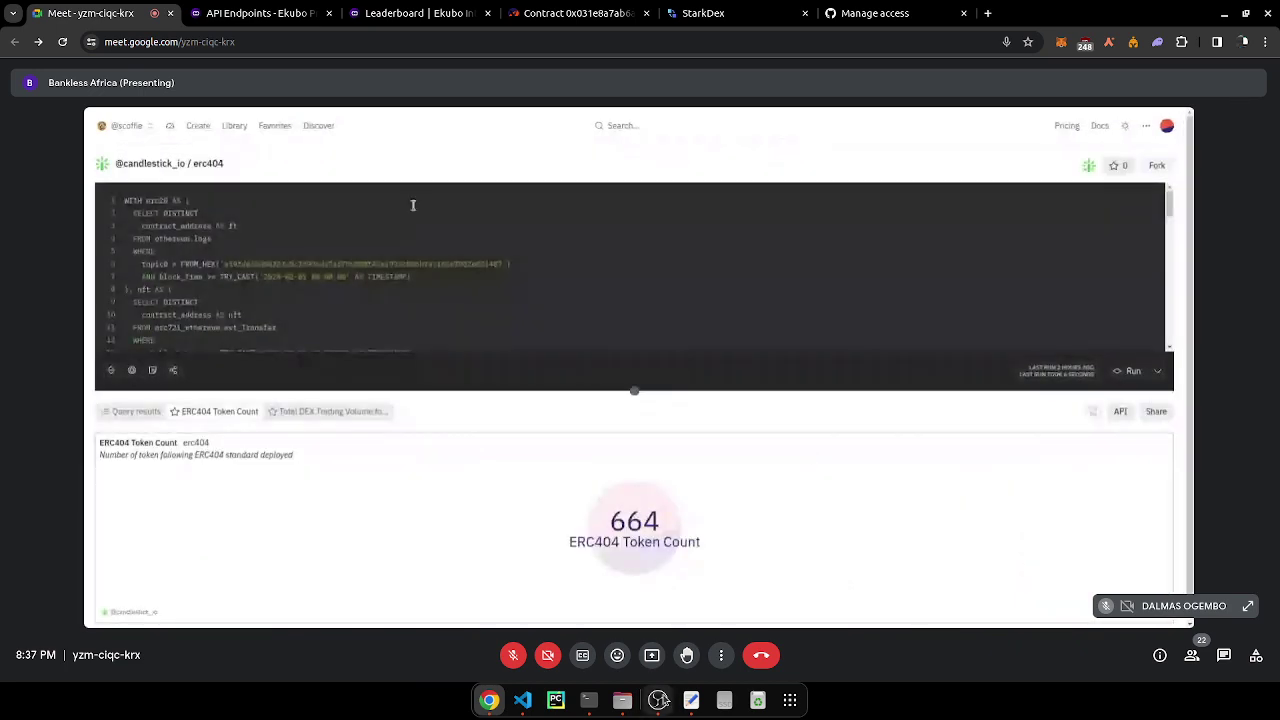
left_click(659, 700)
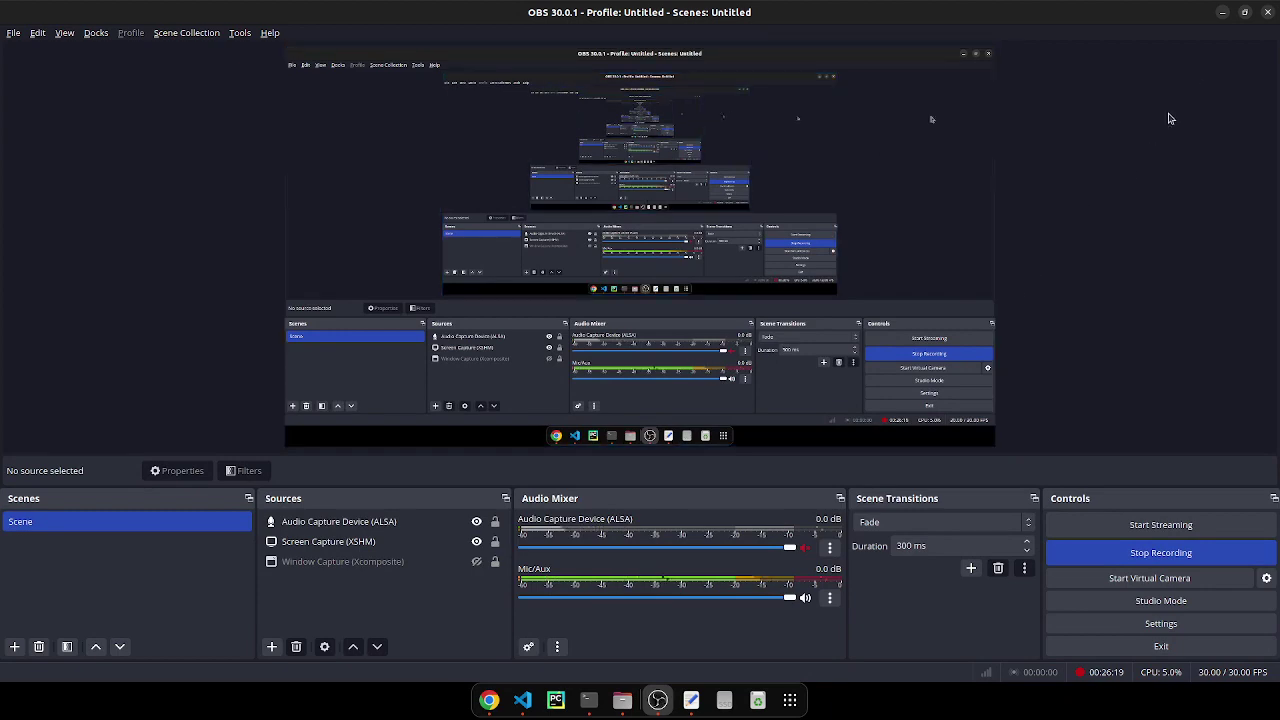
Check the OBS recording window by snapping and maximizing it, then minimise it to reveal Meet.
key("alt+Tab")
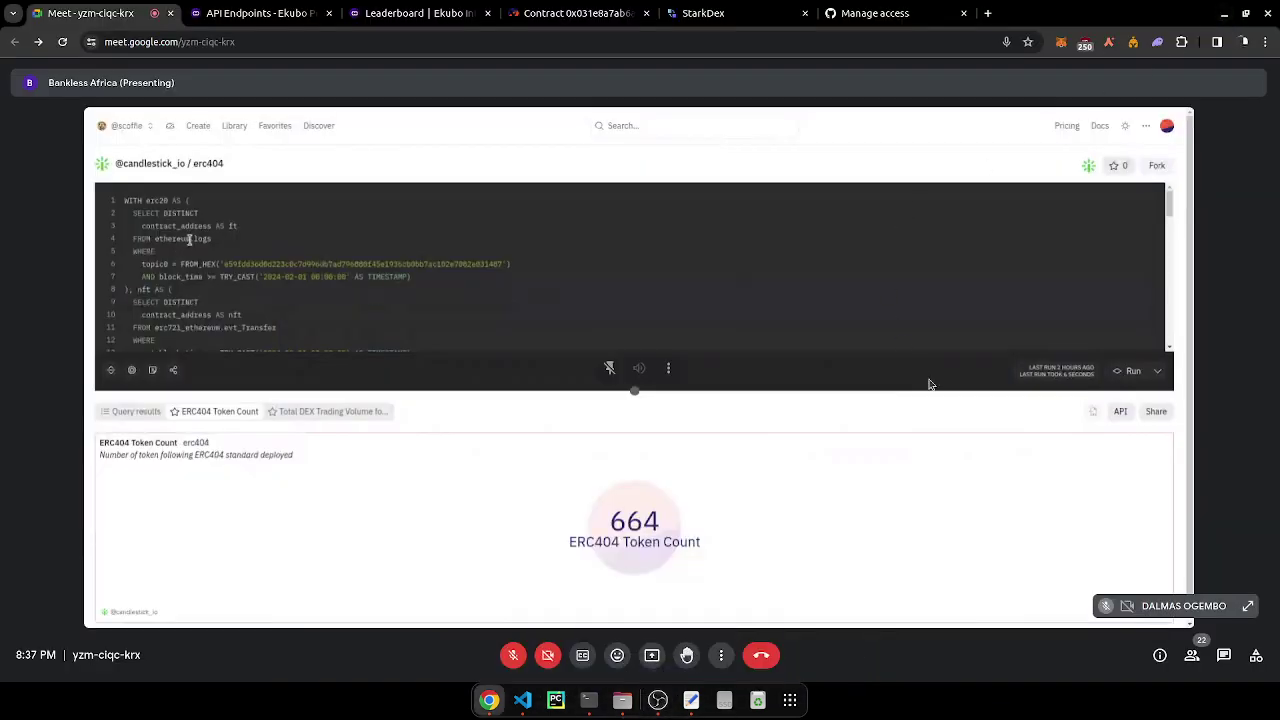
left_click(658, 700)
key("super+Right")
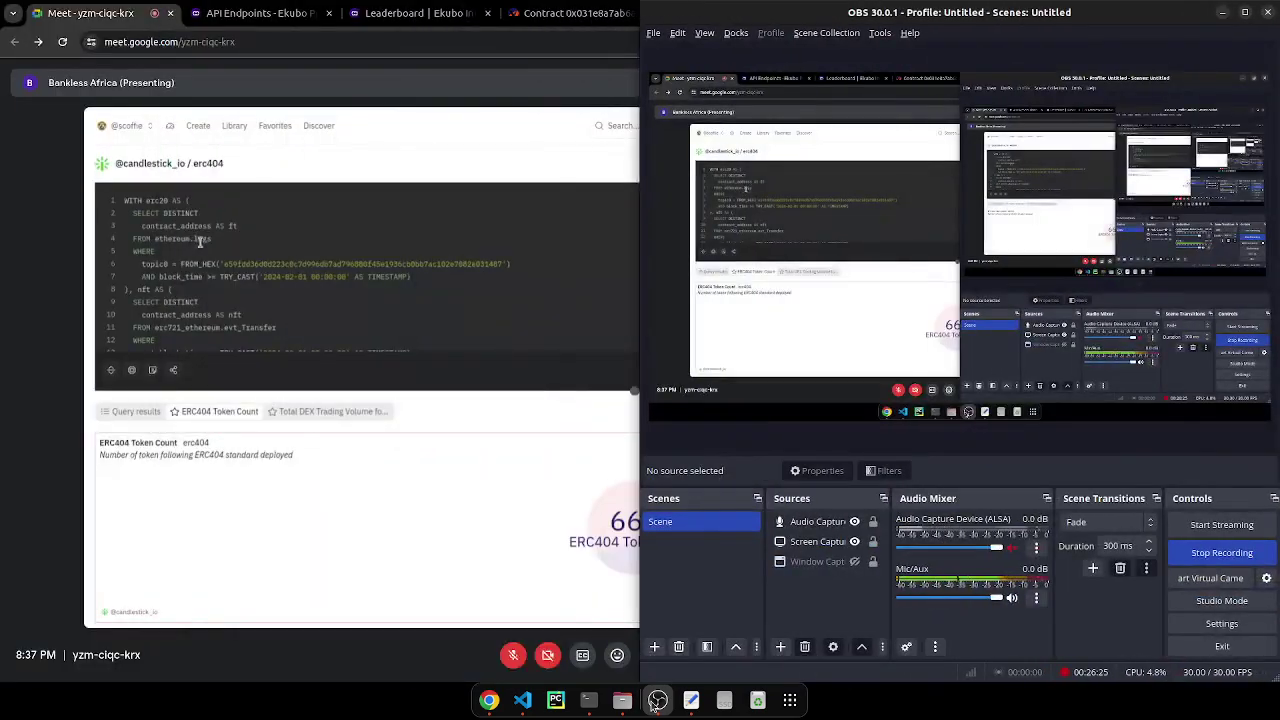
left_click(1248, 14)
left_click(1223, 14)
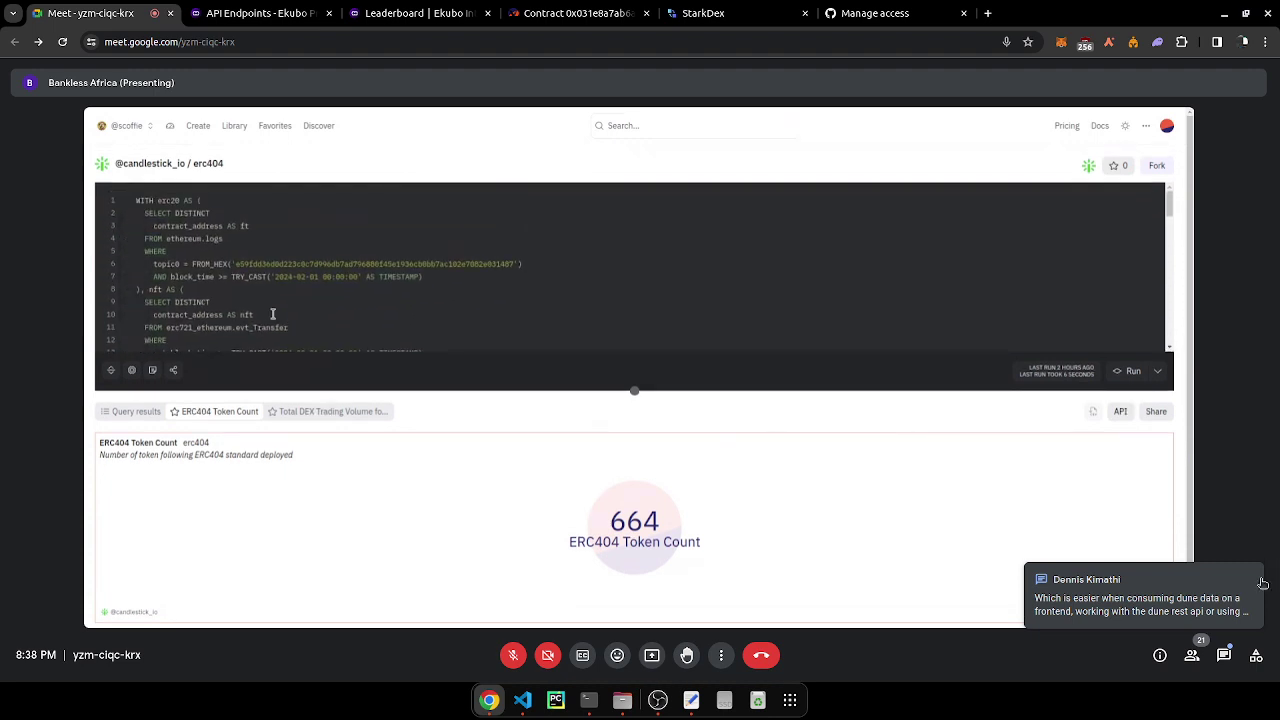
Send a chat message tagging a participant, then close and reopen the chat for new posts.
left_click(1226, 604)
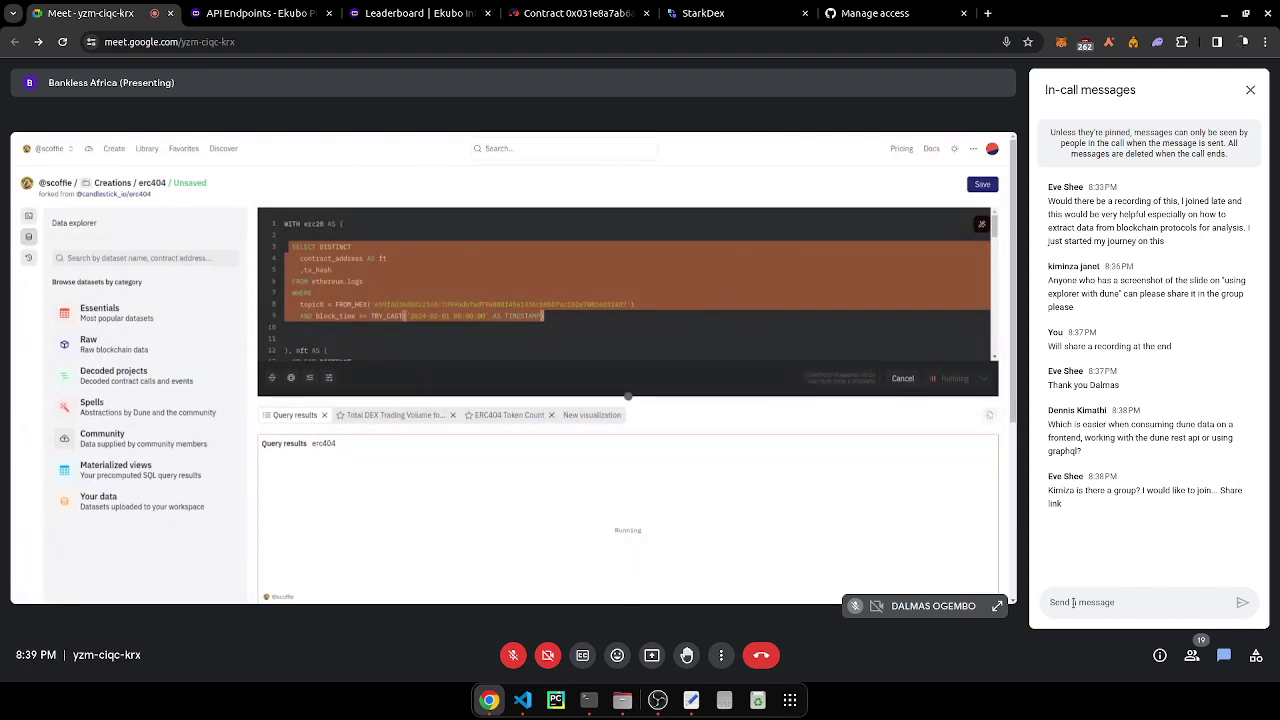
type("@dal")
type("x")
key("Return")
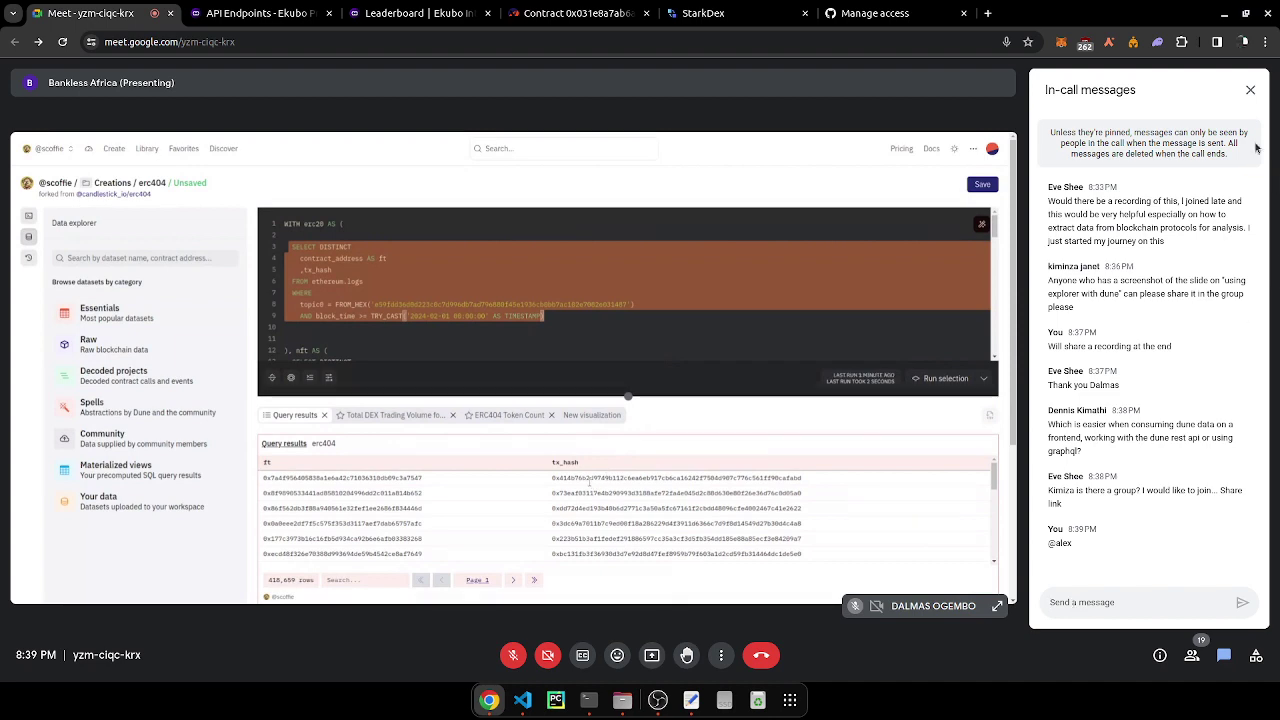
left_click(1246, 97)
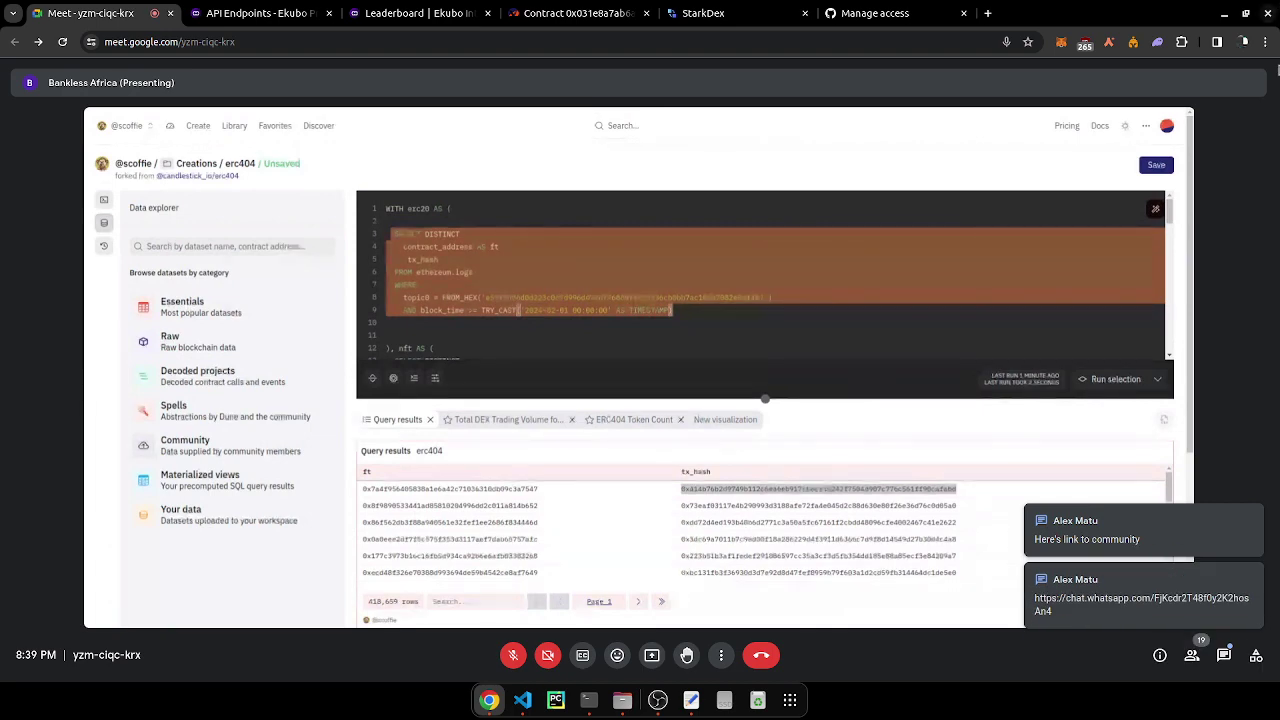
left_click(1221, 645)
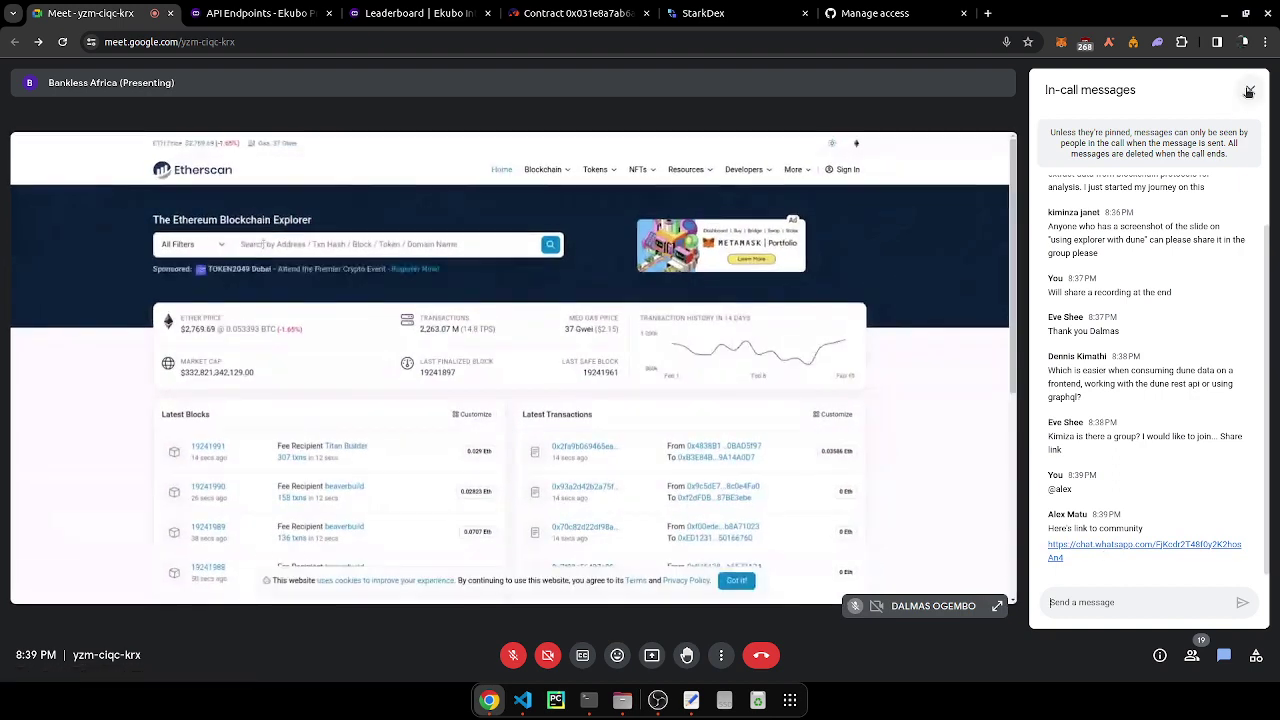
Close the chat while showing the Etherscan event logs, then reopen it for the Twitter handle.
left_click(1249, 90)
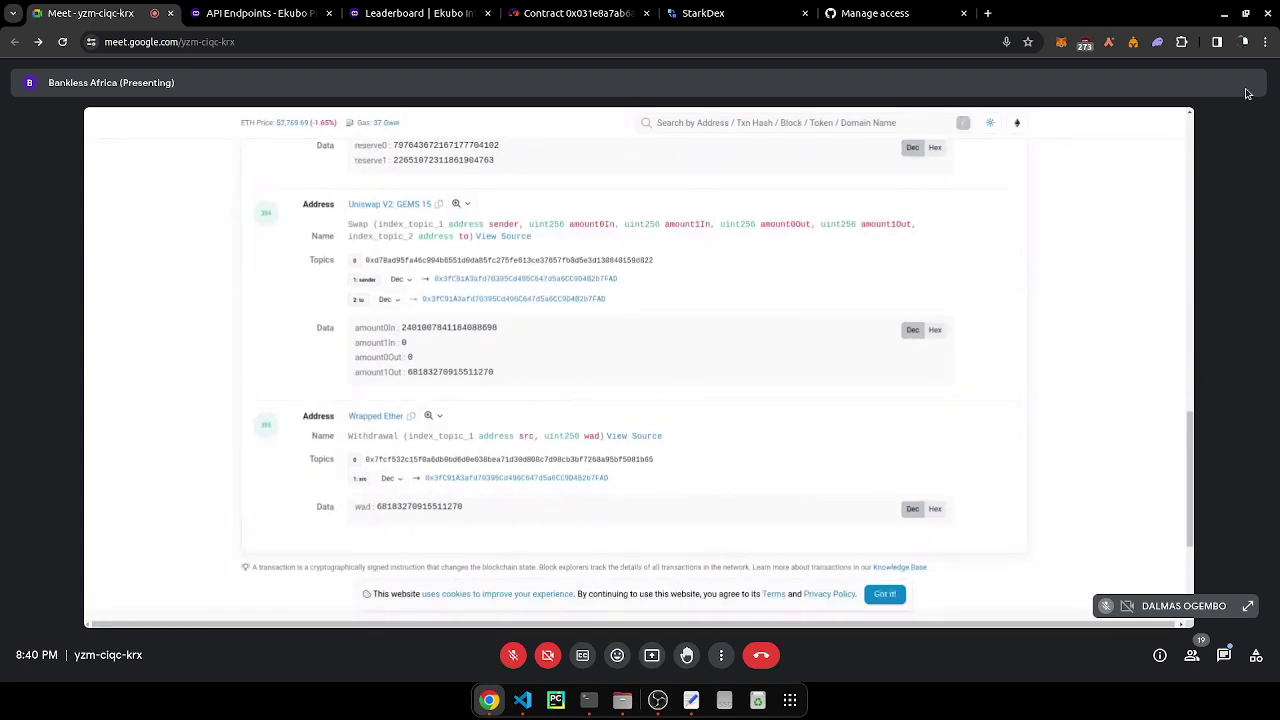
left_click(1224, 655)
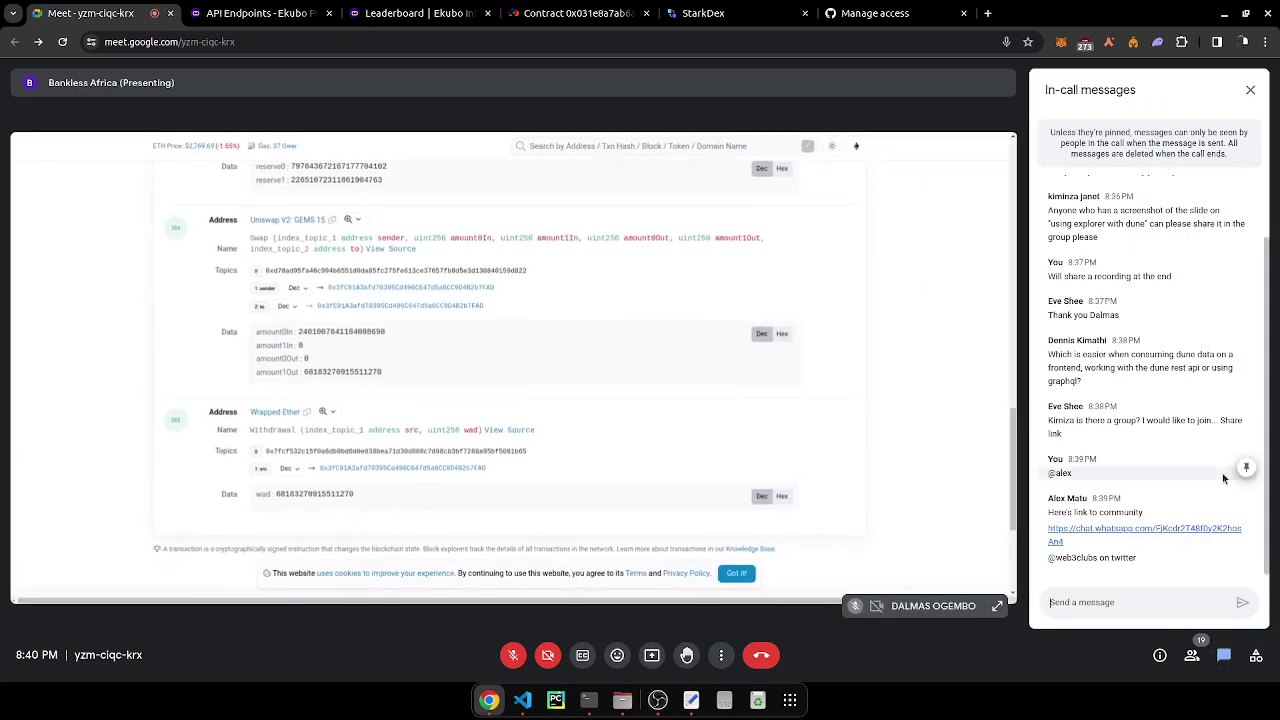
Close the In-call messages panel so the shared Etherscan transaction logs fill the view.
left_click(1250, 89)
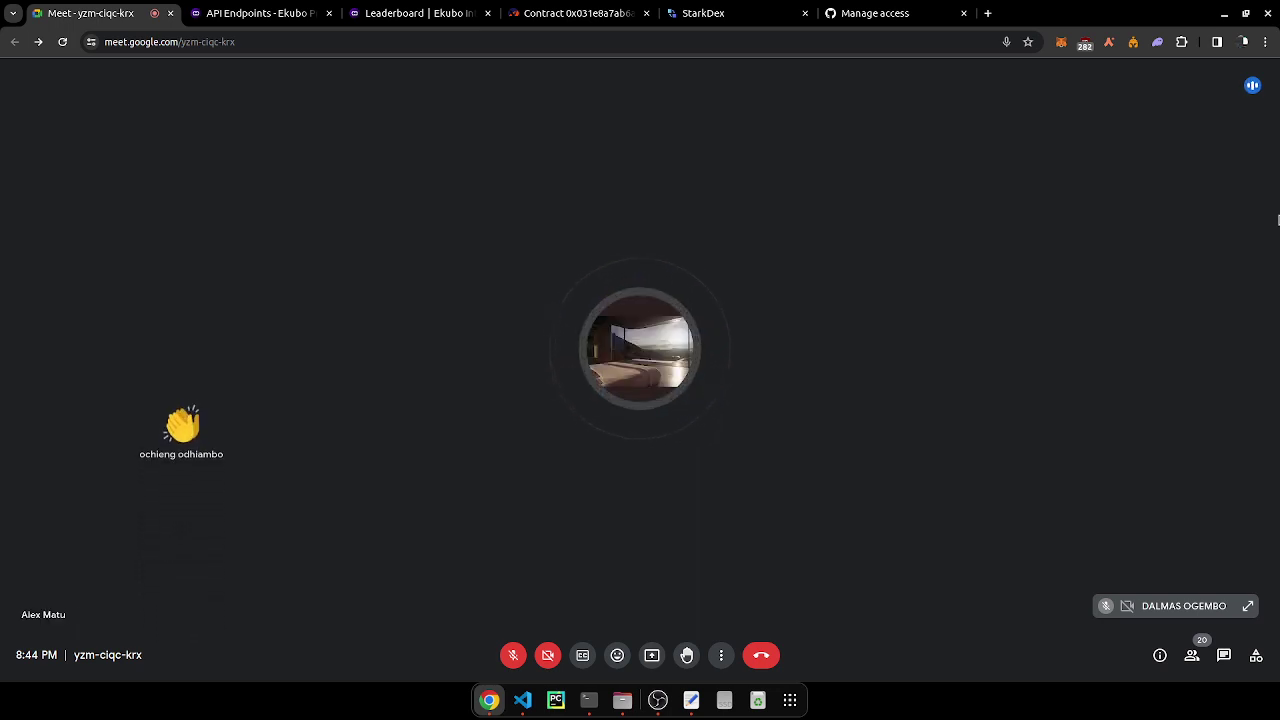
Send a thumbs-up emoji reaction to the call and put the reactions bar away.
left_click(617, 656)
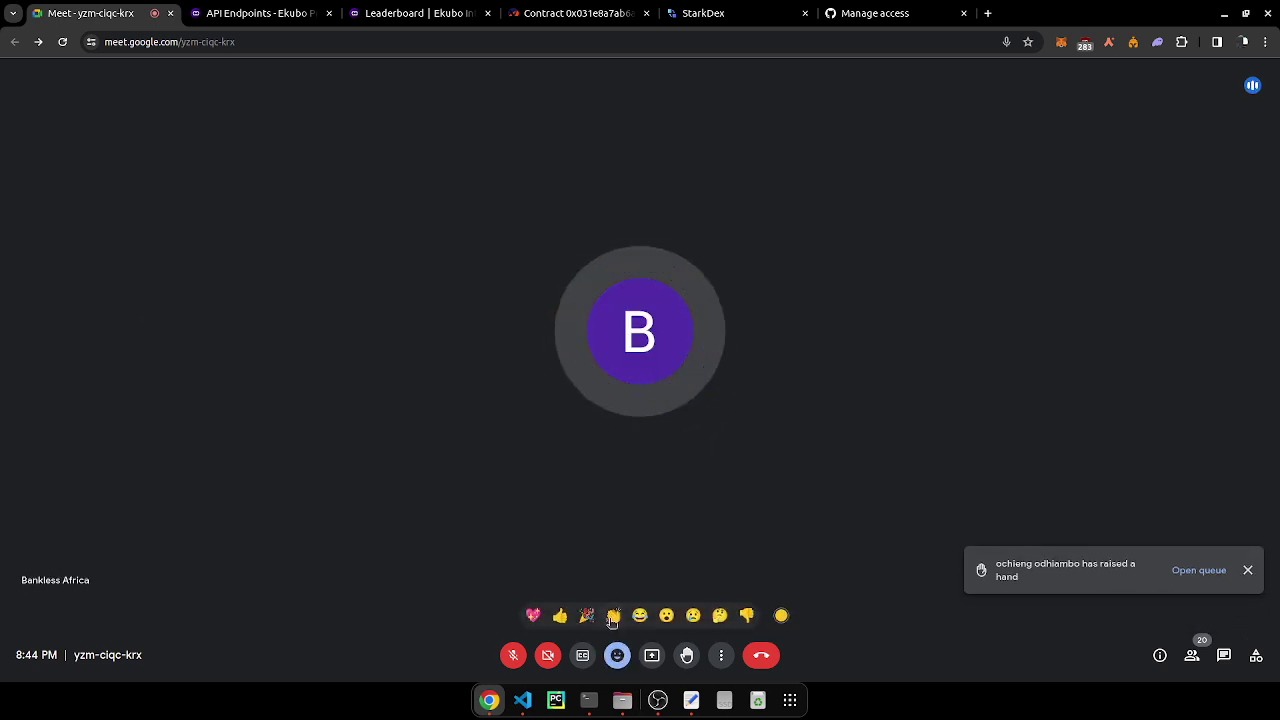
left_click(559, 615)
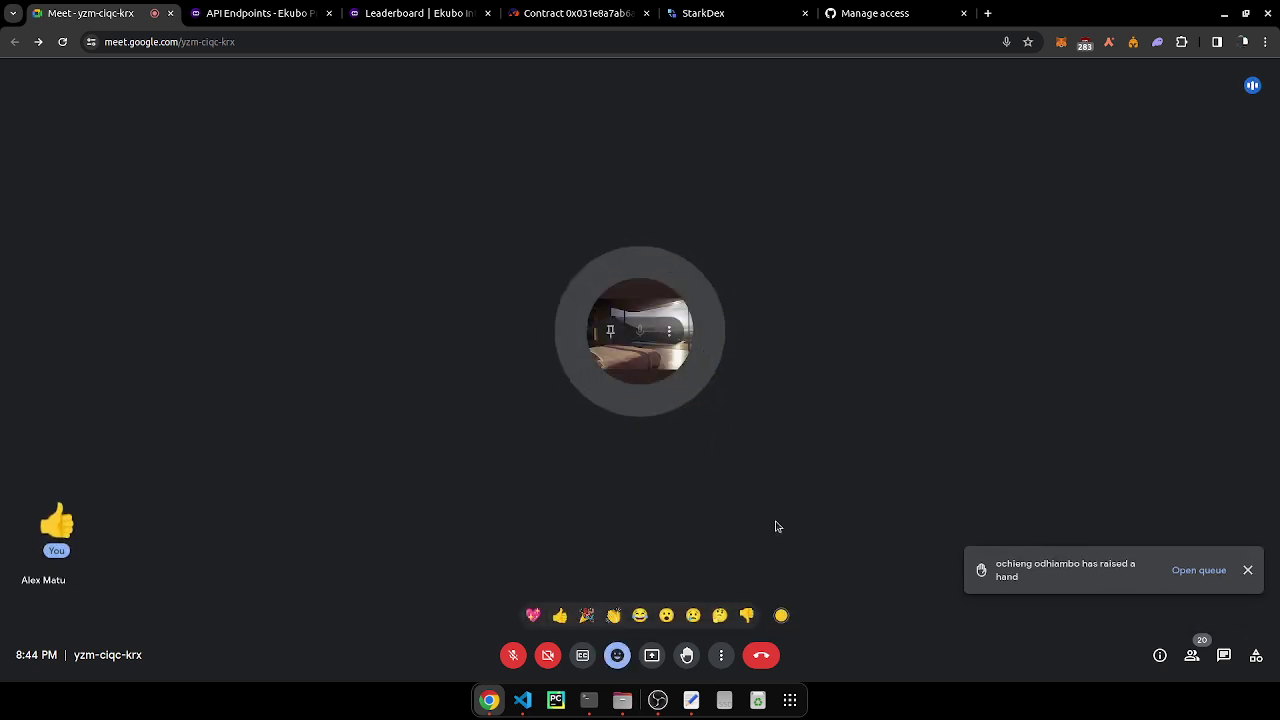
left_click(617, 656)
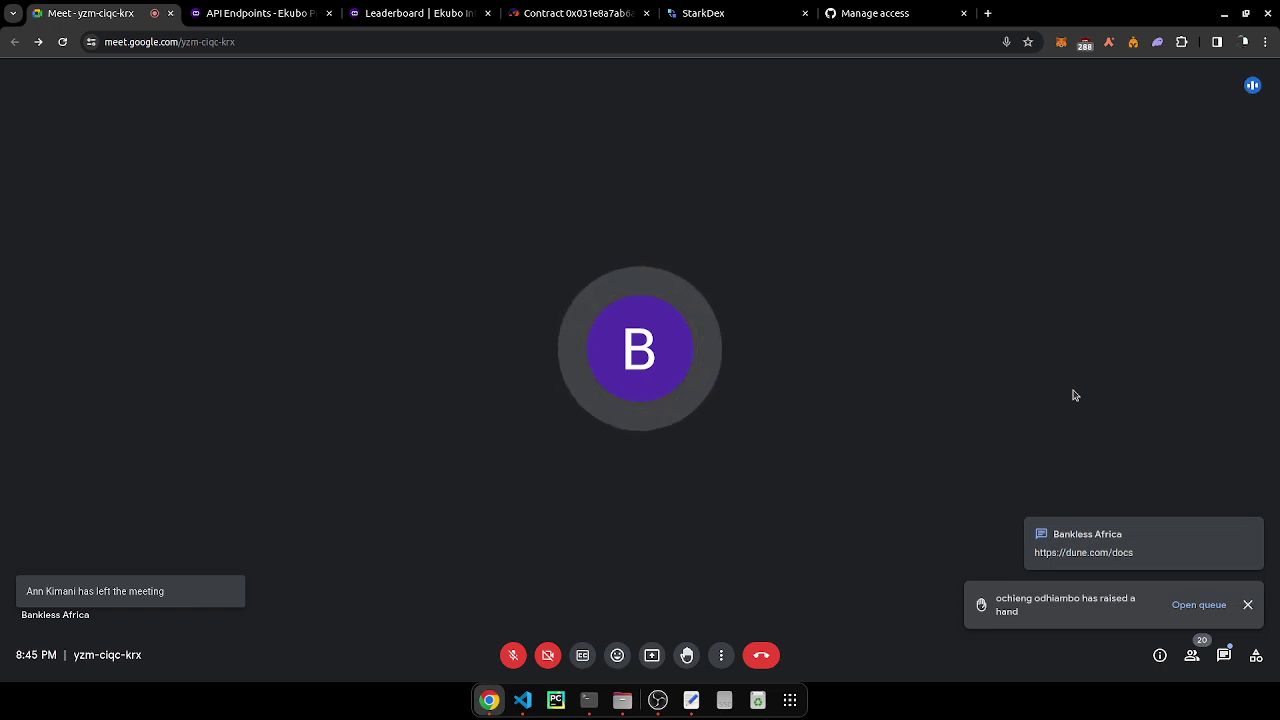
left_click(1224, 655)
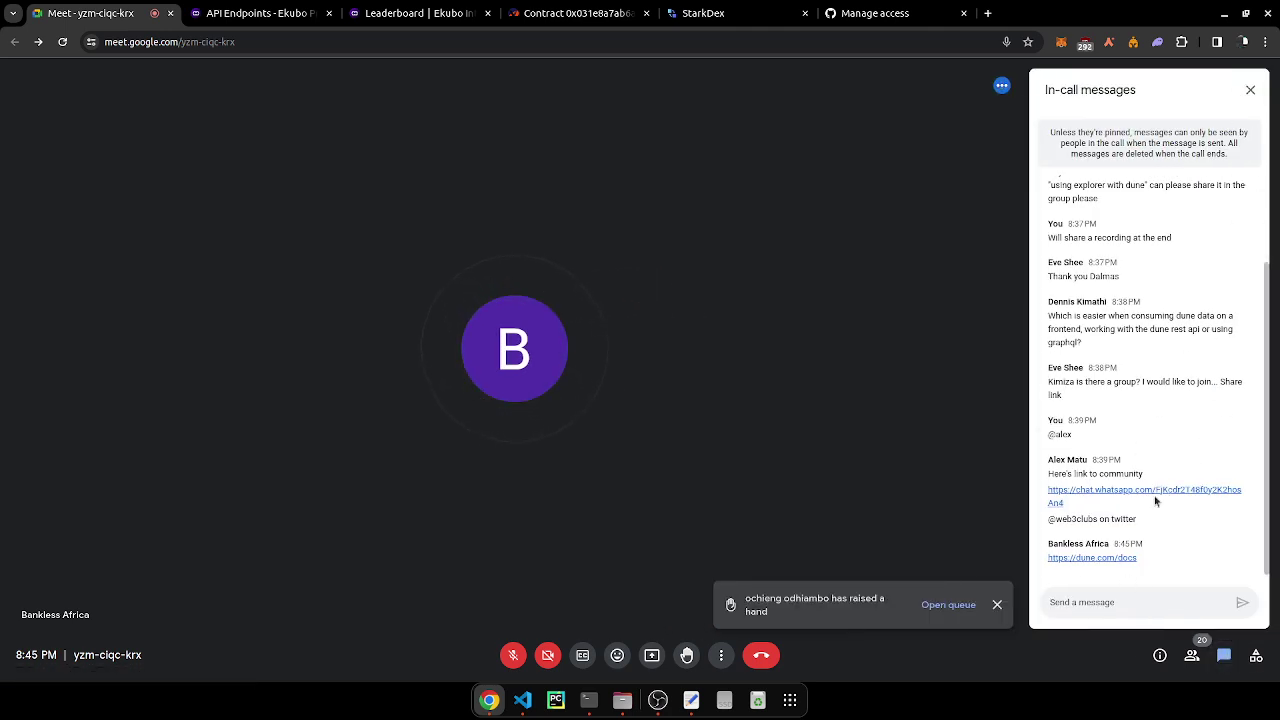
left_click(1100, 558)
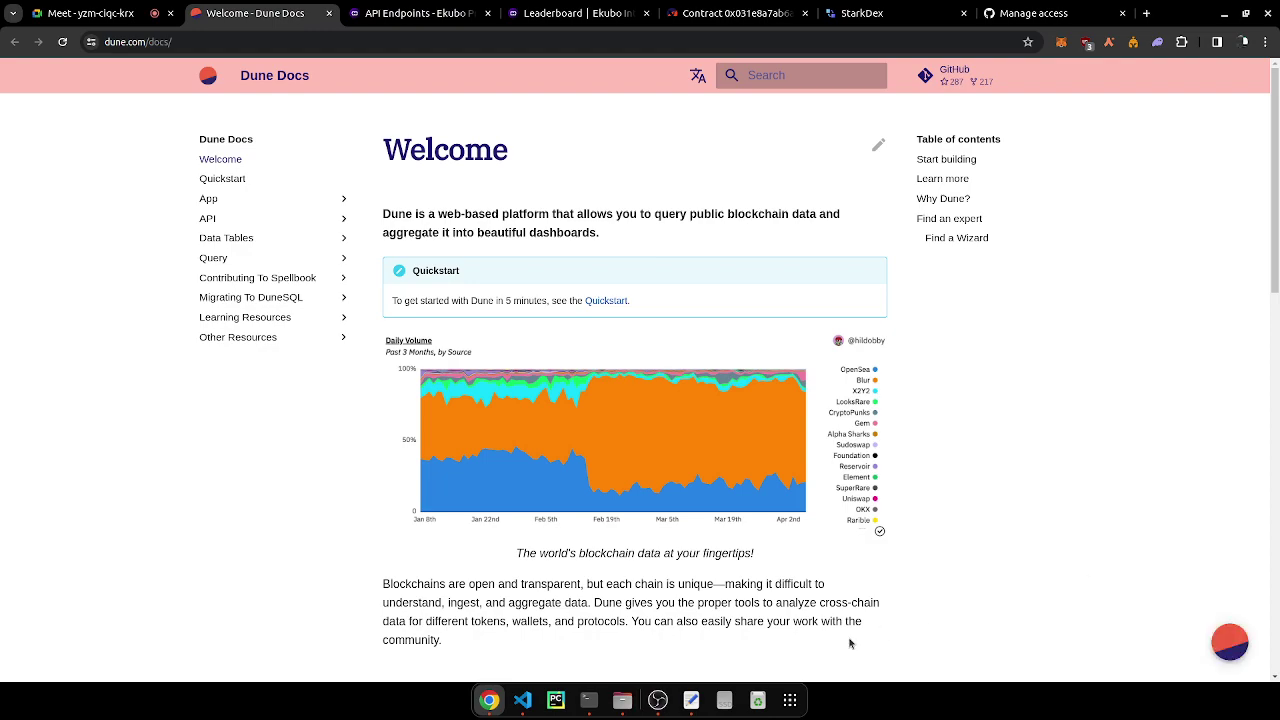
scroll(704, 357, "down", 5)
scroll(704, 357, "down", 5)
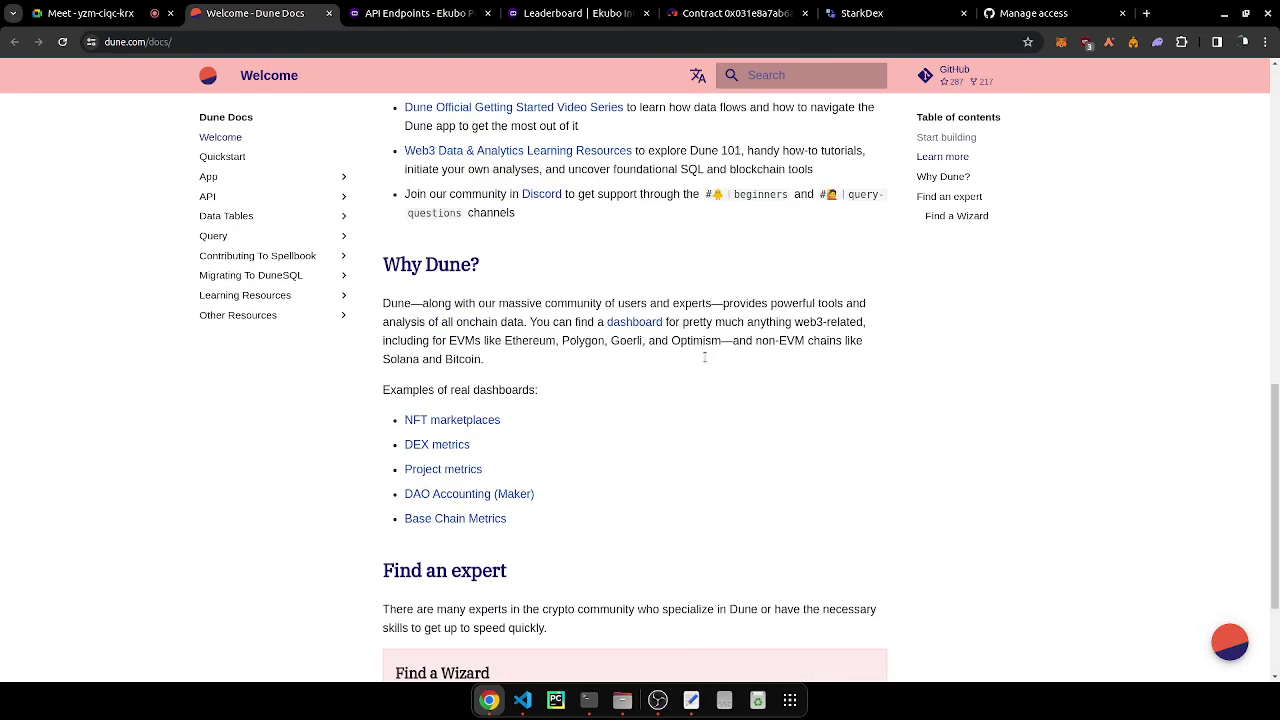
scroll(705, 362, "up", 10)
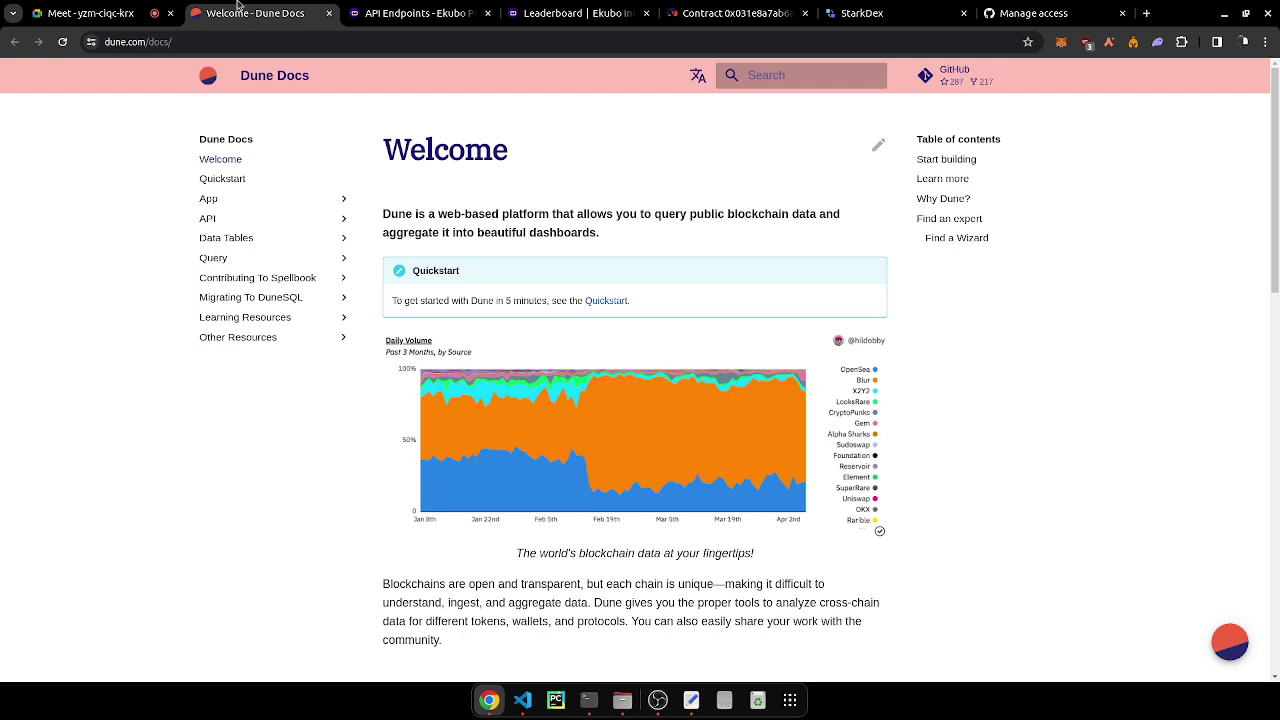
Check the Meet tab, close In-call messages, and go back to the 'Welcome - Dune Docs' tab.
left_click(96, 11)
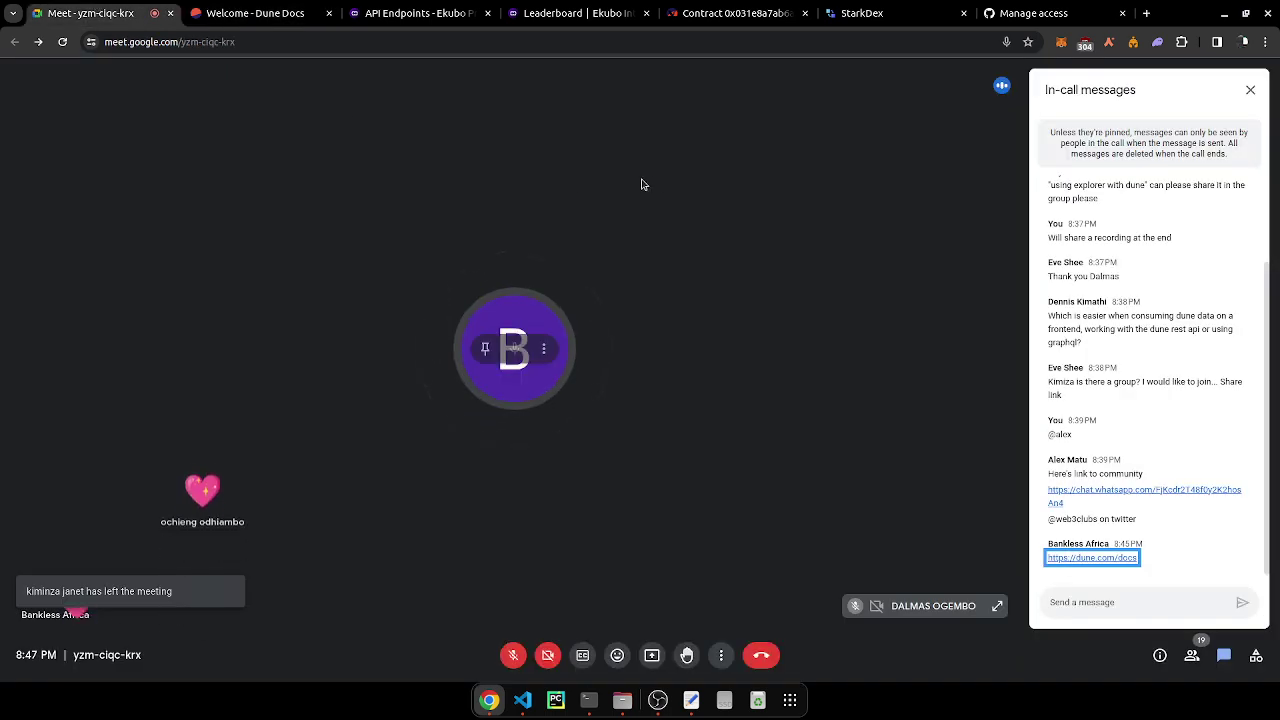
left_click(1250, 90)
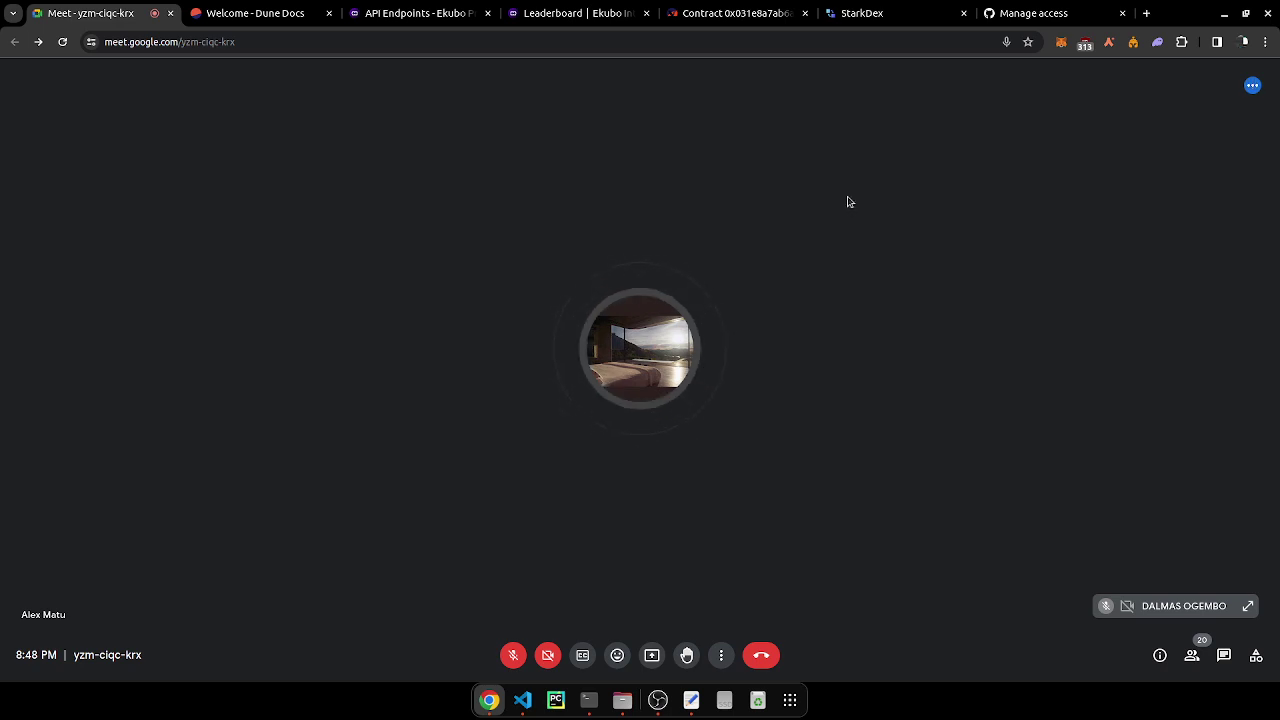
left_click(304, 16)
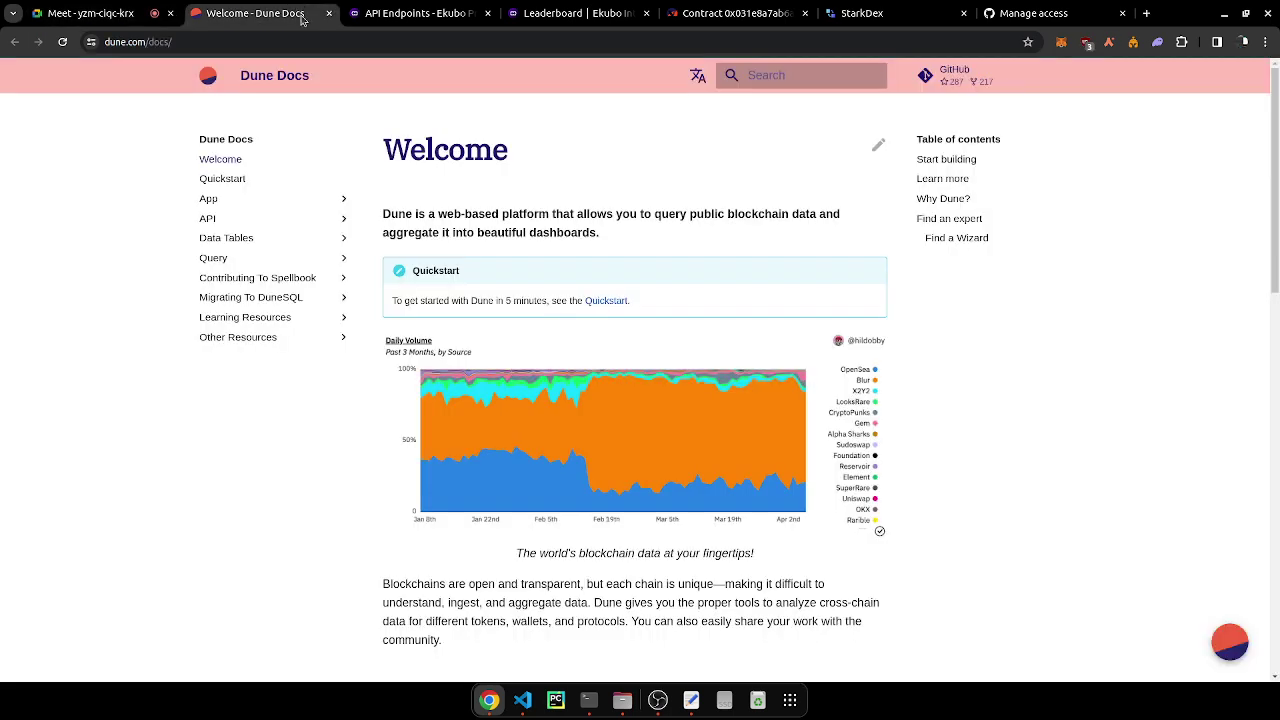
Open API > API Reference in Dune Docs, glance at the Meet chat, then return there.
left_click(210, 220)
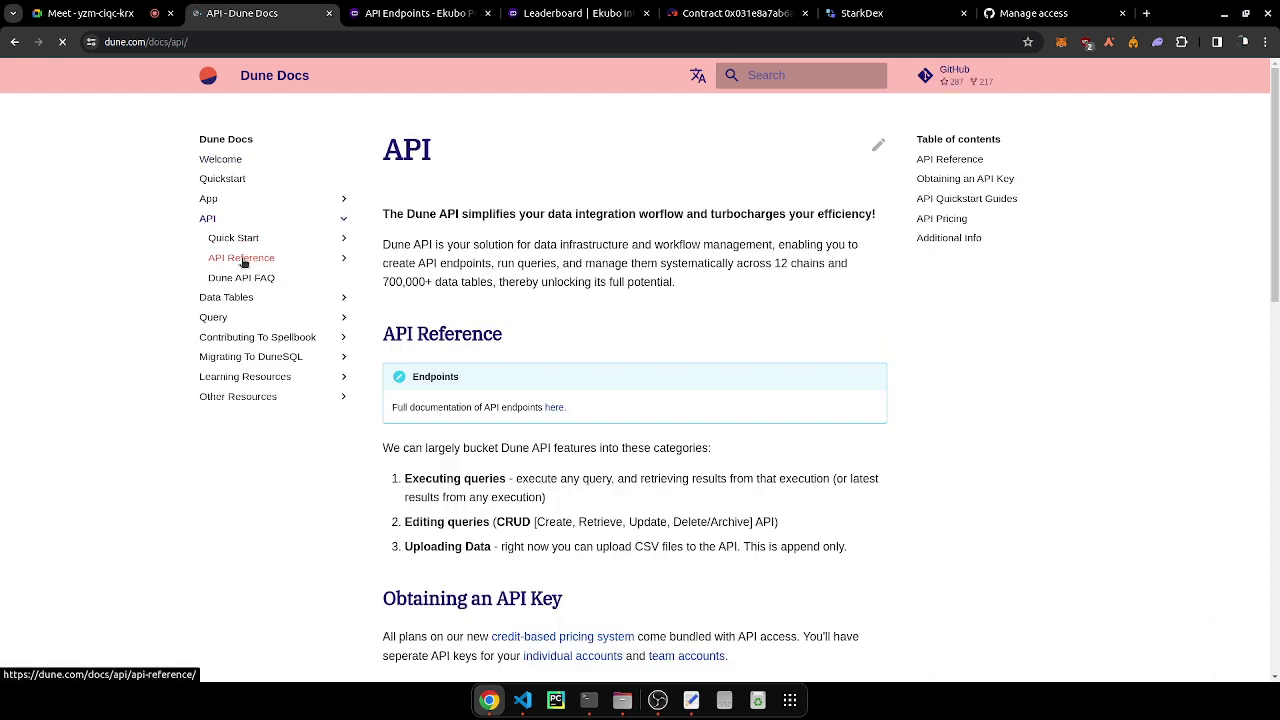
left_click(243, 262)
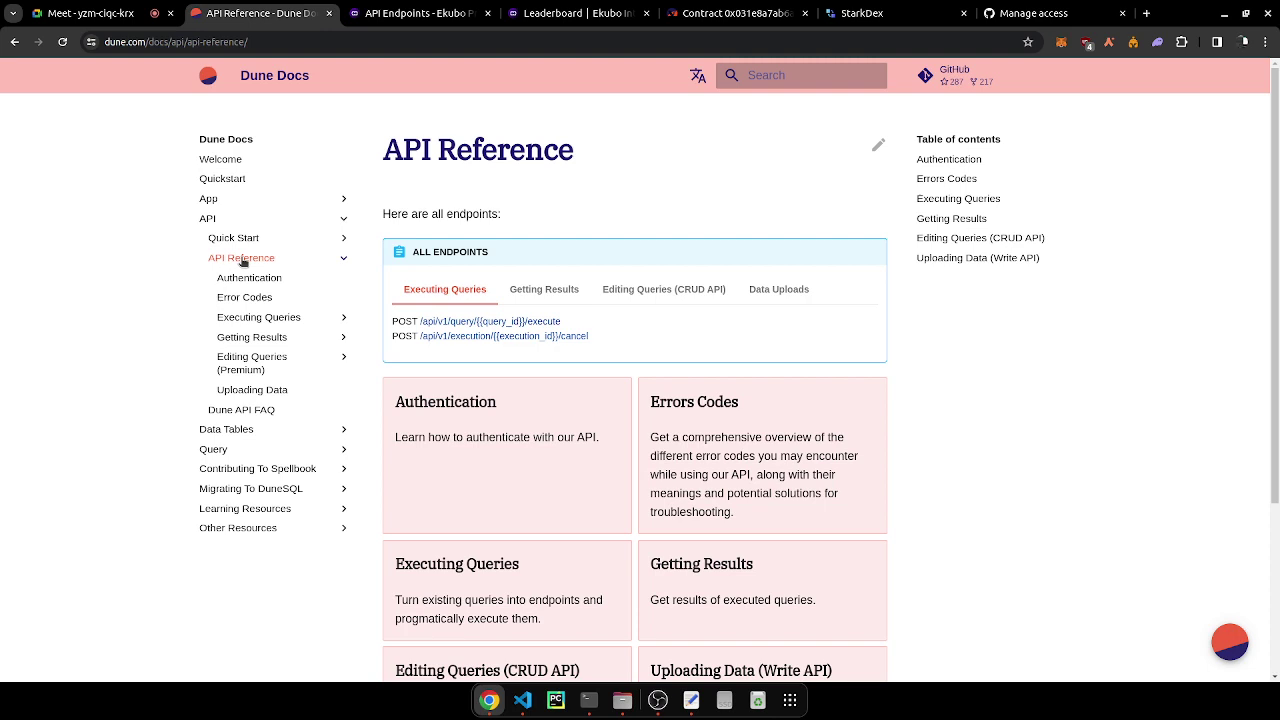
left_click(90, 13)
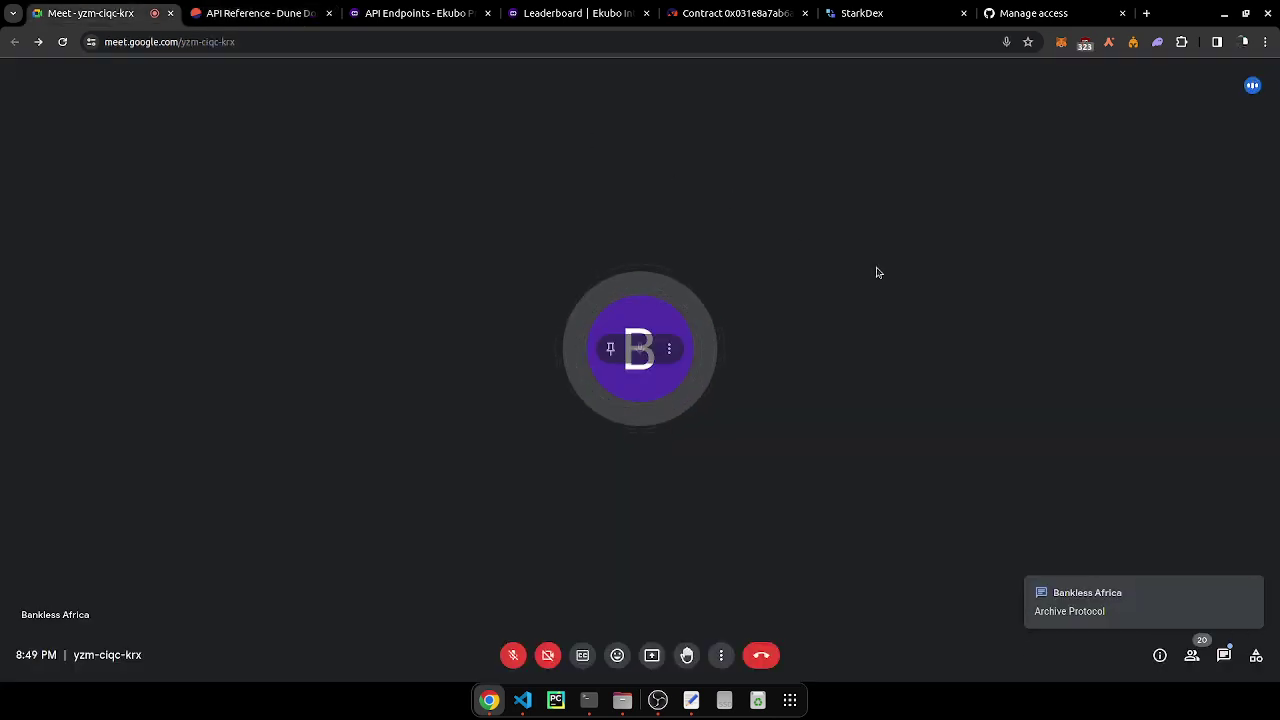
left_click(1226, 656)
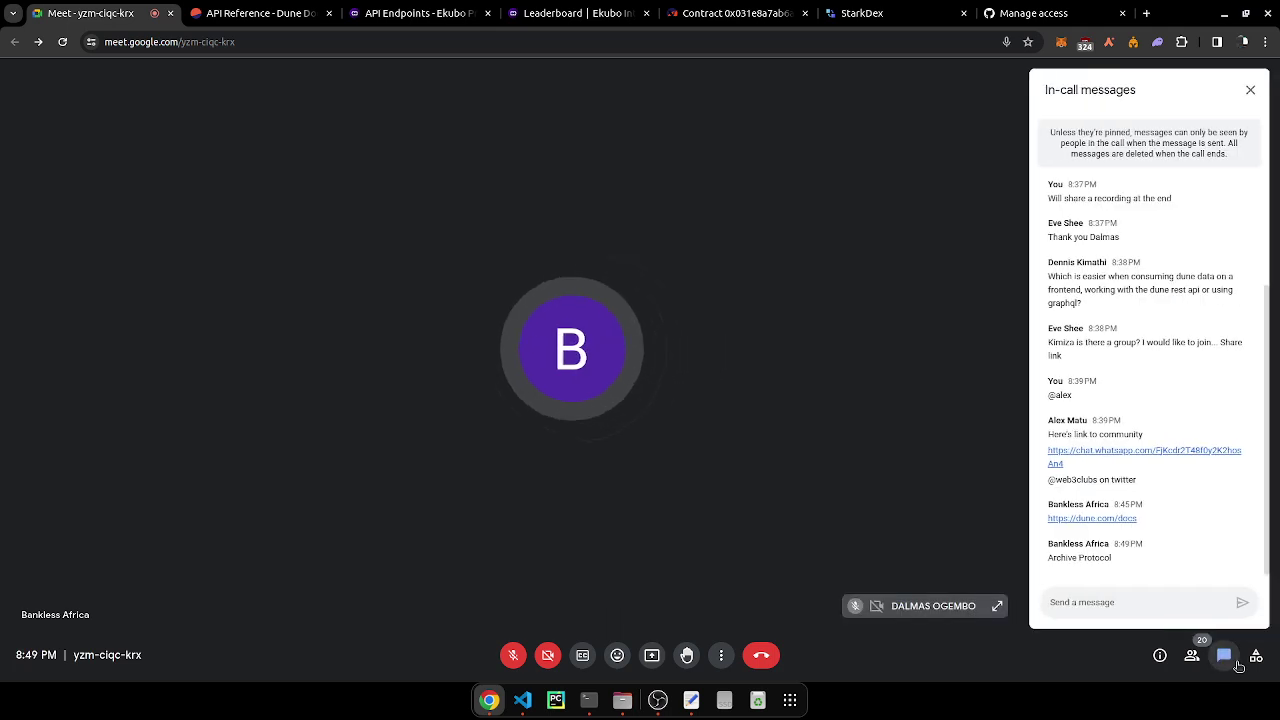
left_click(1250, 90)
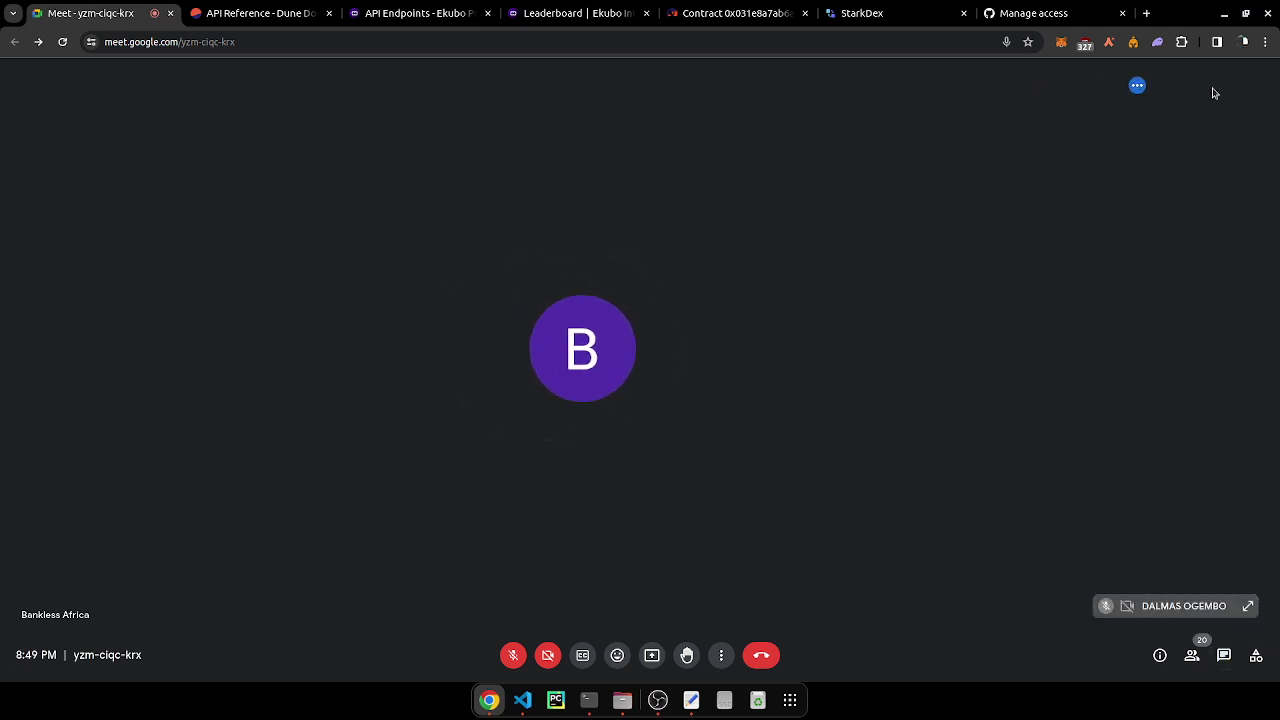
left_click(240, 10)
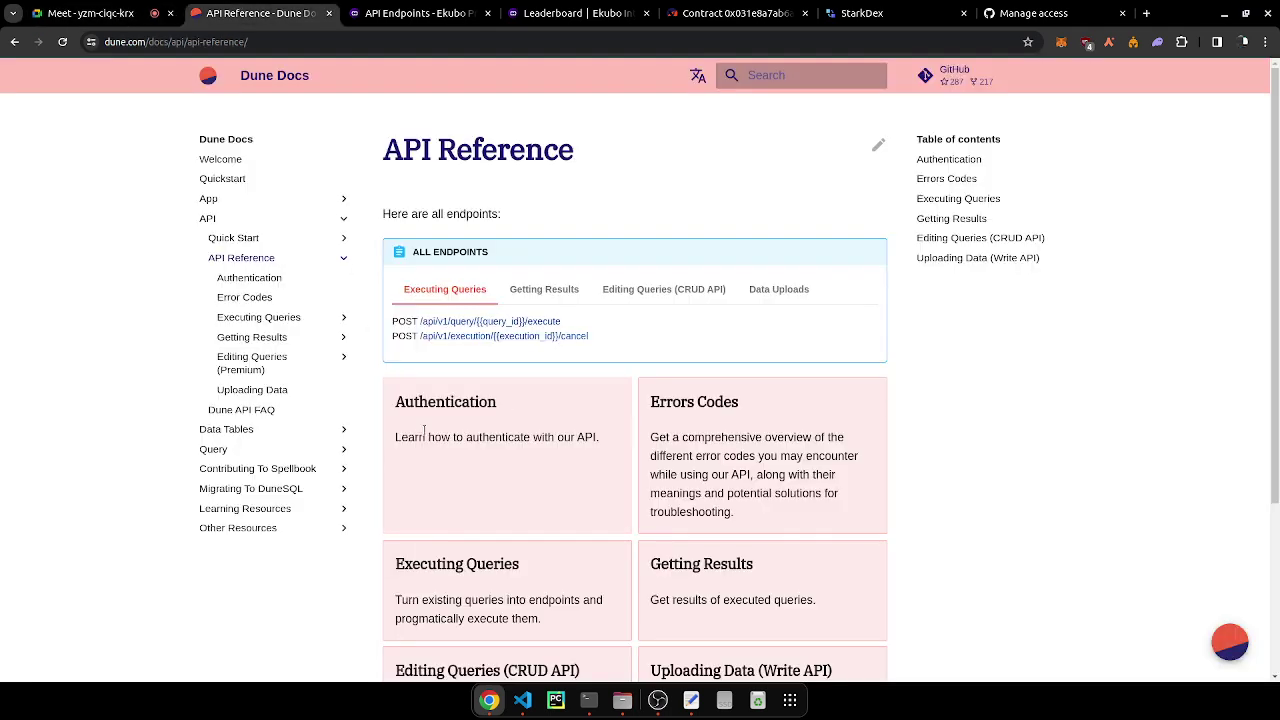
Compare the Getting Results, Executing Queries and Editing Queries (CRUD API) endpoint lists.
left_click(556, 296)
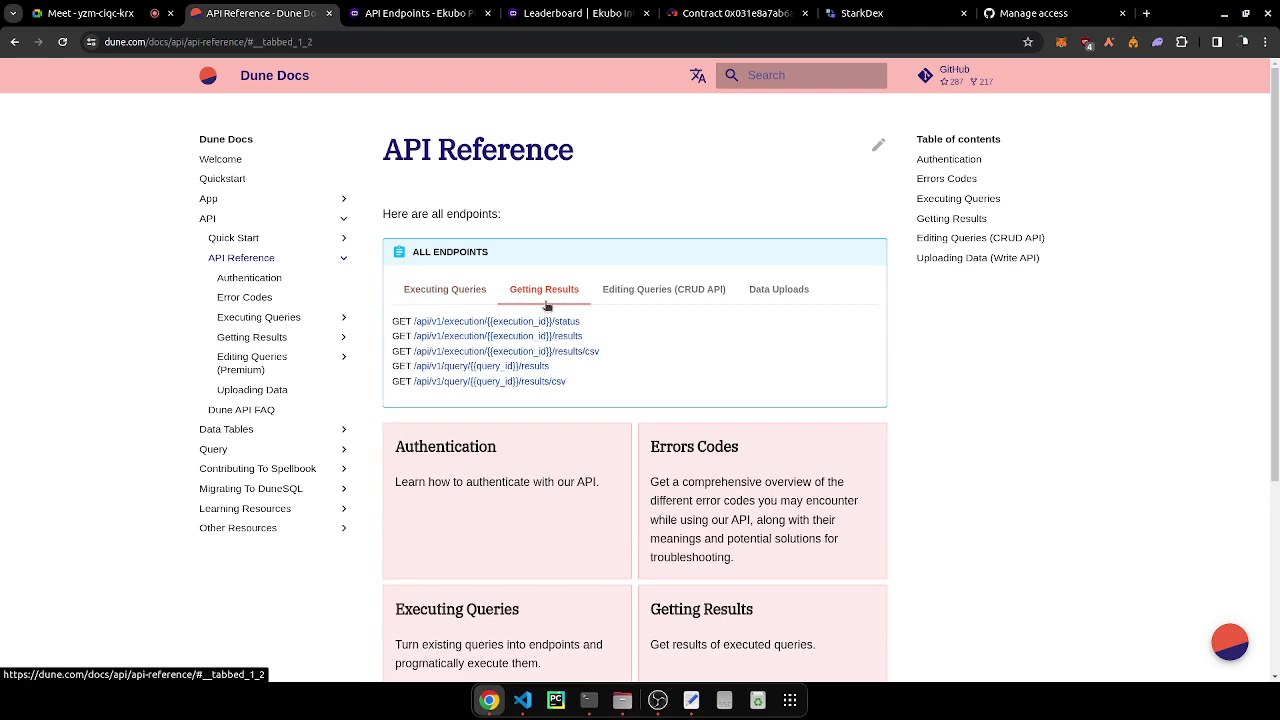
left_click(460, 293)
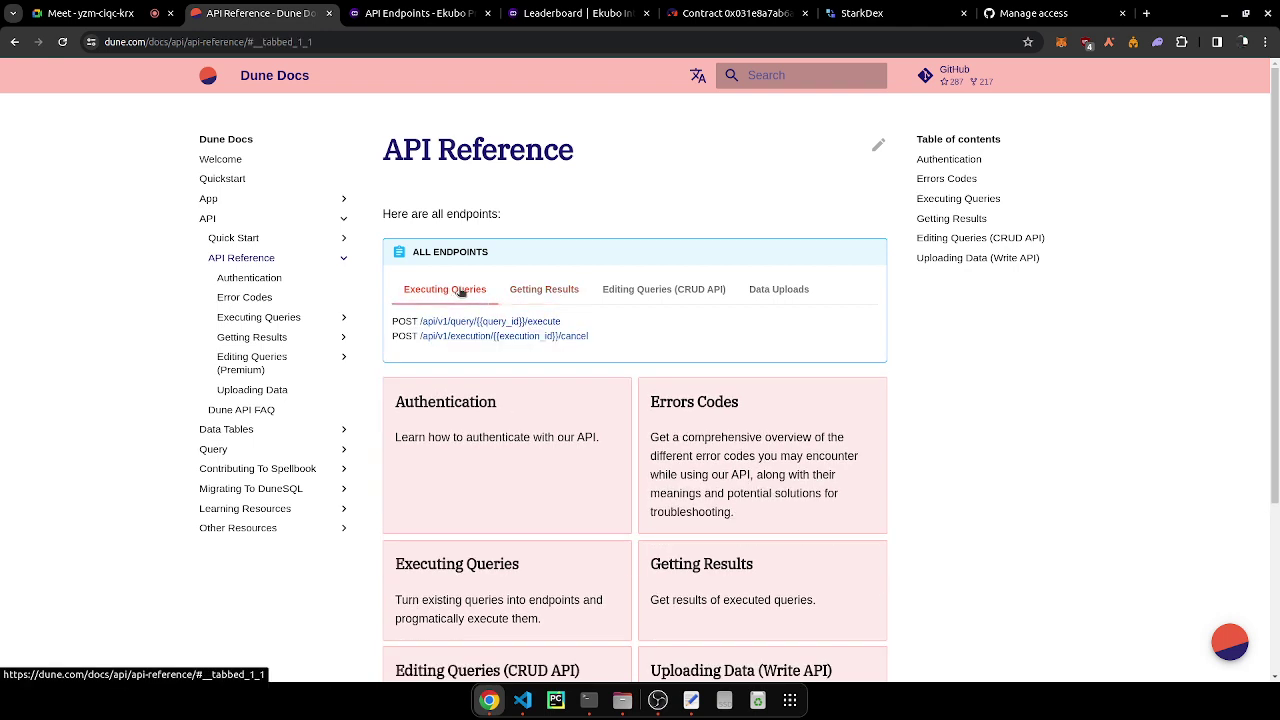
left_click(523, 291)
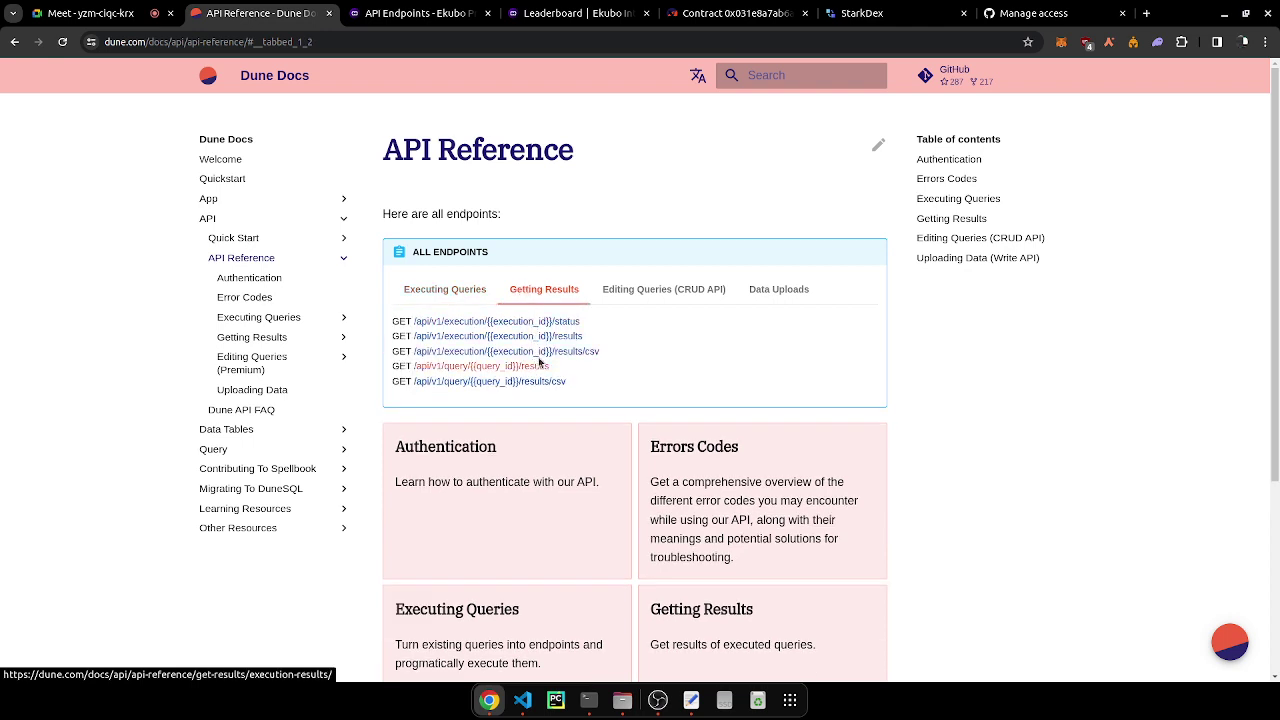
left_click(614, 292)
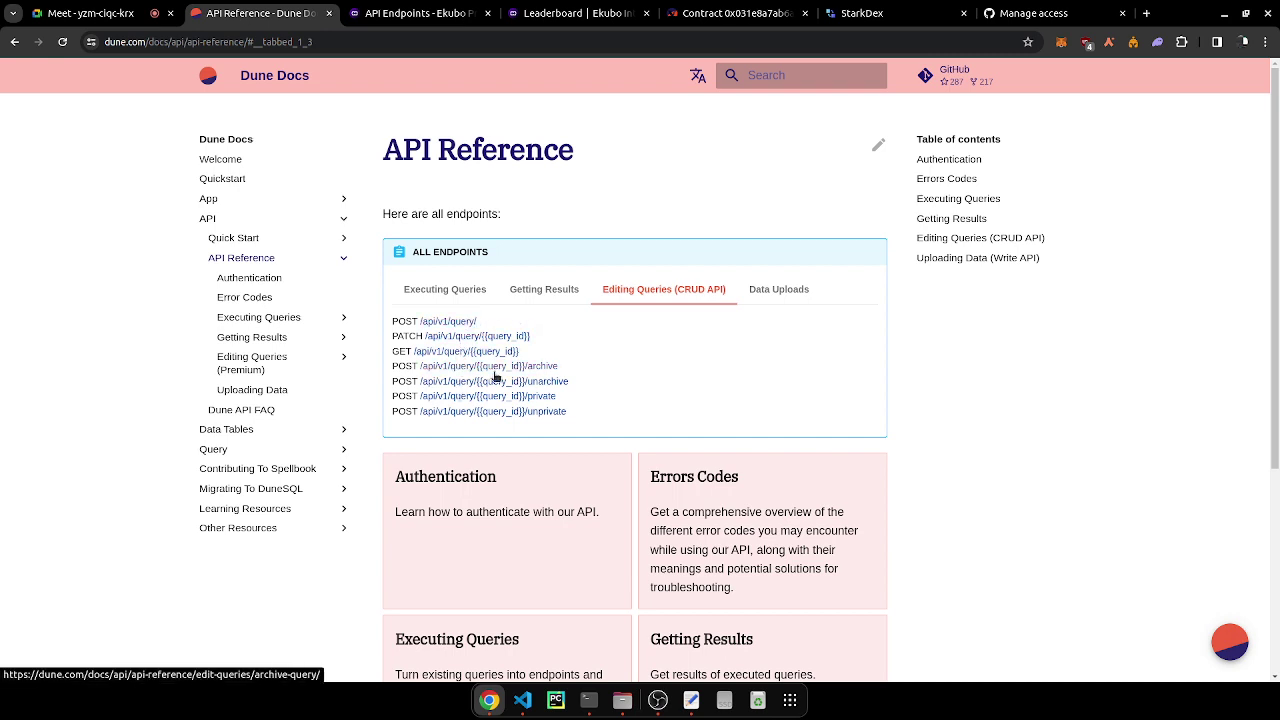
Check the Data Uploads endpoint, then open the Getting Results guide and the docs Welcome page.
left_click(788, 288)
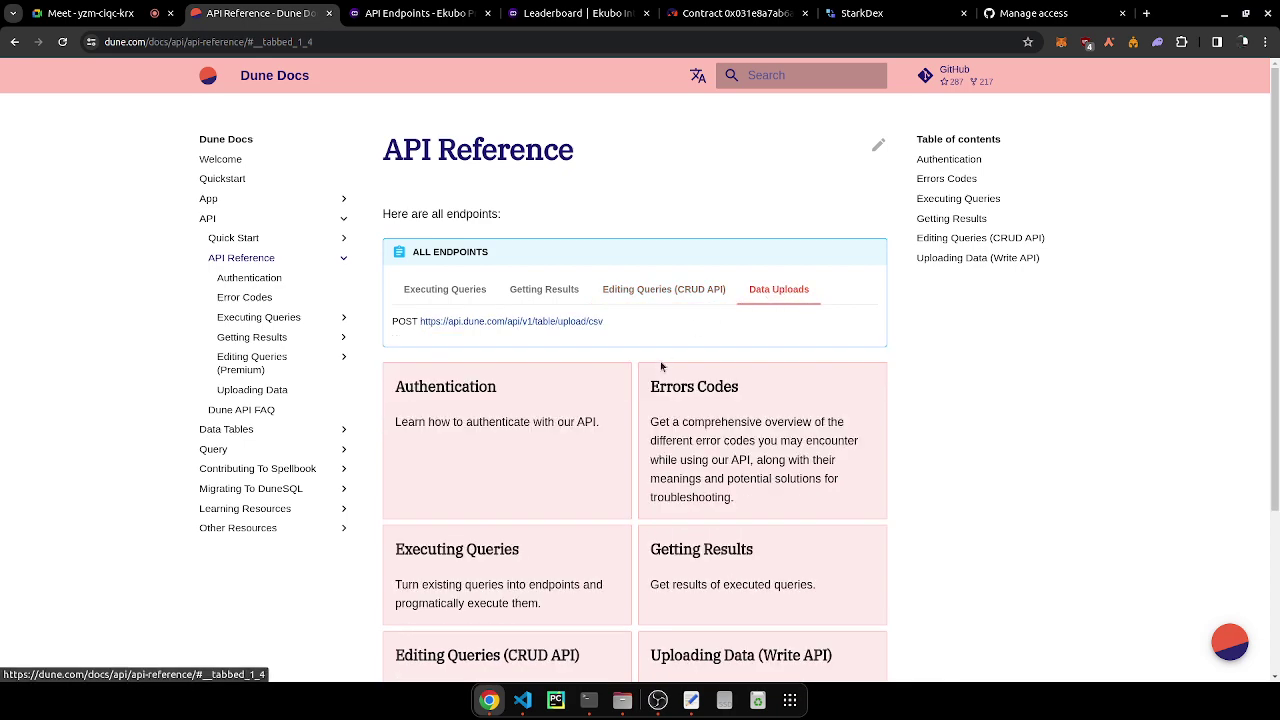
scroll(658, 372, "down", 3)
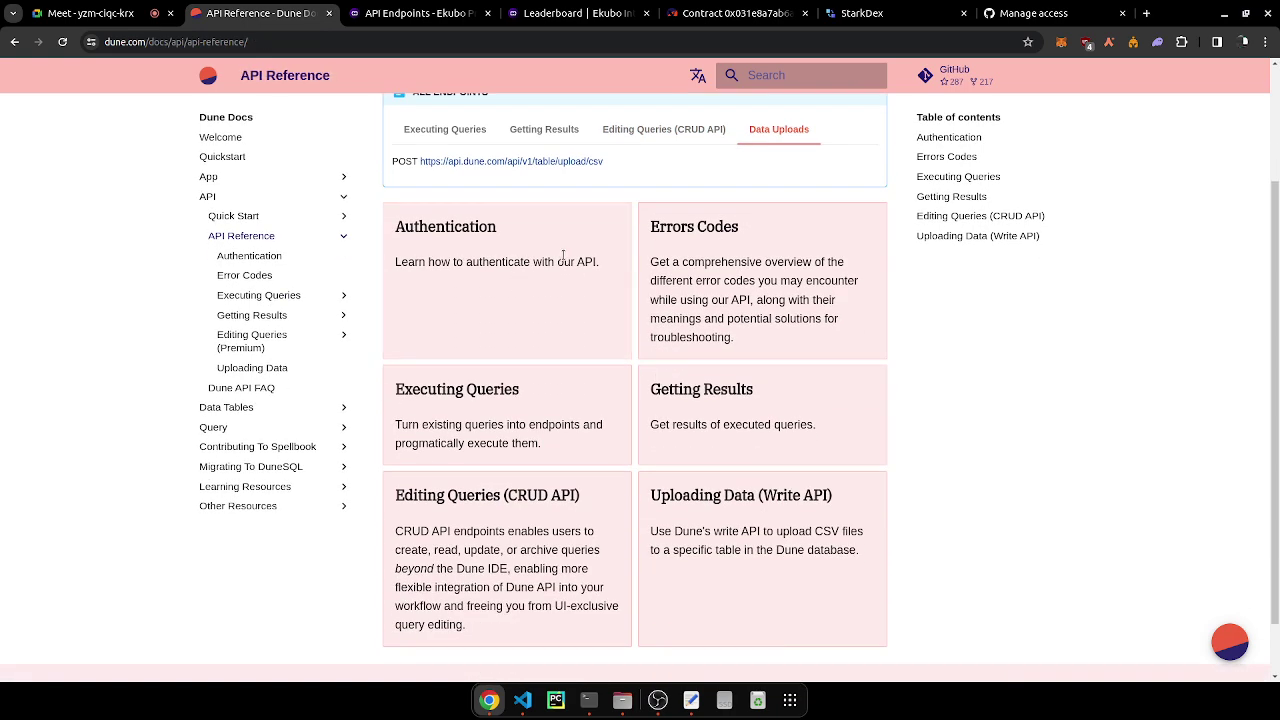
scroll(563, 272, "up", 1)
scroll(563, 272, "up", 2)
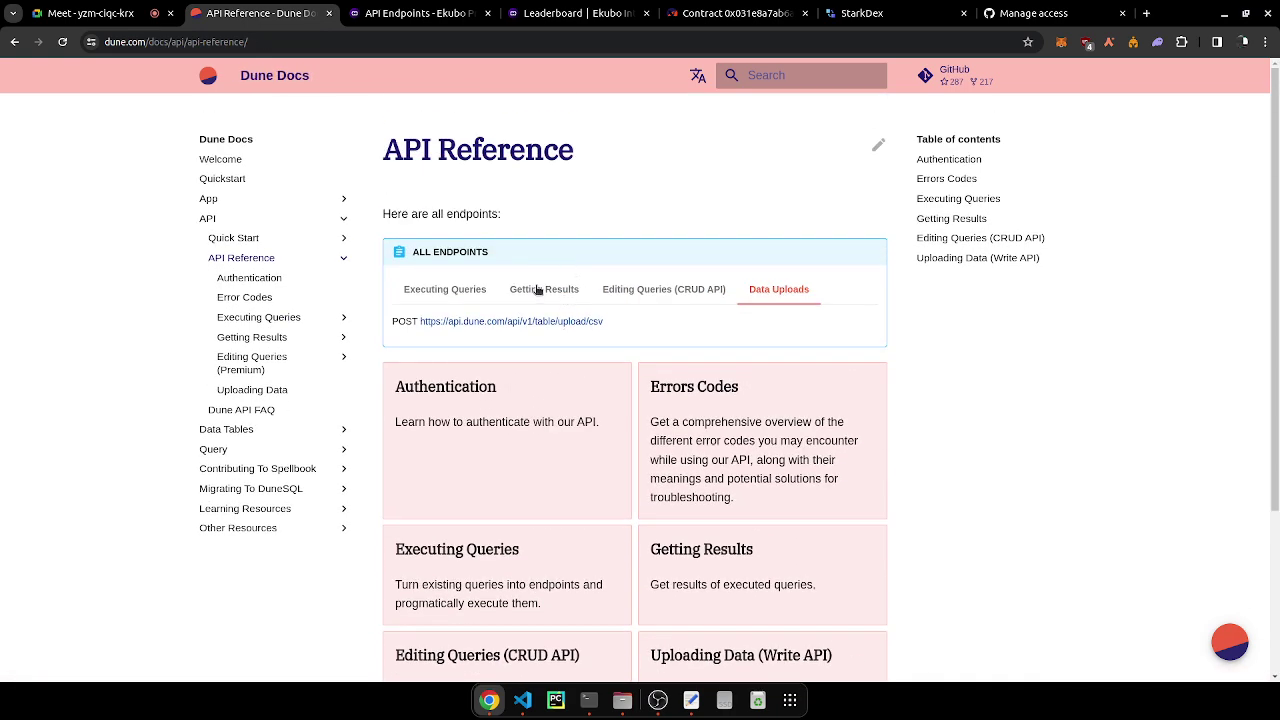
left_click(251, 341)
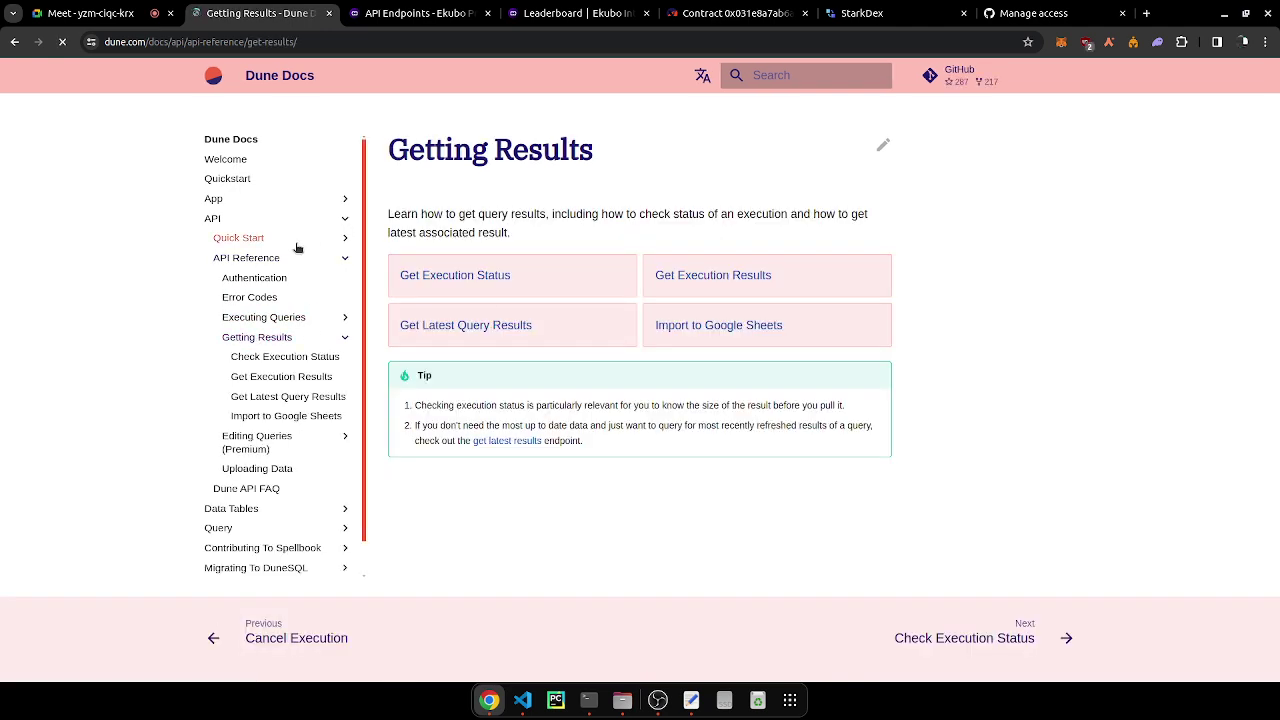
left_click(228, 163)
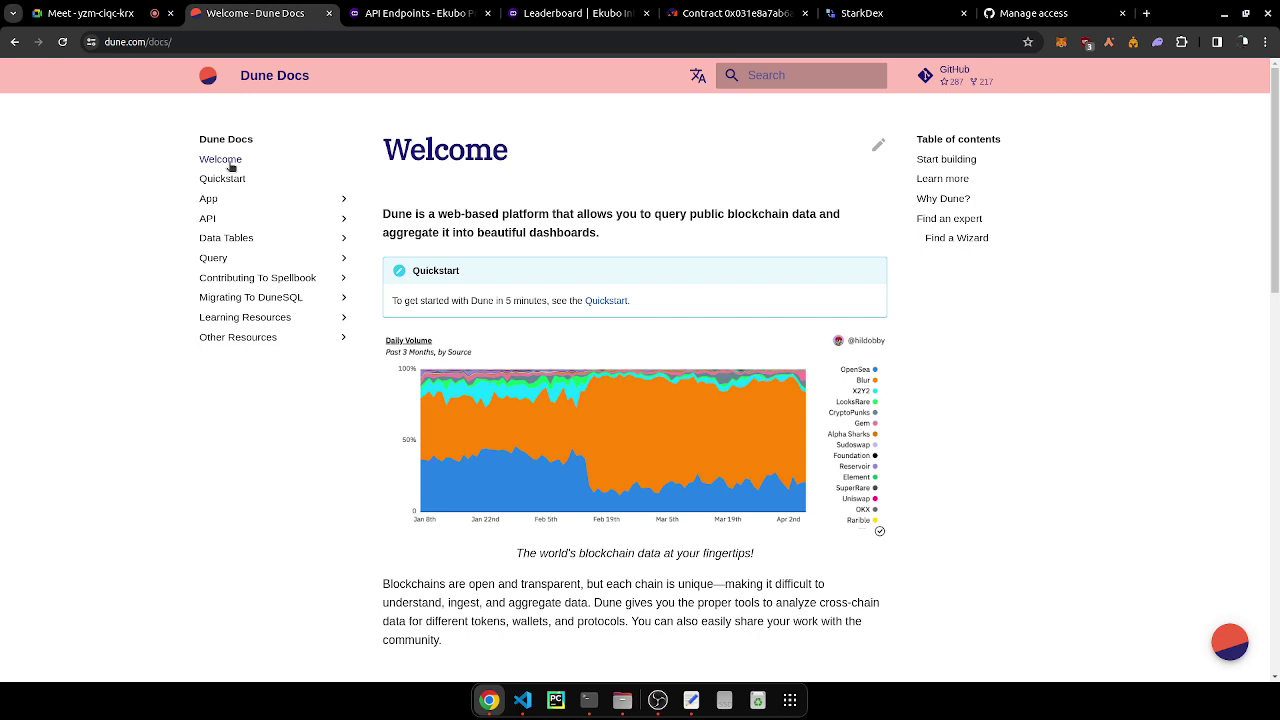
Go back to the Meet call and briefly check the in-call chat messages.
left_click(90, 13)
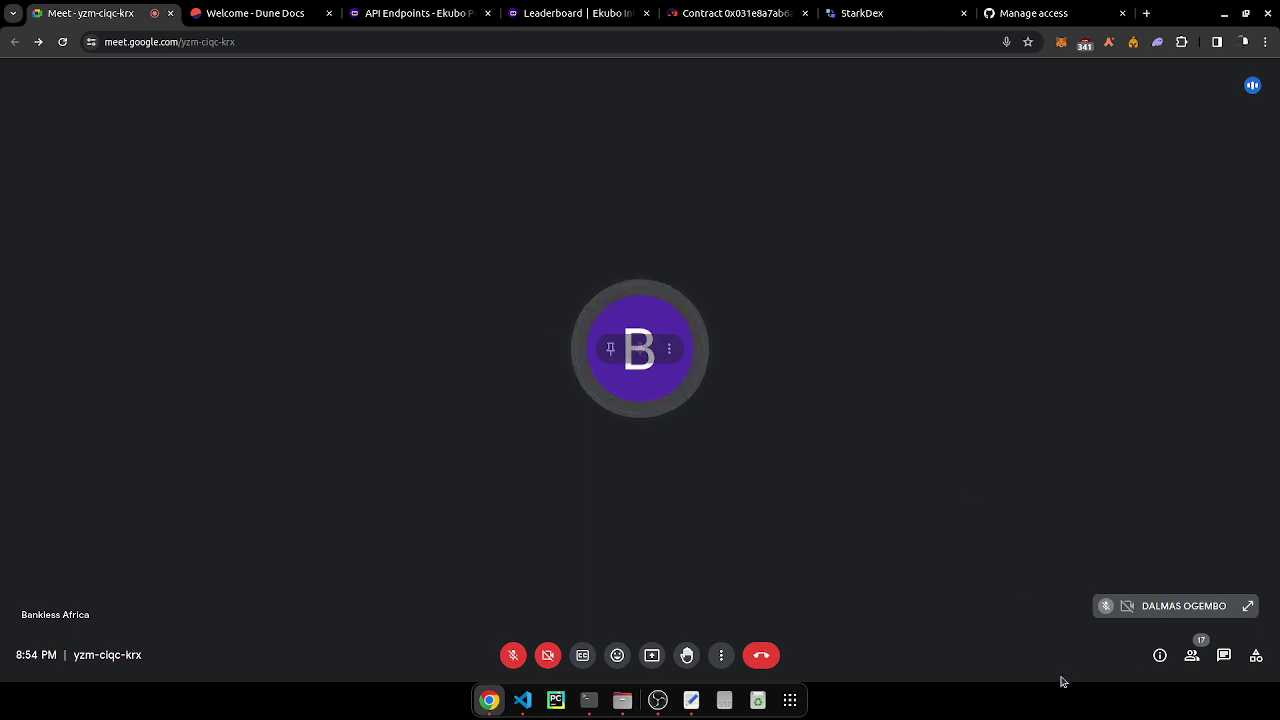
left_click(1221, 655)
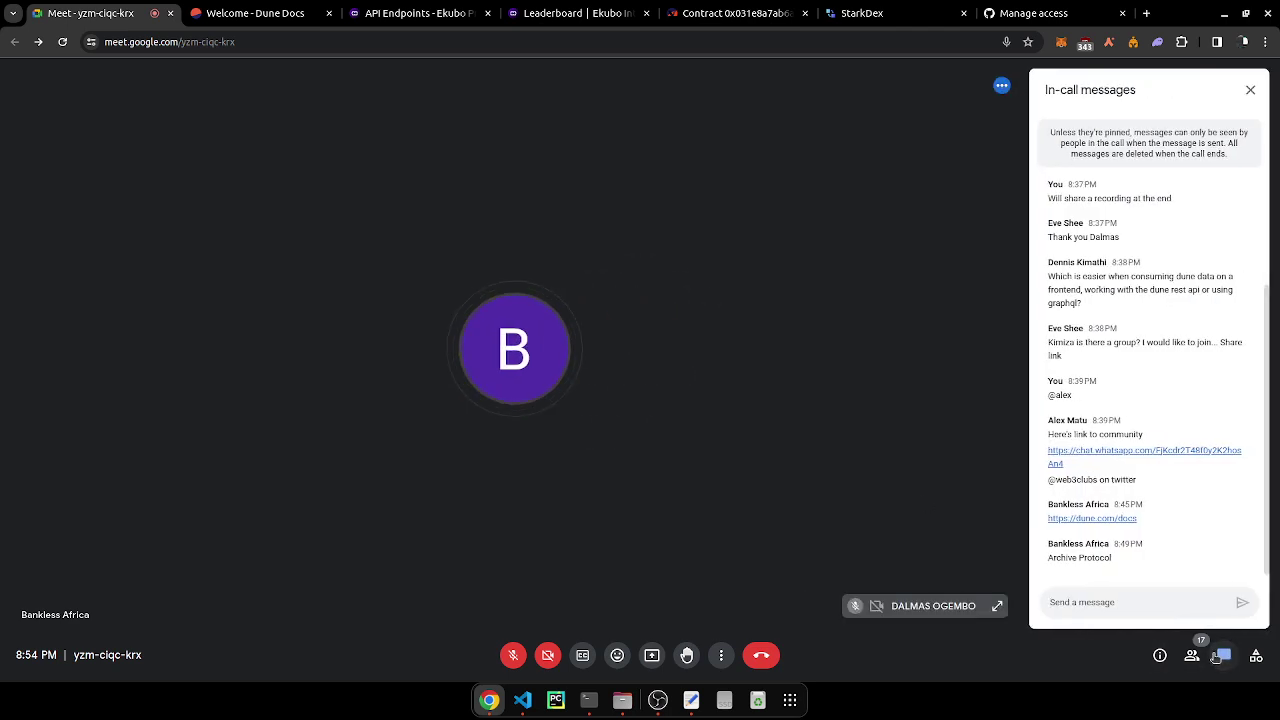
left_click(1221, 655)
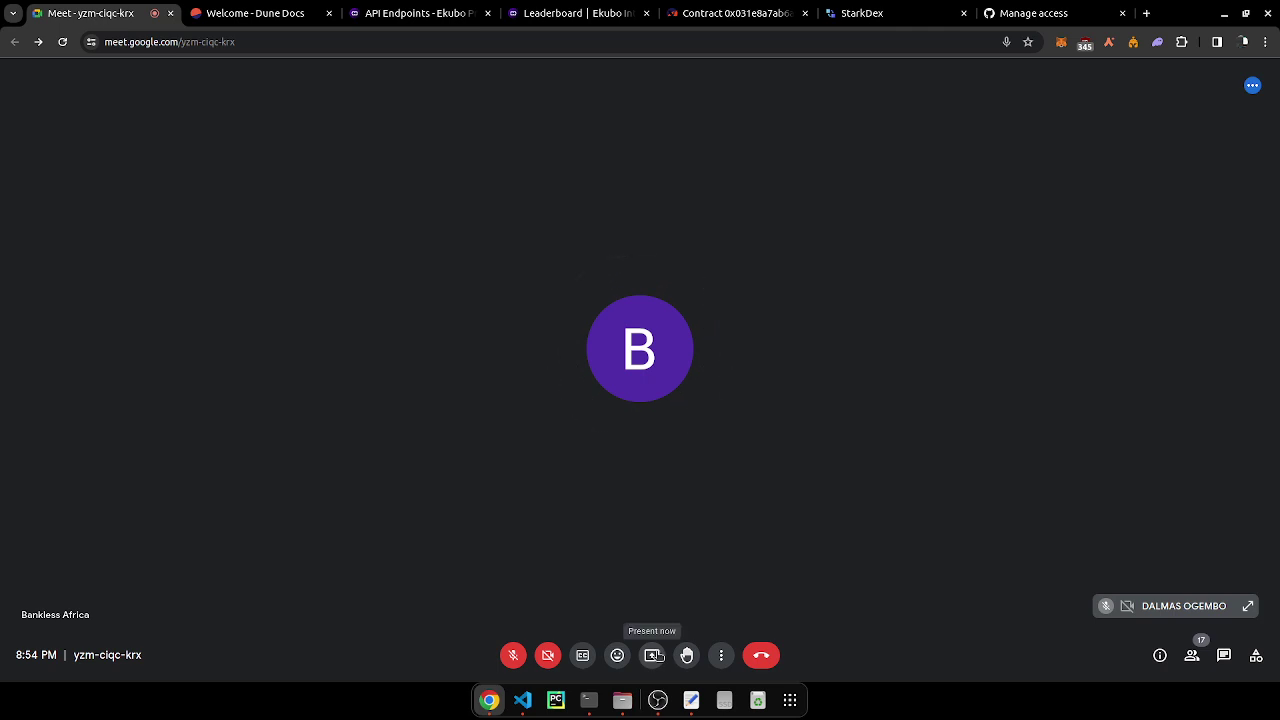
Start Present now, then cancel the Choose what to share dialog without sharing.
left_click(653, 656)
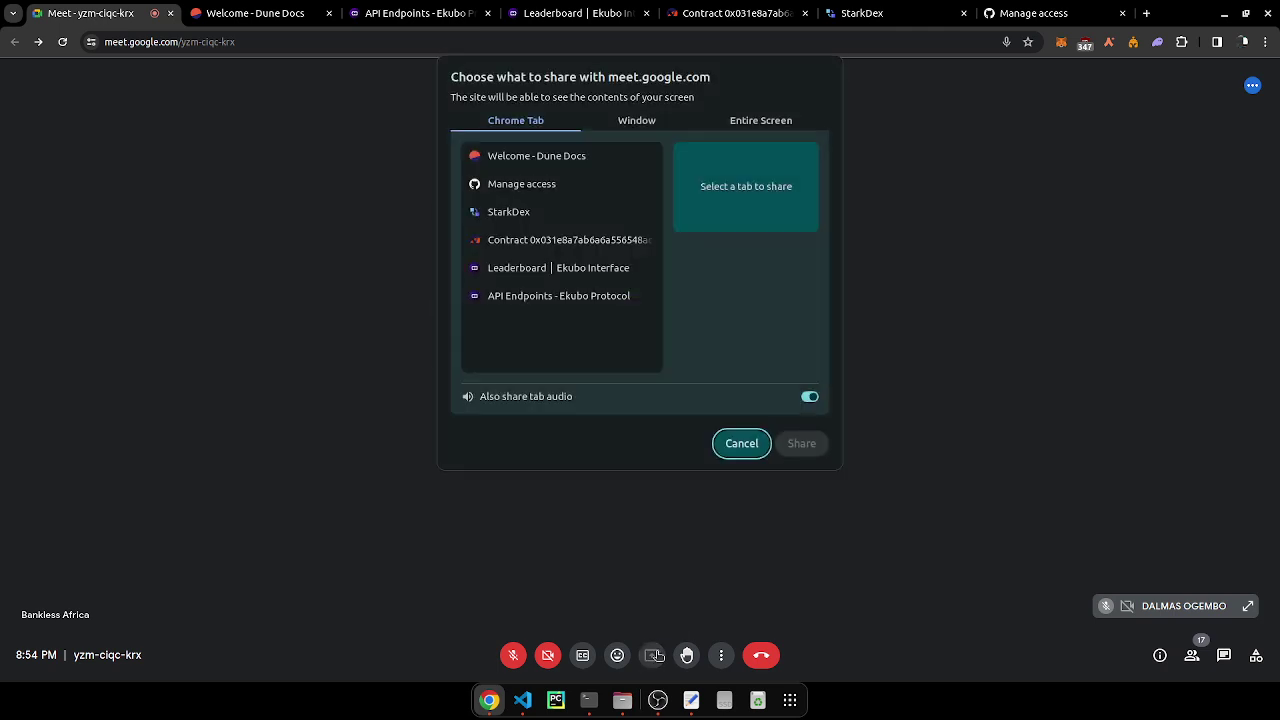
key("Escape")
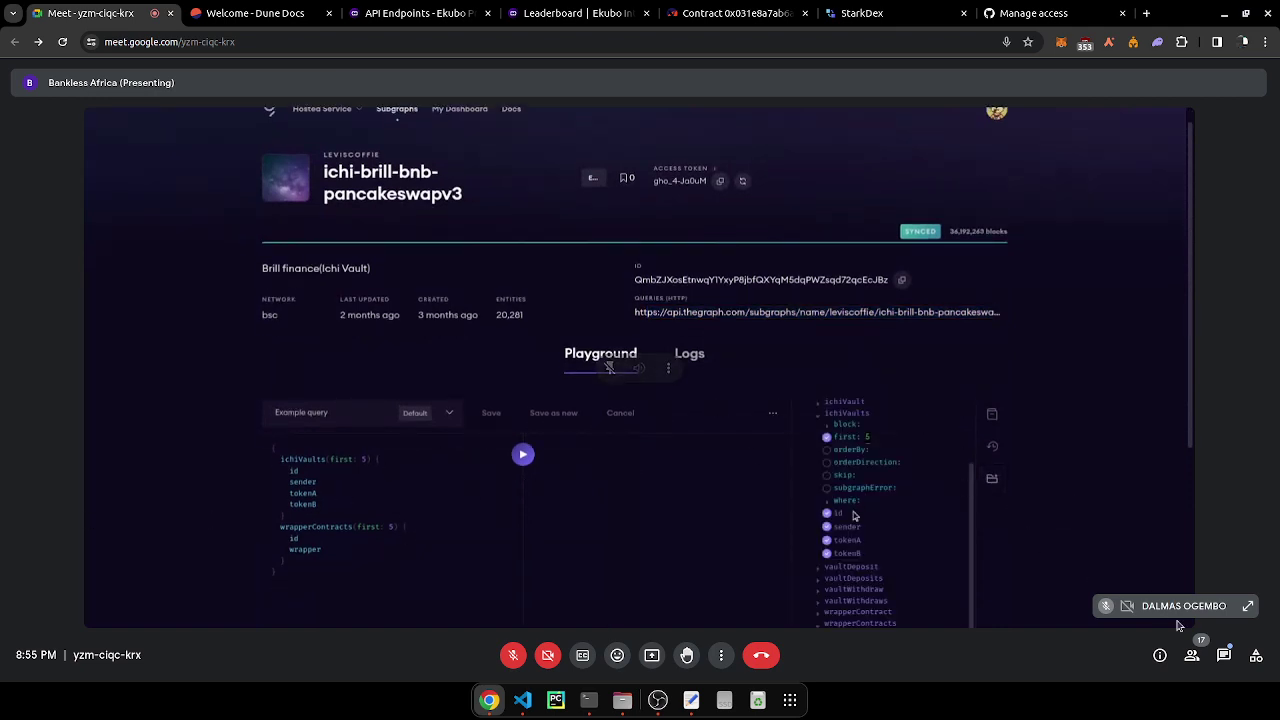
Open the In-call messages panel showing the posted thegraph subgraph link.
left_click(1228, 668)
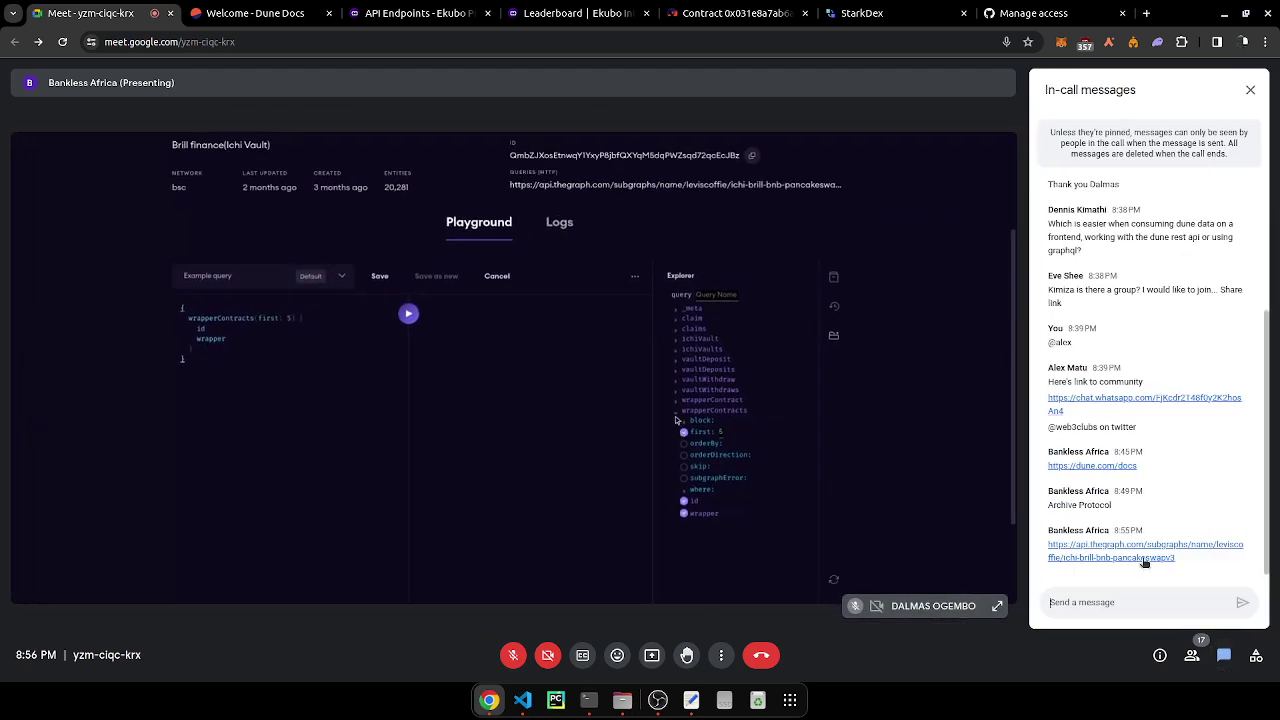
Open the shared thegraph subgraph link and look over its GraphiQL query editor page.
left_click(1144, 558)
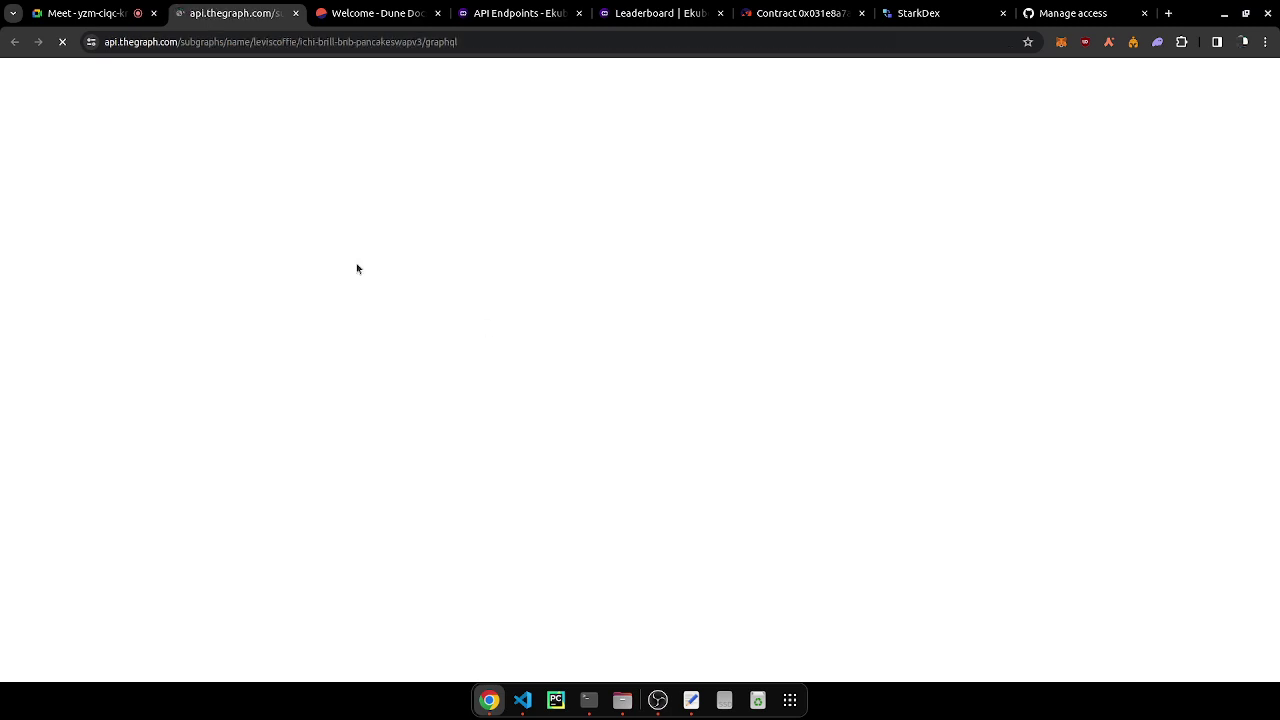
left_click(99, 8)
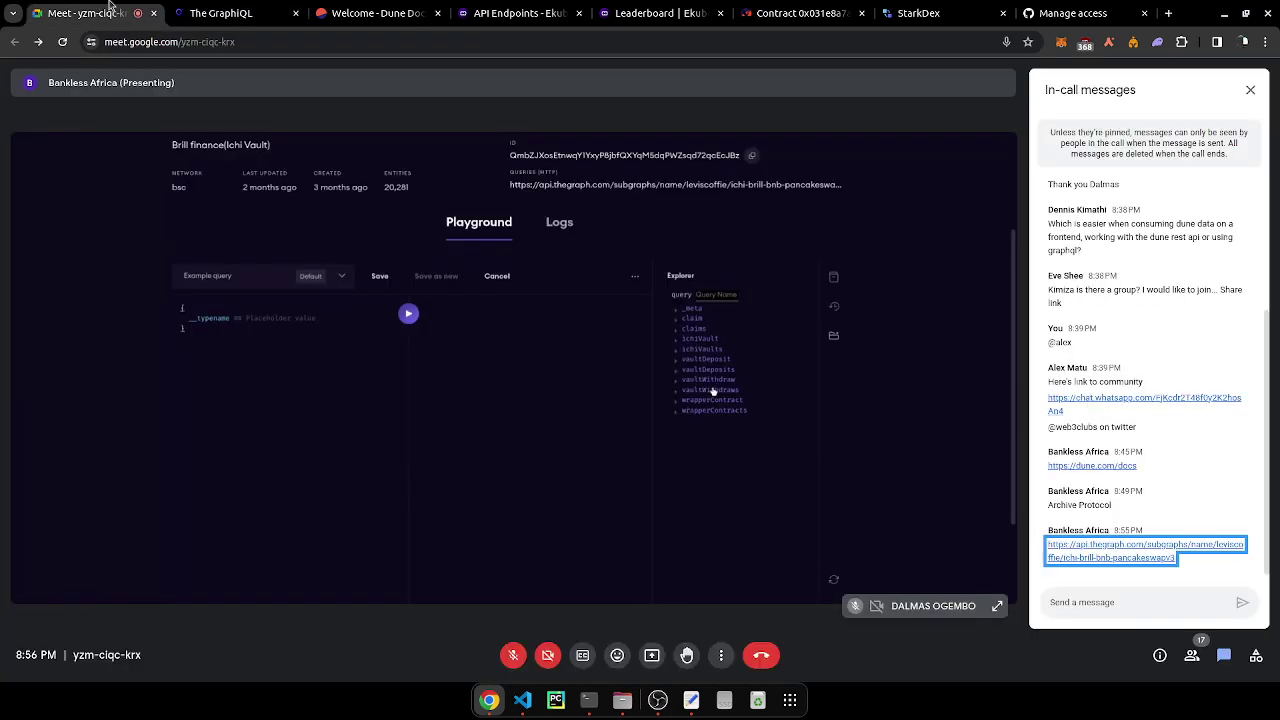
left_click(194, 12)
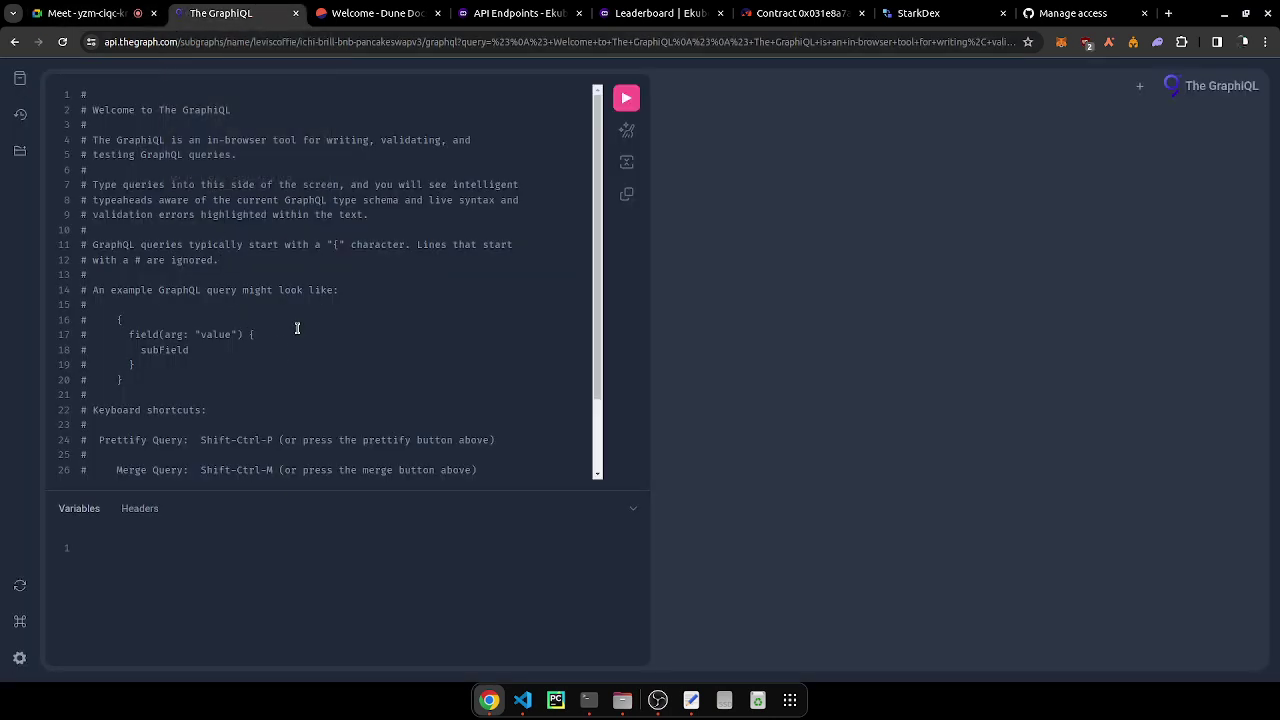
scroll(295, 329, "down", 2)
scroll(330, 340, "up", 2)
Copy the subgraph link's address from the Meet chat.
left_click(103, 7)
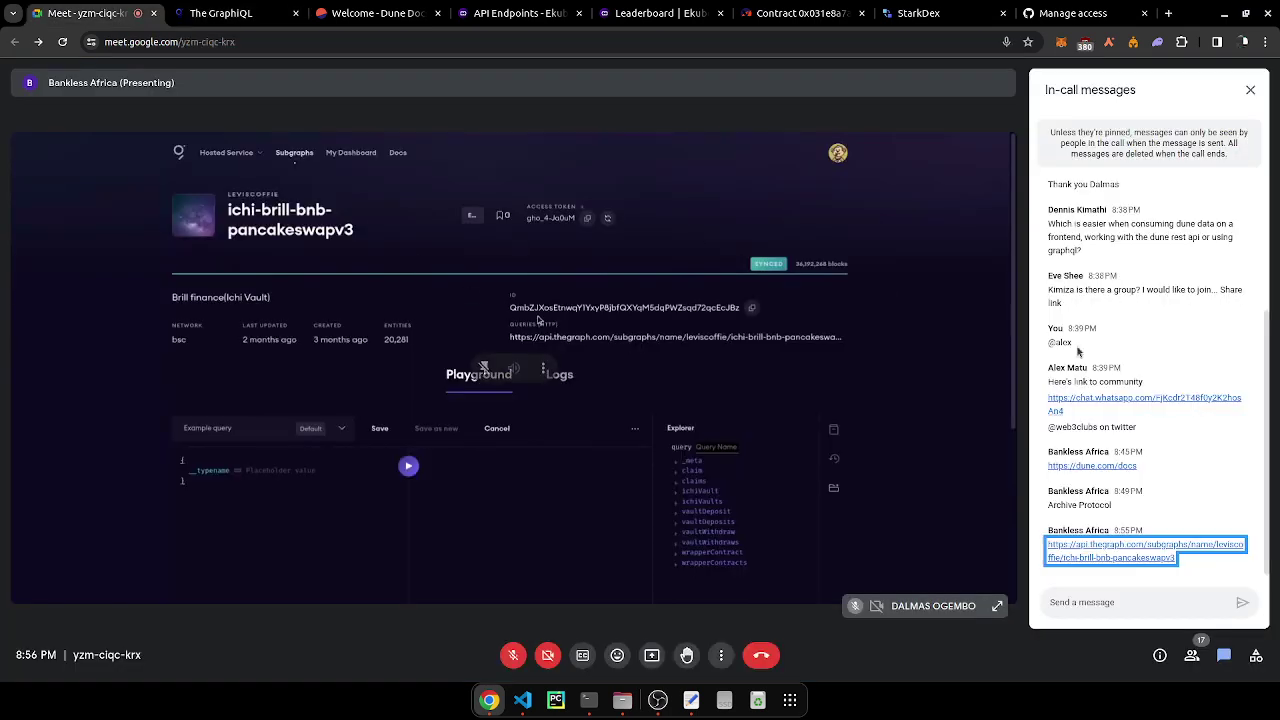
right_click(1122, 560)
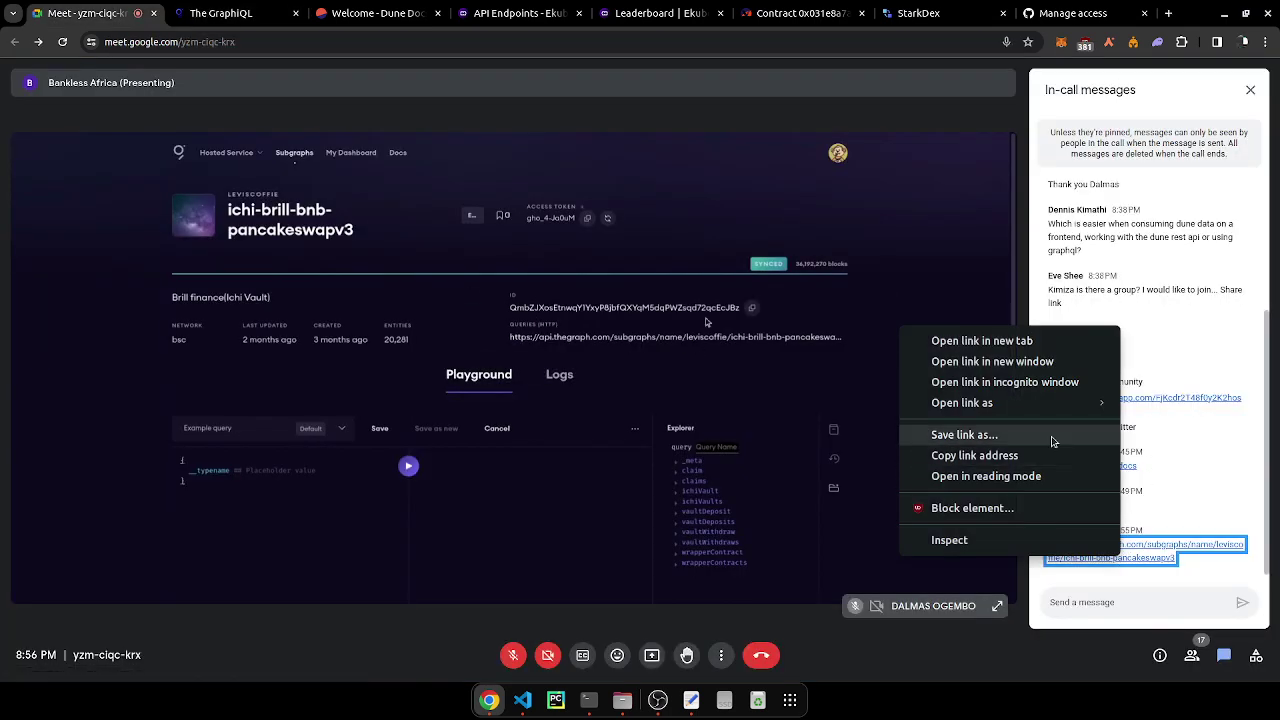
left_click(975, 456)
Make a web3 folder inside blockchain and open a terminal in it.
left_click(622, 700)
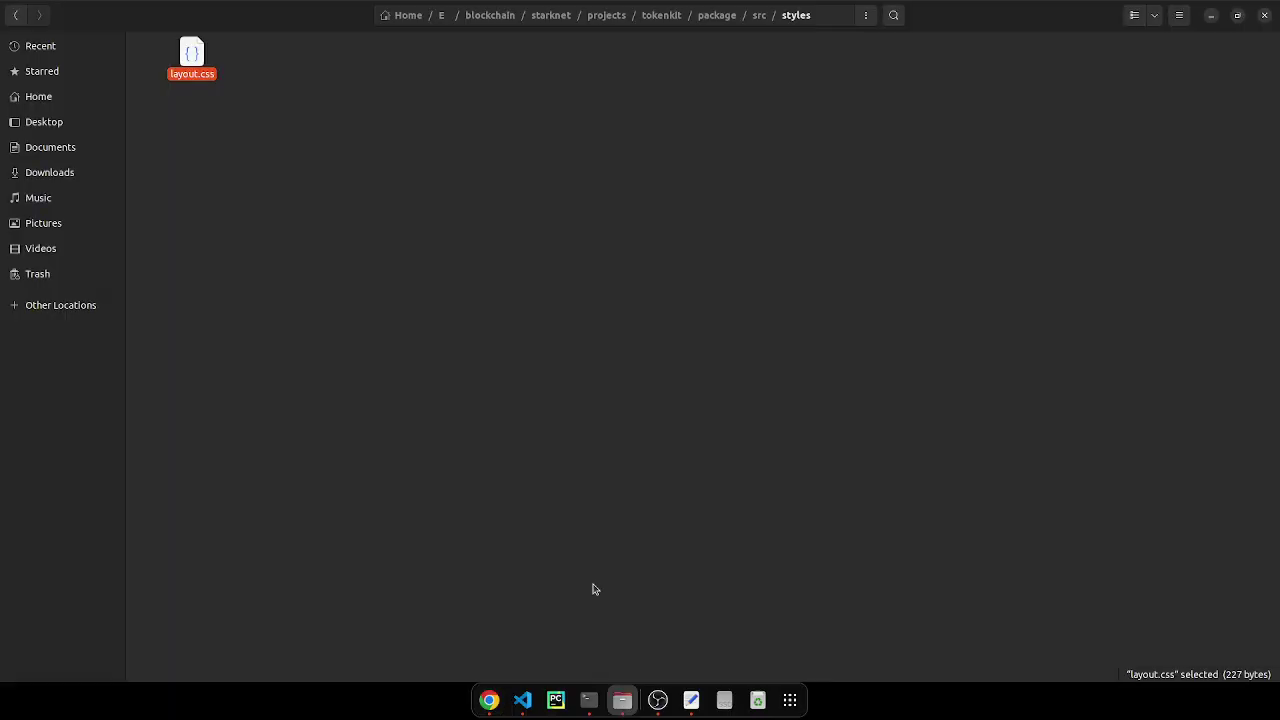
left_click(488, 15)
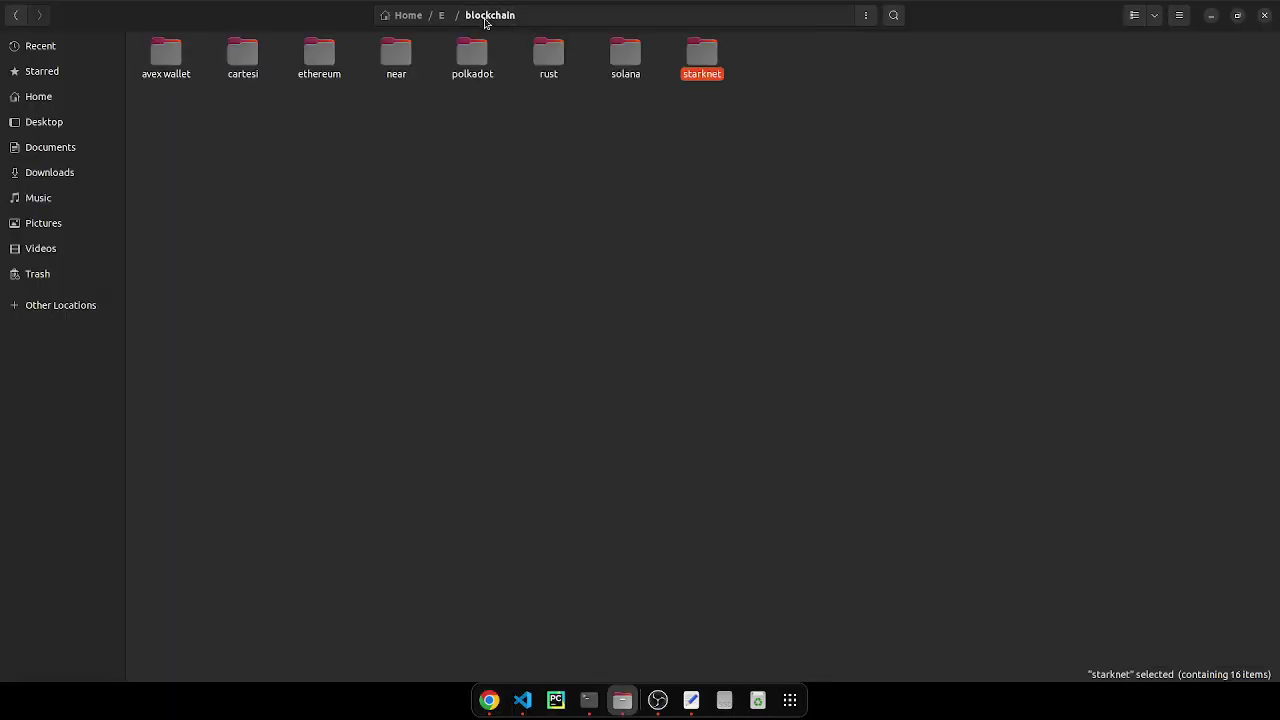
right_click(500, 237)
left_click(557, 245)
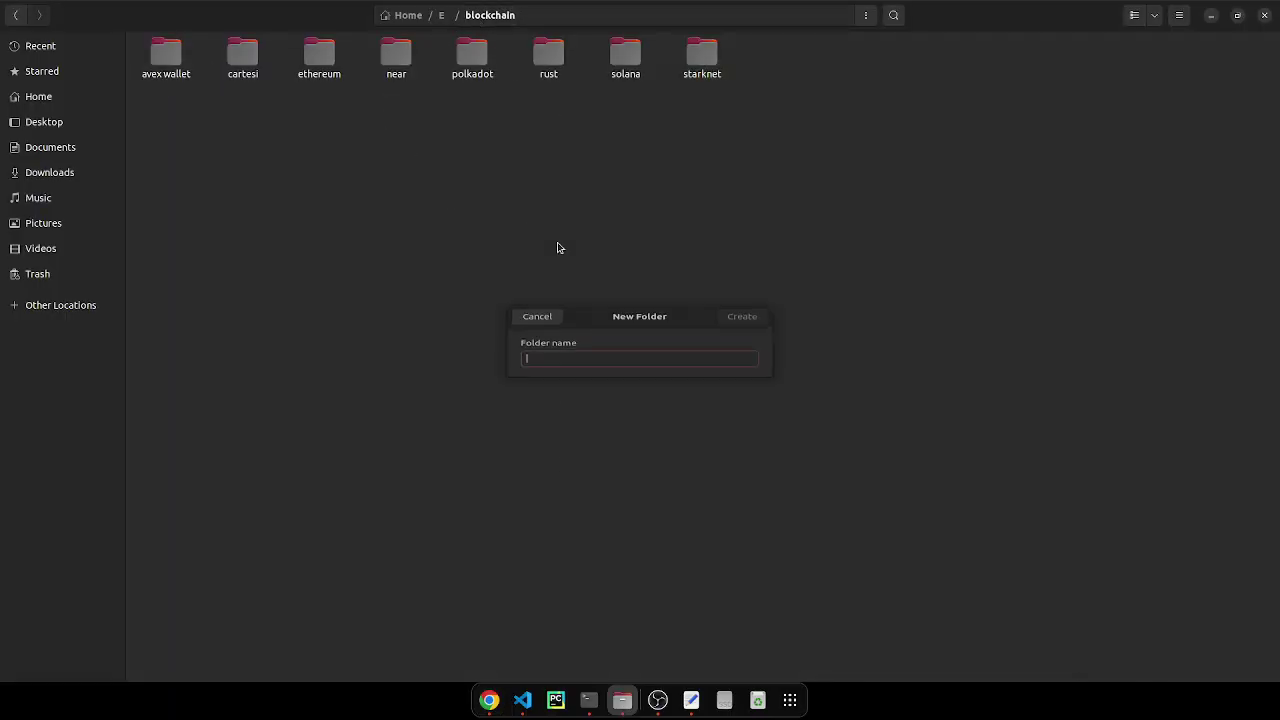
type("web3")
key("Return")
key("Return")
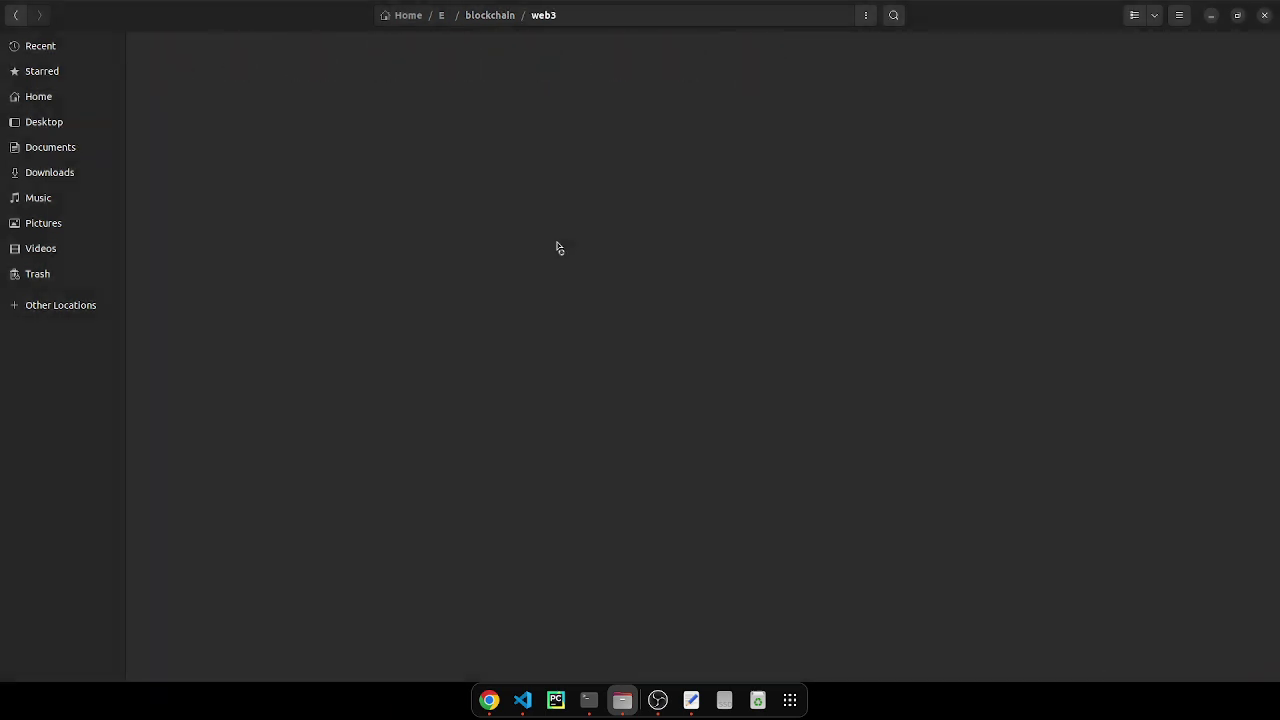
right_click(559, 247)
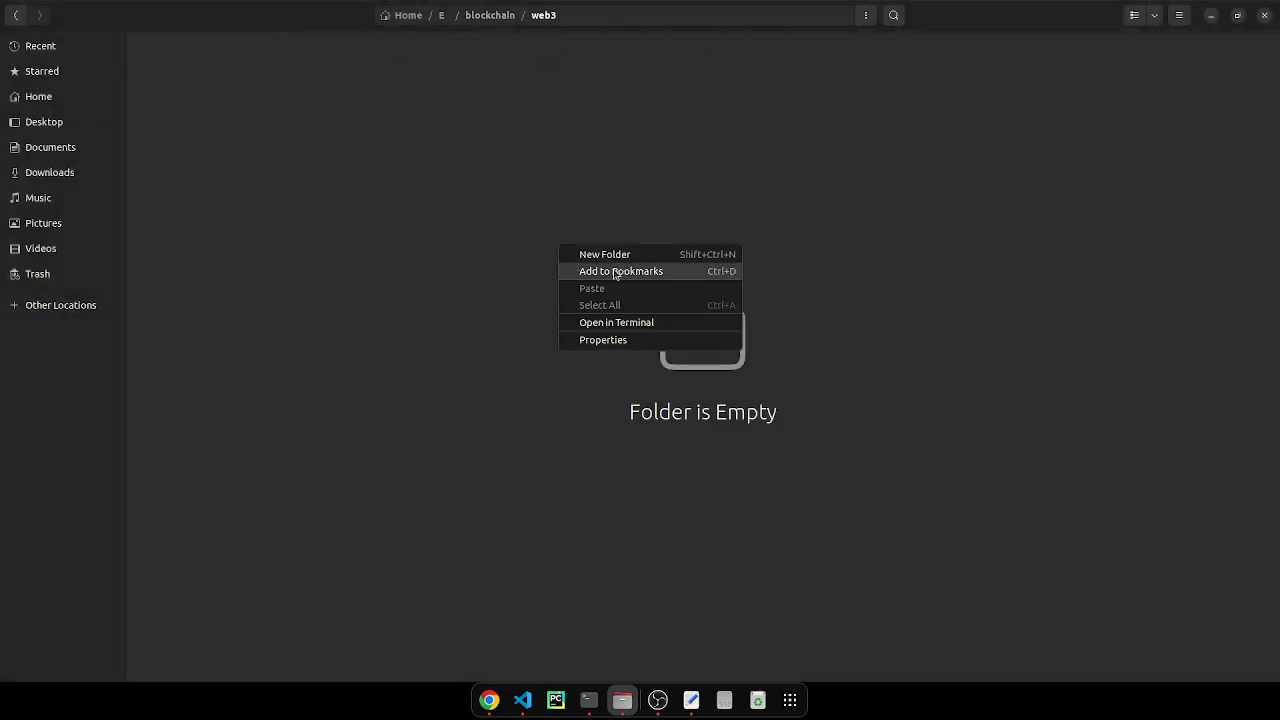
left_click(614, 322)
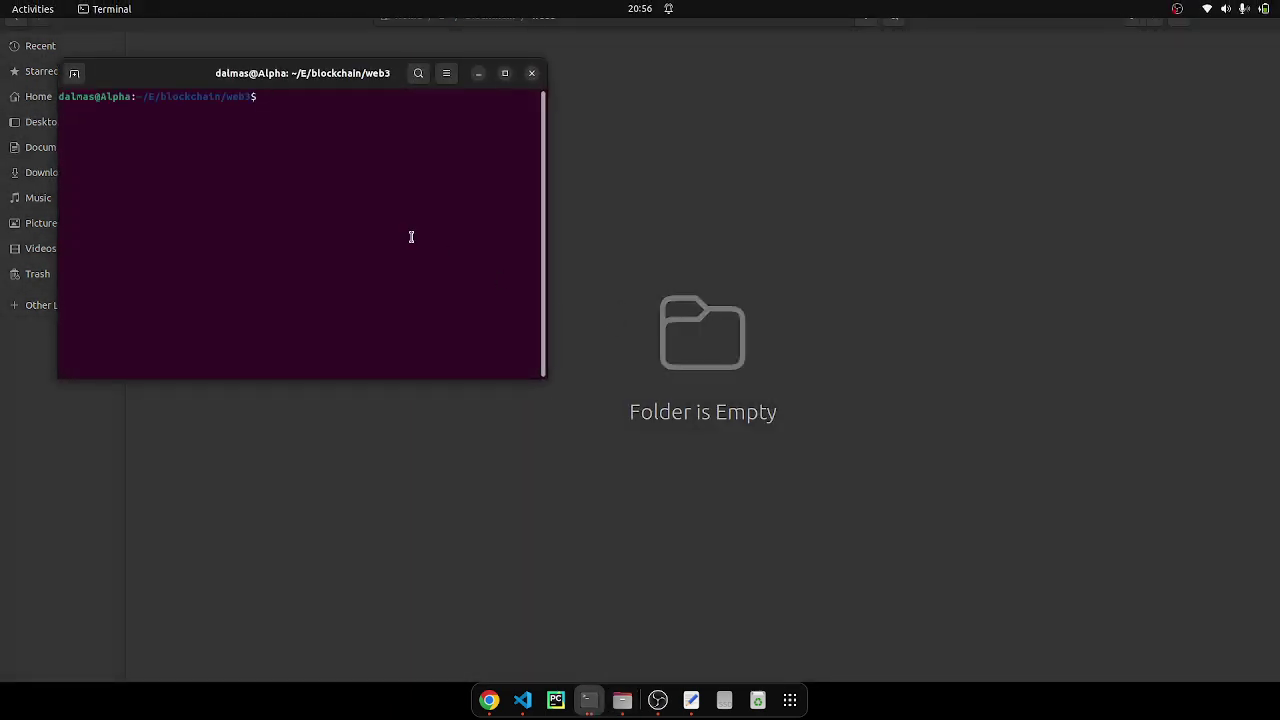
Create dune-builder-night.txt with touch, open it in the text editor, and paste the subgraph URL.
type("touch dune-builder-night.tst")
key("Return")
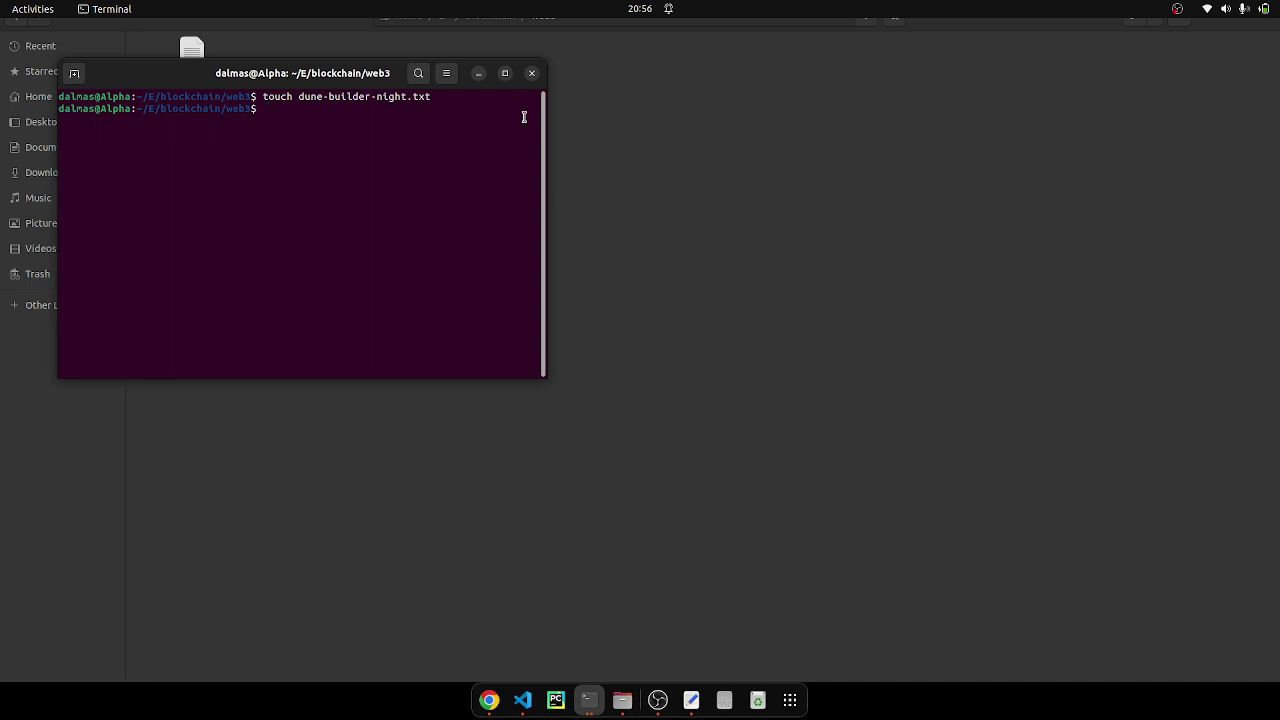
left_click(532, 73)
double_click(195, 72)
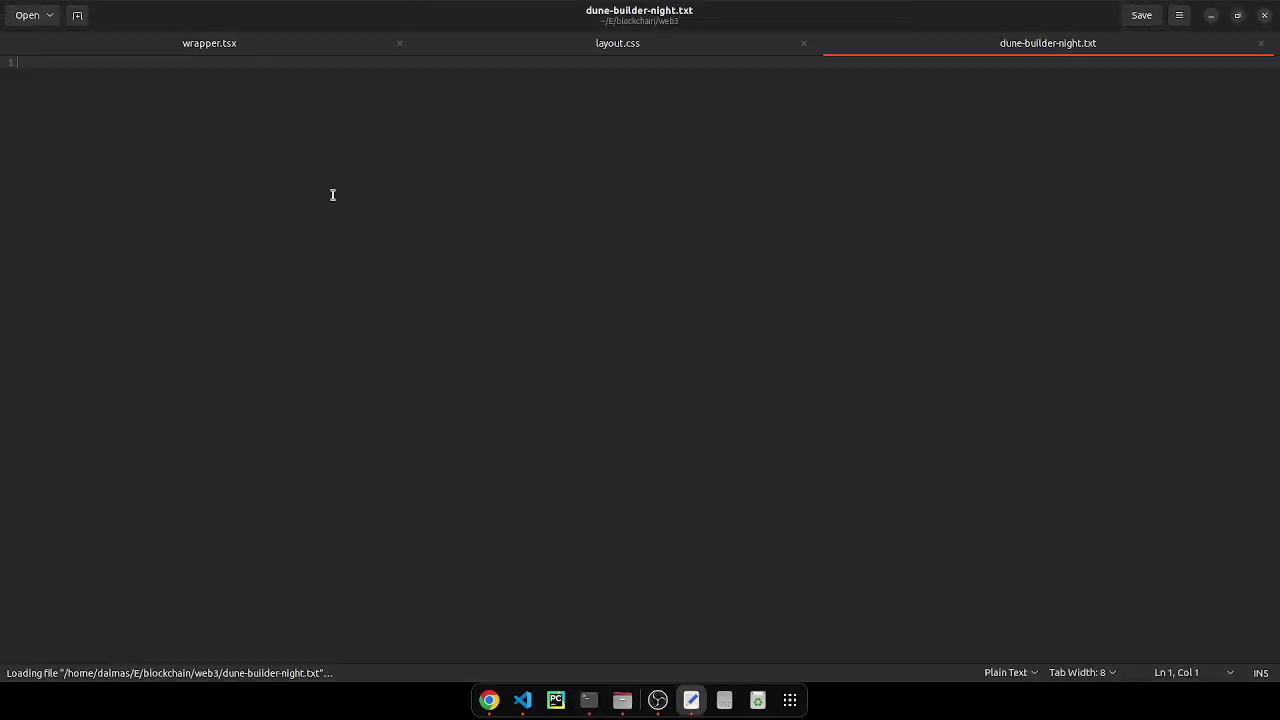
key("ctrl+v")
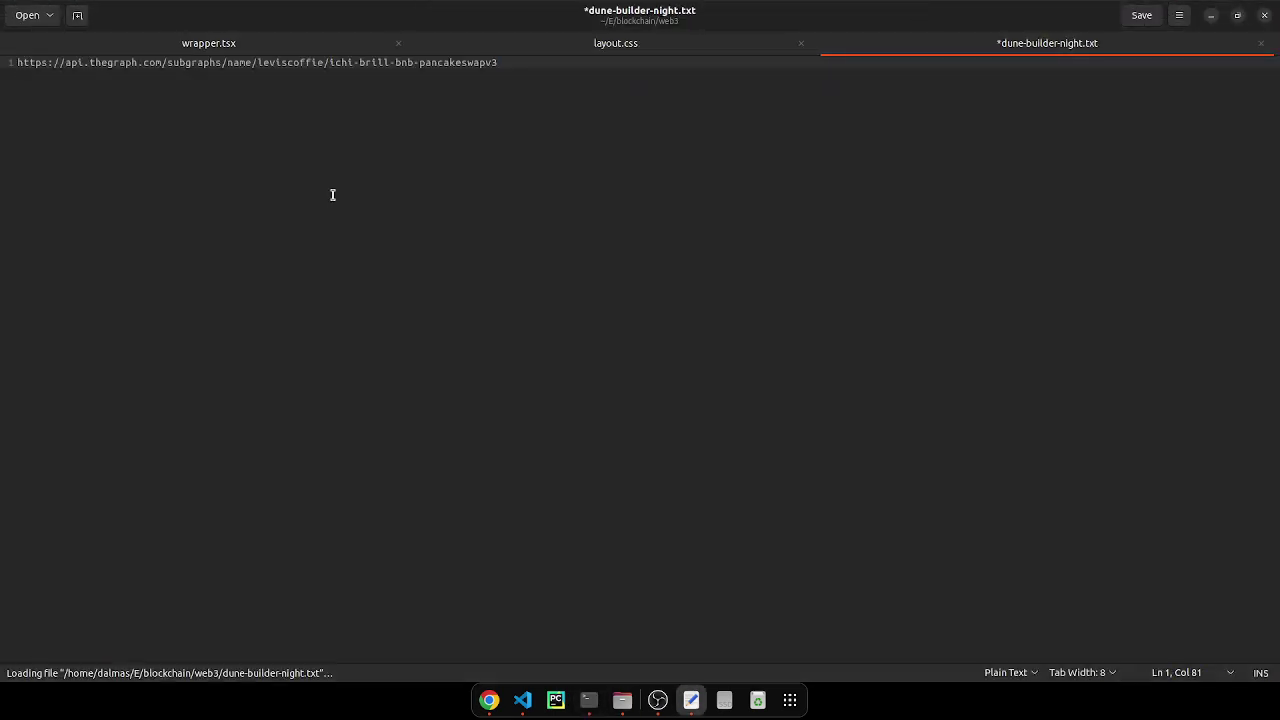
Write a 'GraphQL endpoint' heading with the subgraph URL beneath, save, and switch back to Chrome.
key("ctrl+z")
type("G")
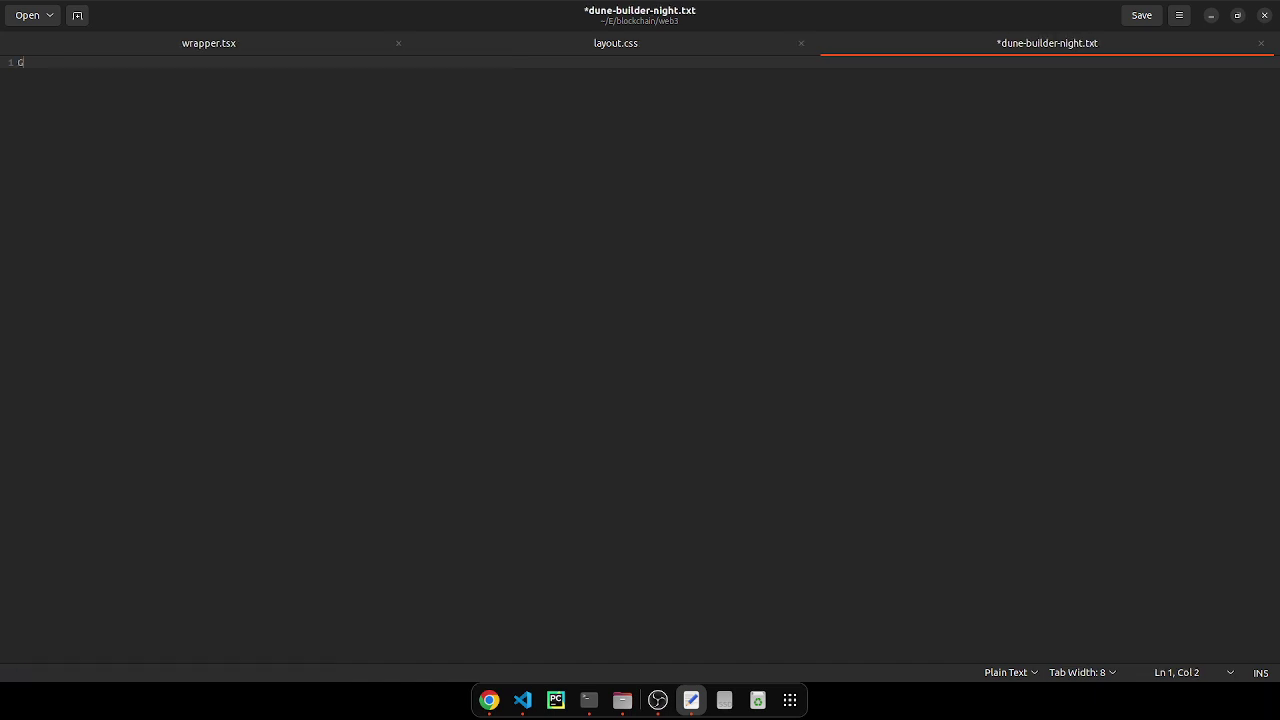
type("raphQL endpoi")
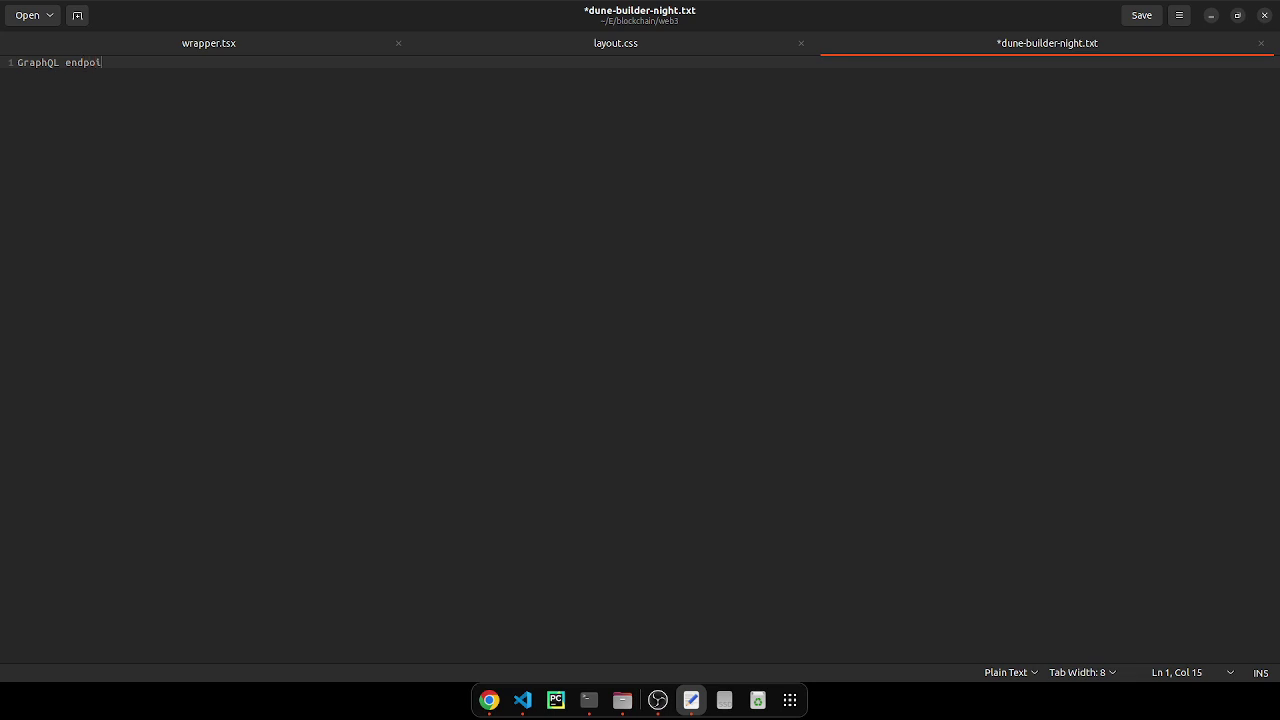
type("nt")
key("Return")
key("ctrl+v")
key("ctrl+s")
key("alt+Tab")
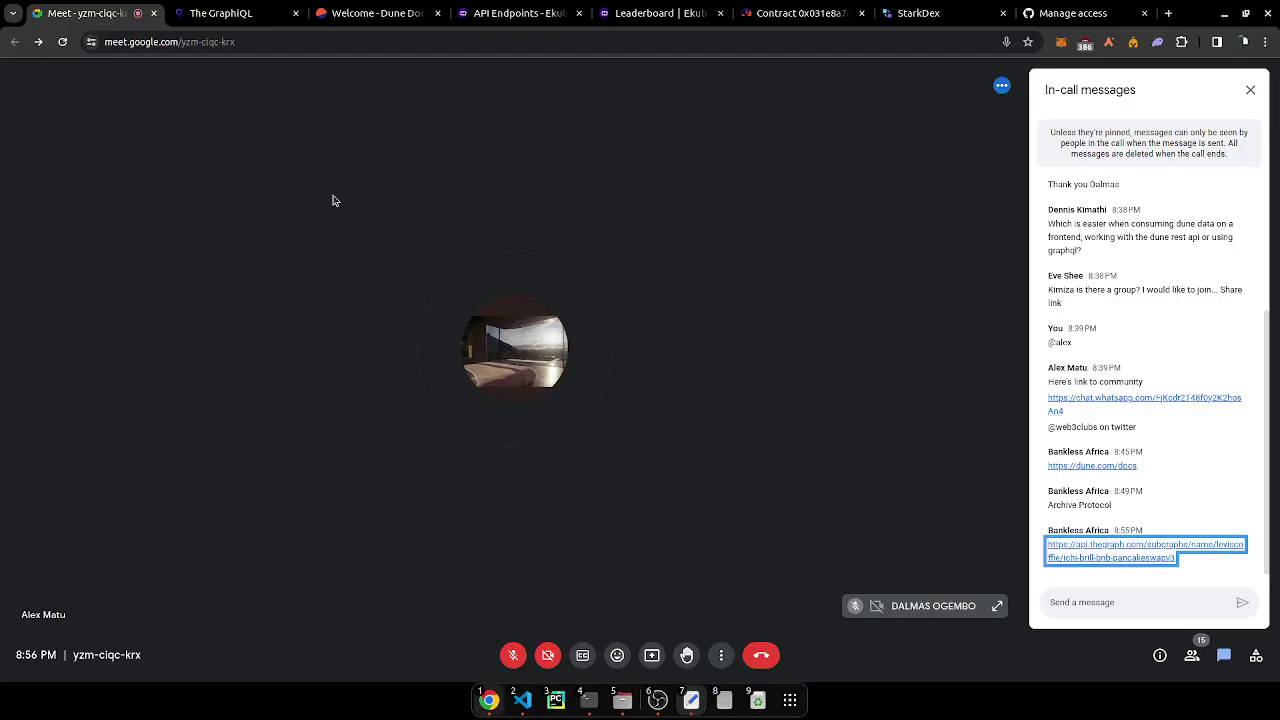
Reopen the in-call messages and select the two handles in the latest chat post.
left_click(1250, 89)
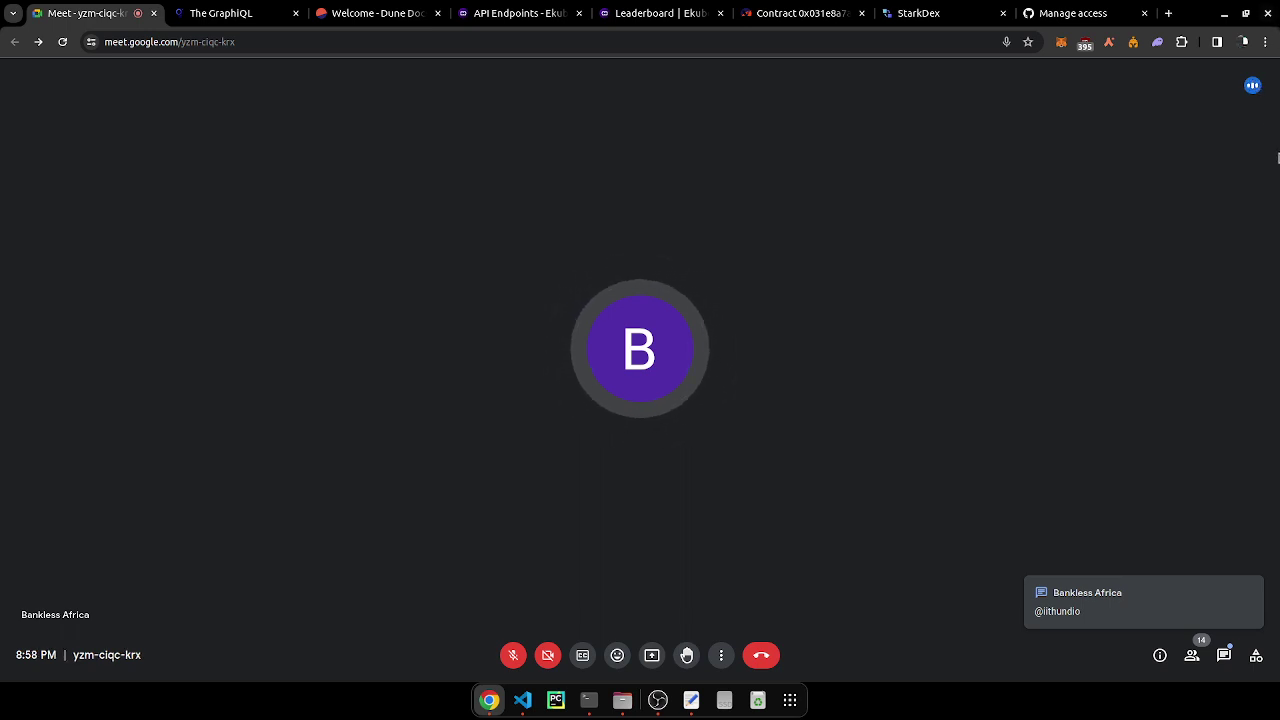
left_click(1224, 655)
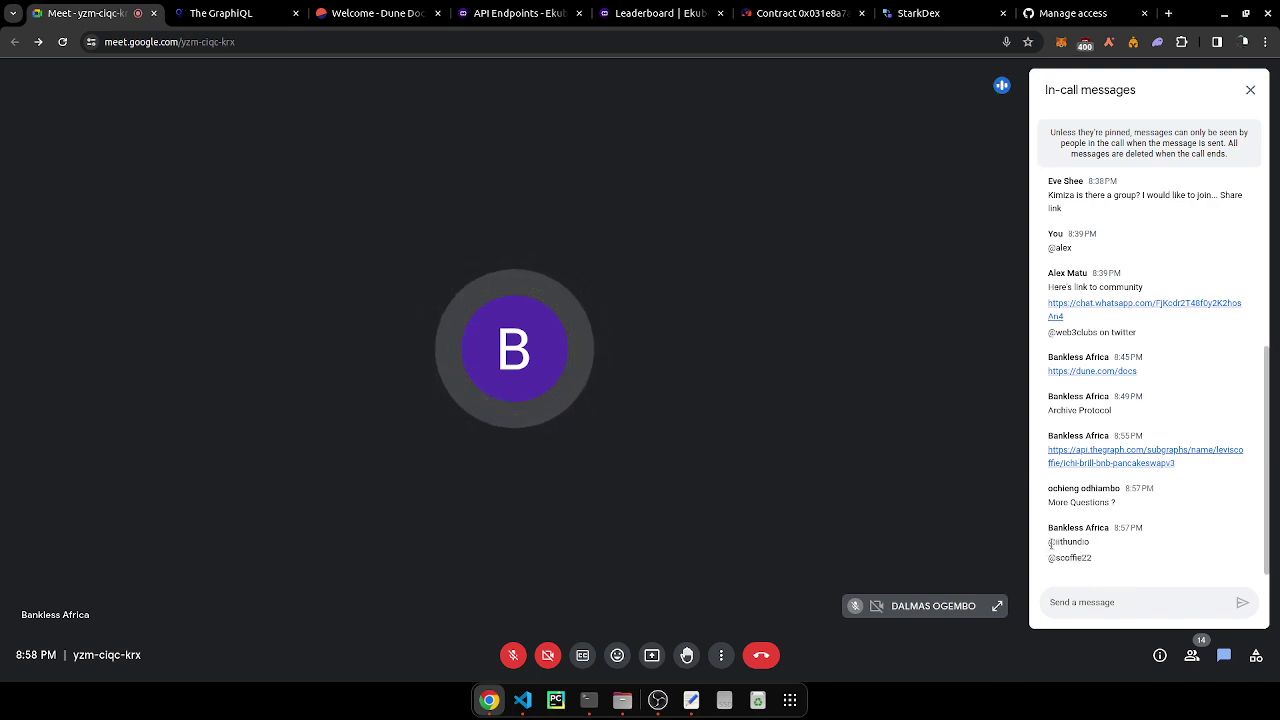
left_click_drag(1047, 539, 1133, 567)
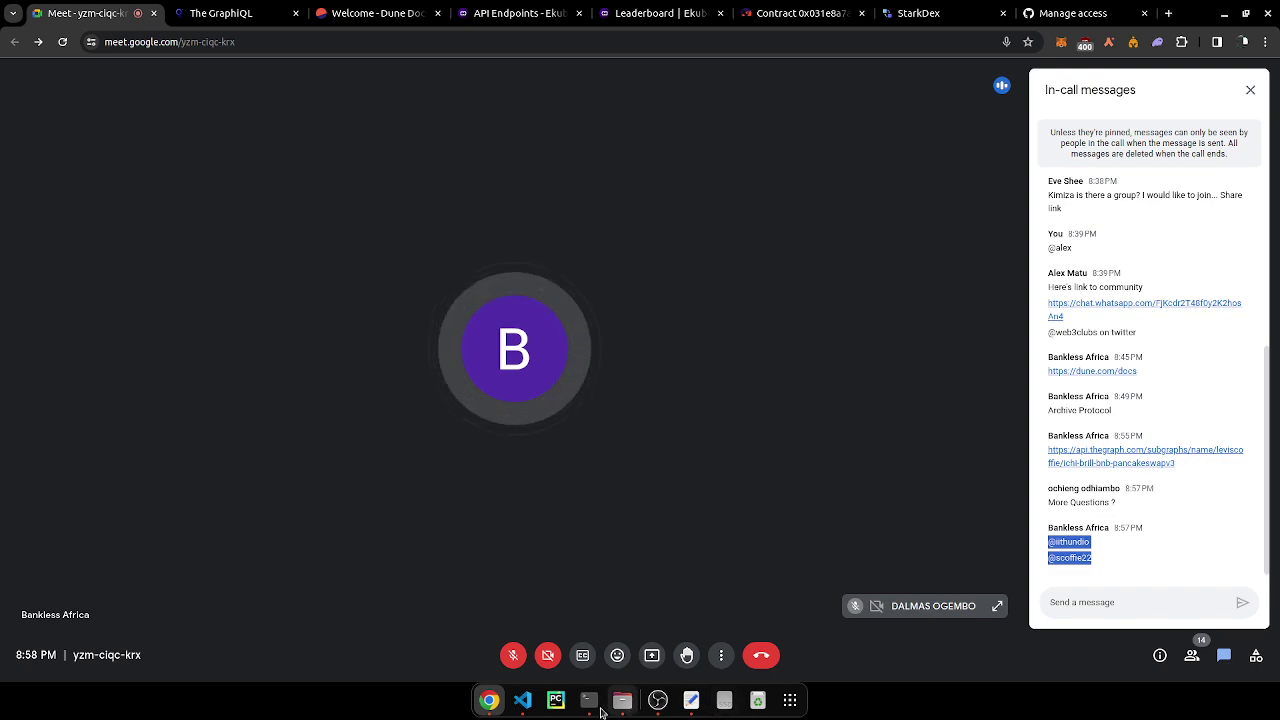
Add a 'Twitter' heading below the endpoint URL and paste the two handles under it.
left_click(690, 700)
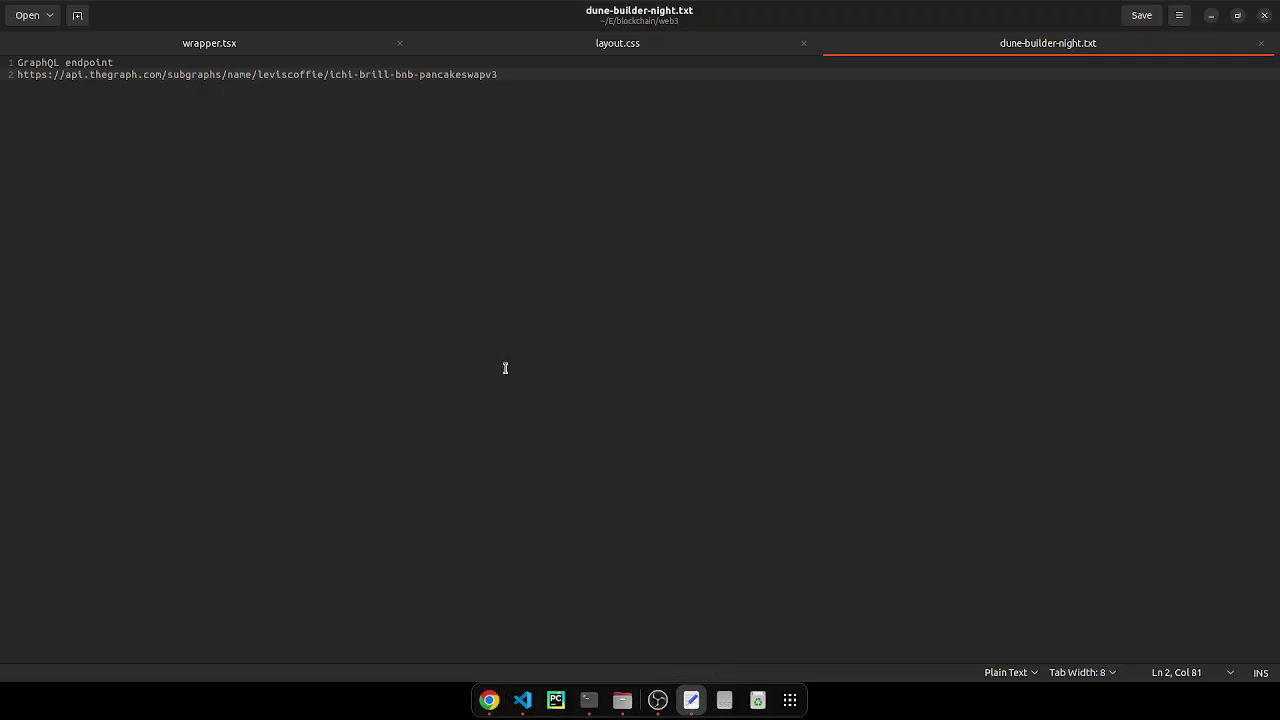
key("Return")
key("Return")
type("Scro")
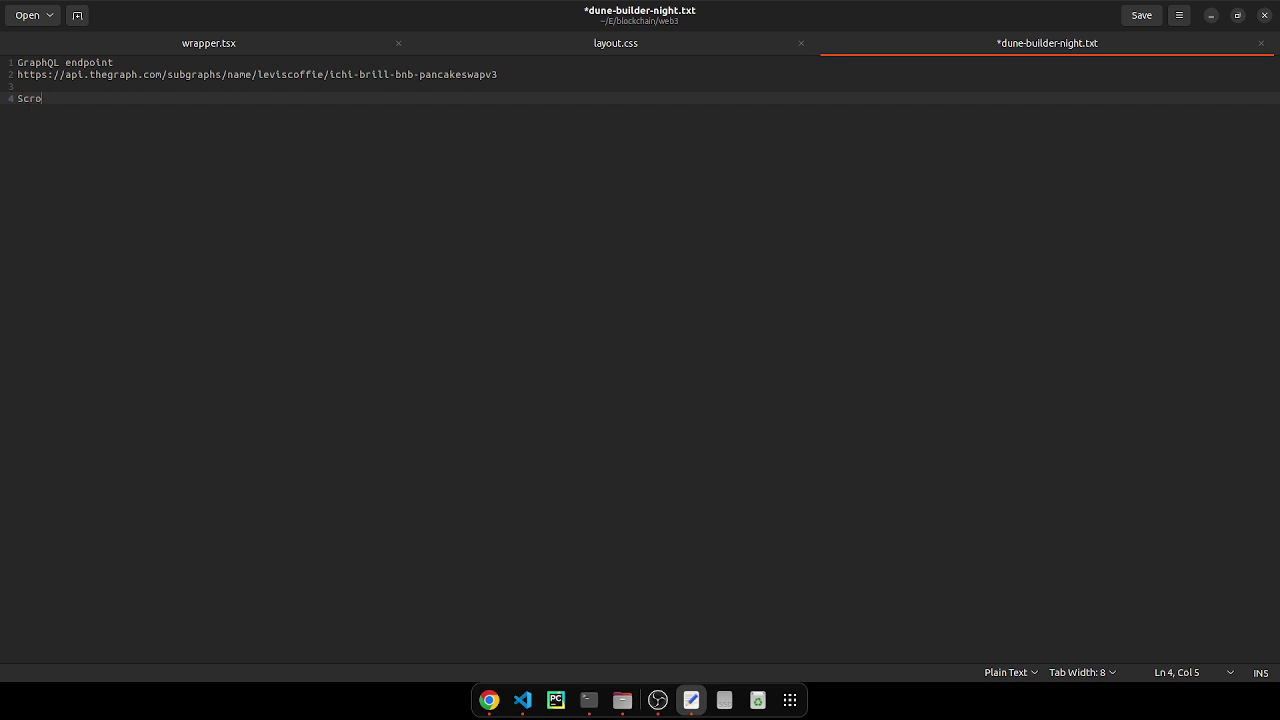
key("BackSpace")
type("of")
key("BackSpace")
key("BackSpace")
key("BackSpace")
key("BackSpace")
type("Twitter")
key("Return")
key("ctrl+v")
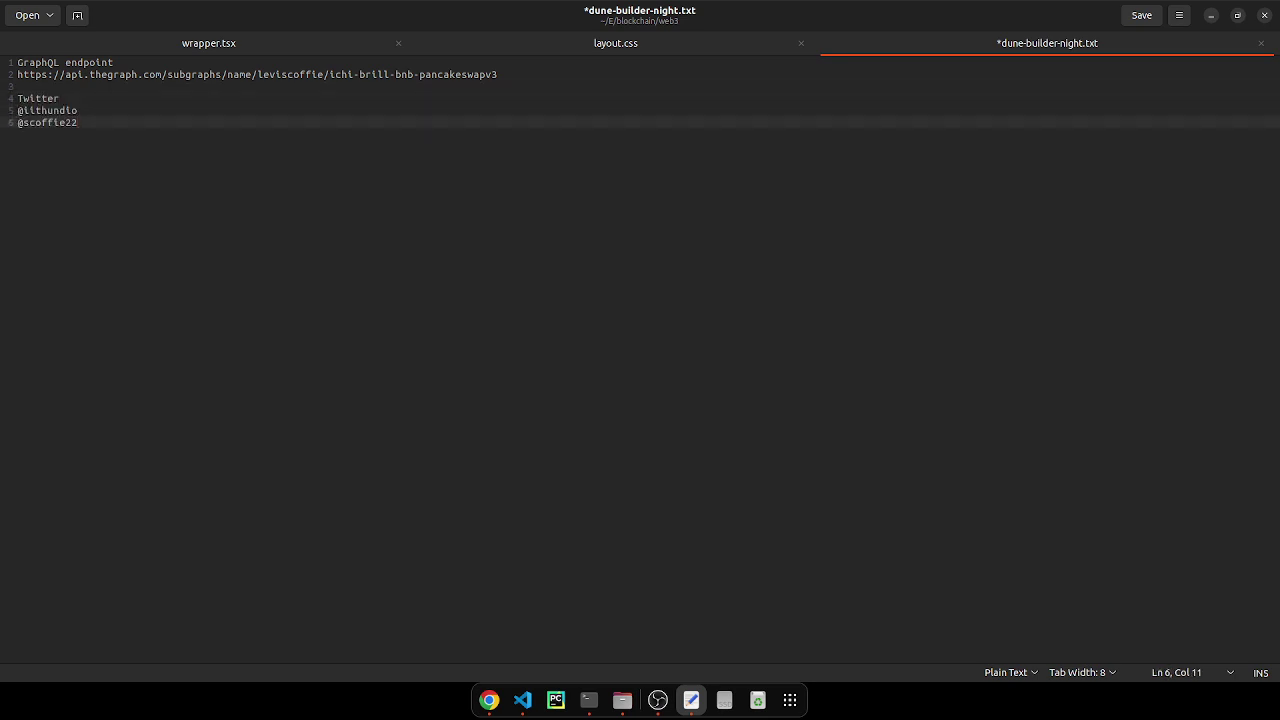
Put a 'Telegram' heading over the second handle, separate the sections, save, and return to Meet.
left_click(17, 110)
key("Return")
key("BackSpace")
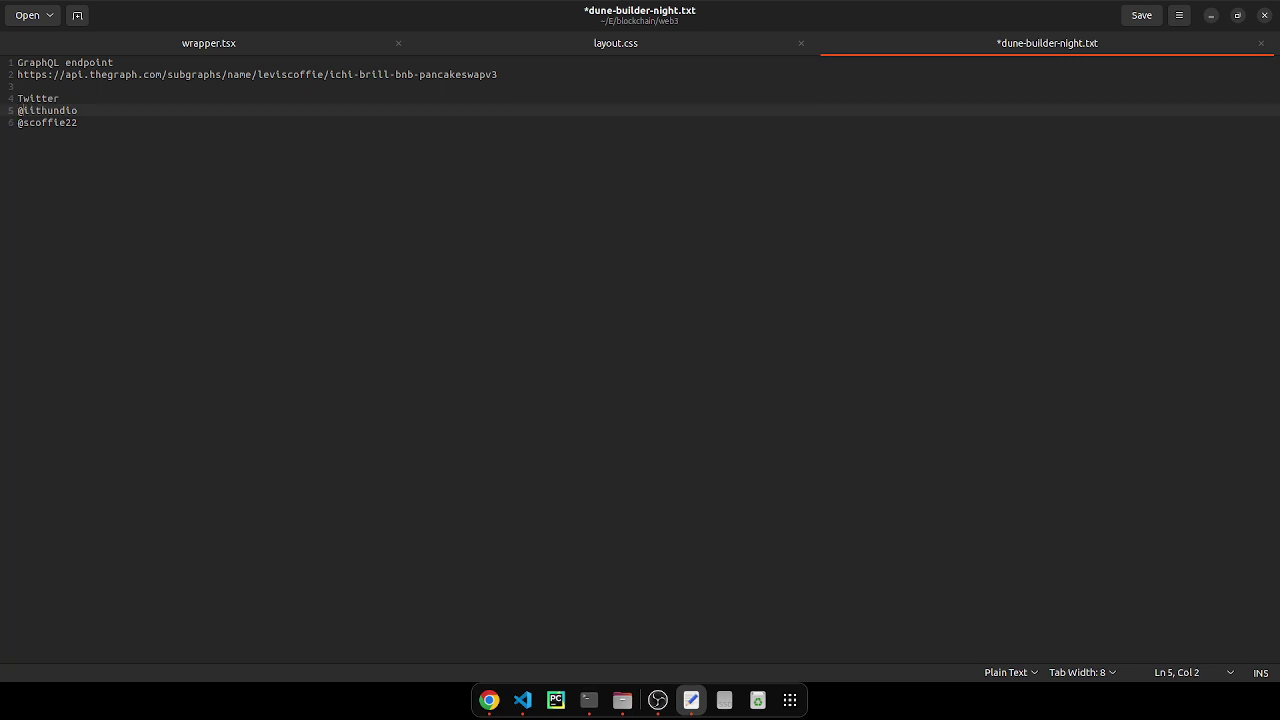
key("End")
key("Return")
type("Teleg")
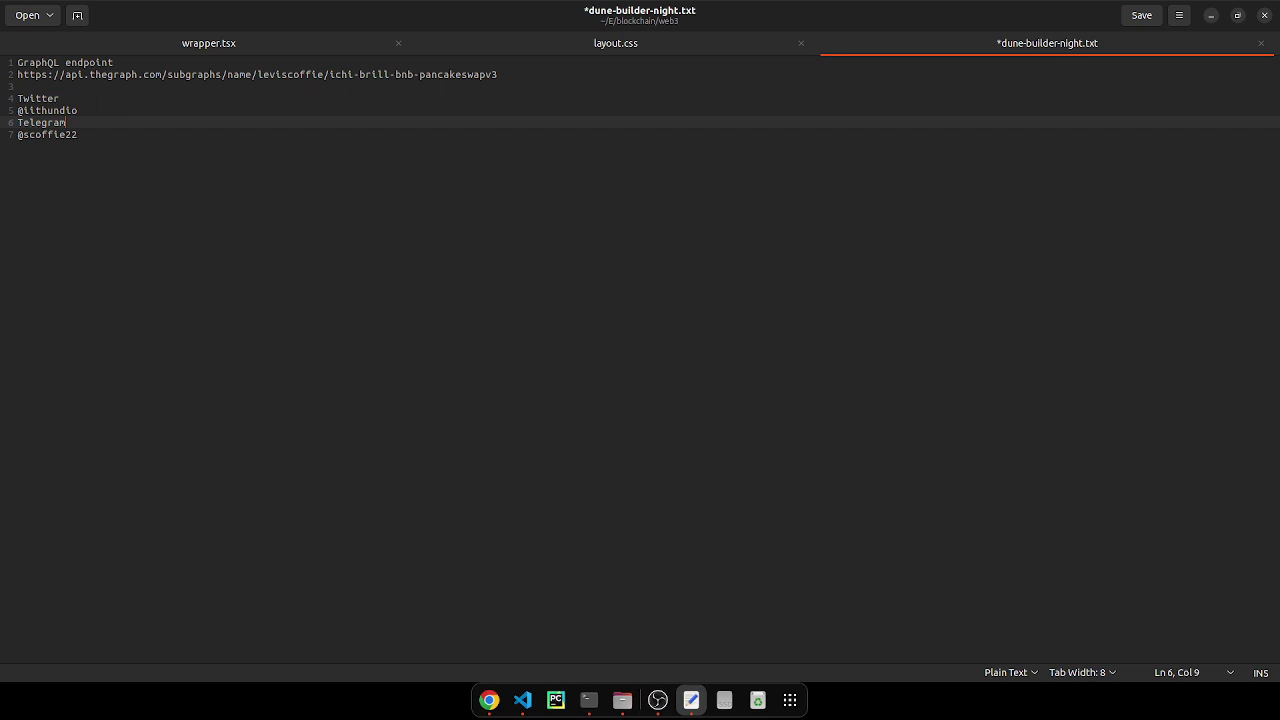
left_click(74, 110)
key("Return")
key("ctrl+s")
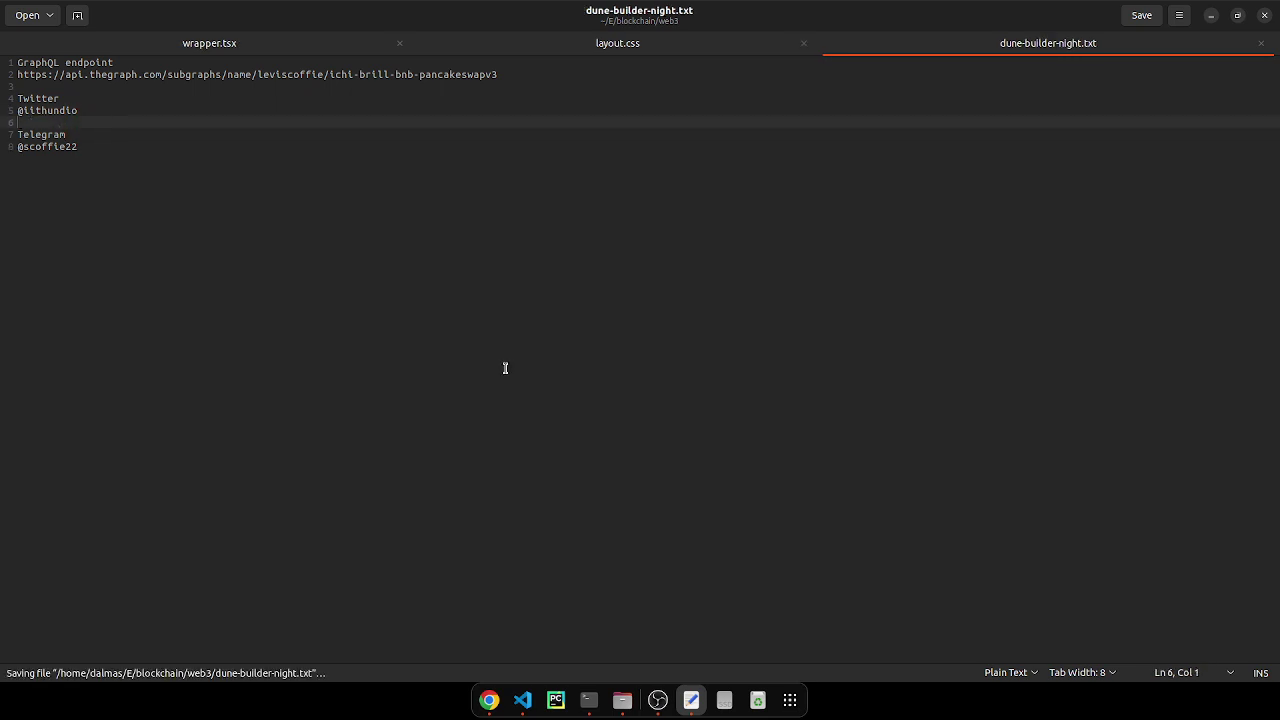
key("alt+Tab")
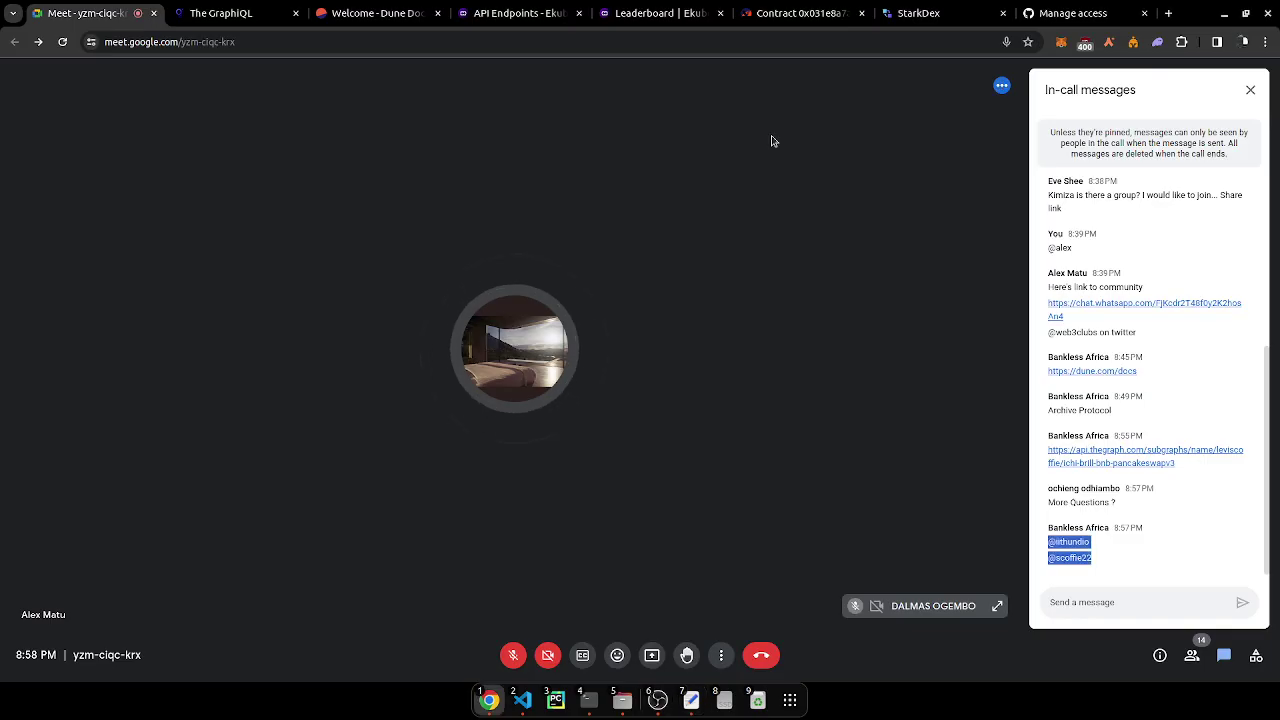
Close the In-call messages panel so the Meet call fills the window.
left_click(1251, 90)
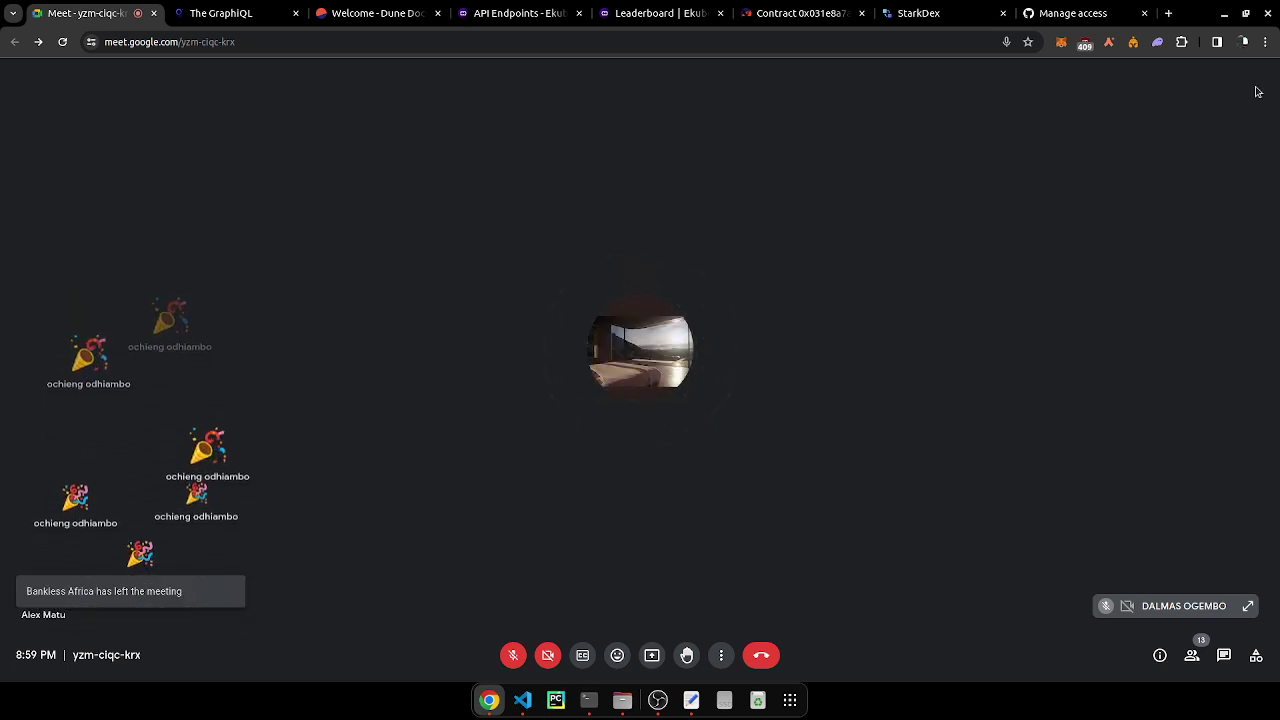
Show the StarkDex home swap page and the token list for the first swap field.
left_click(913, 10)
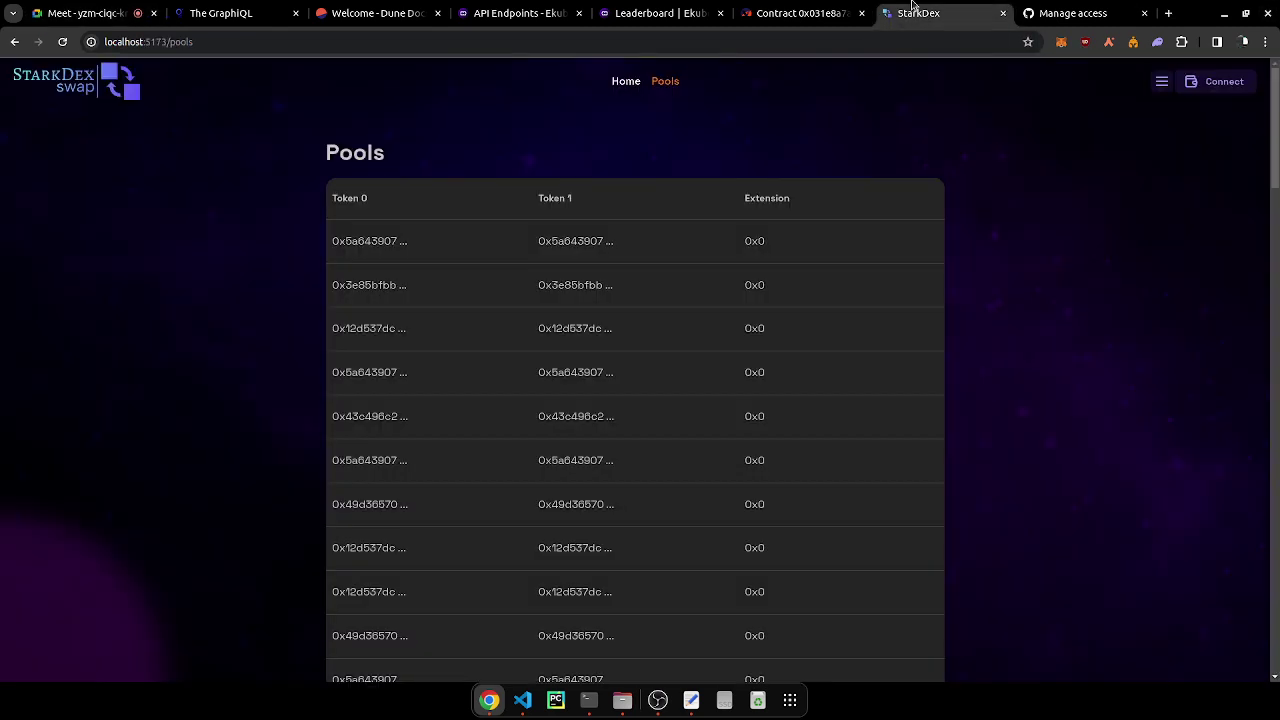
left_click(626, 82)
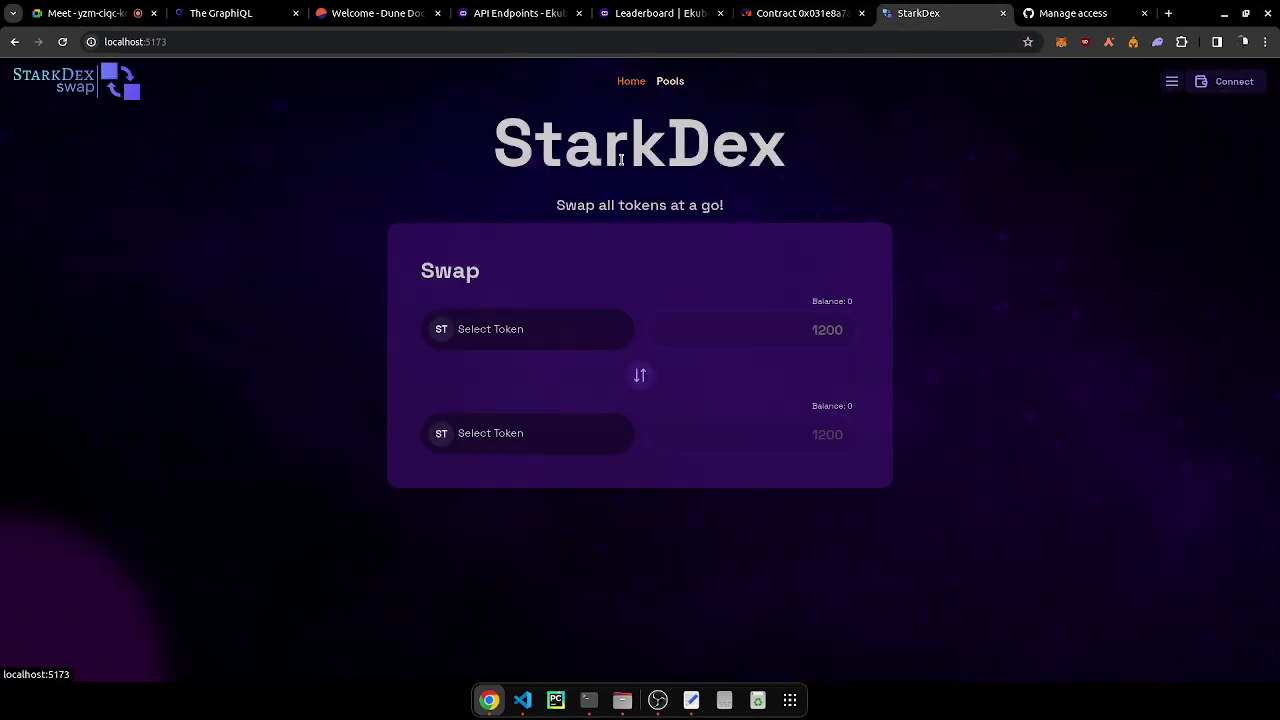
left_click(536, 323)
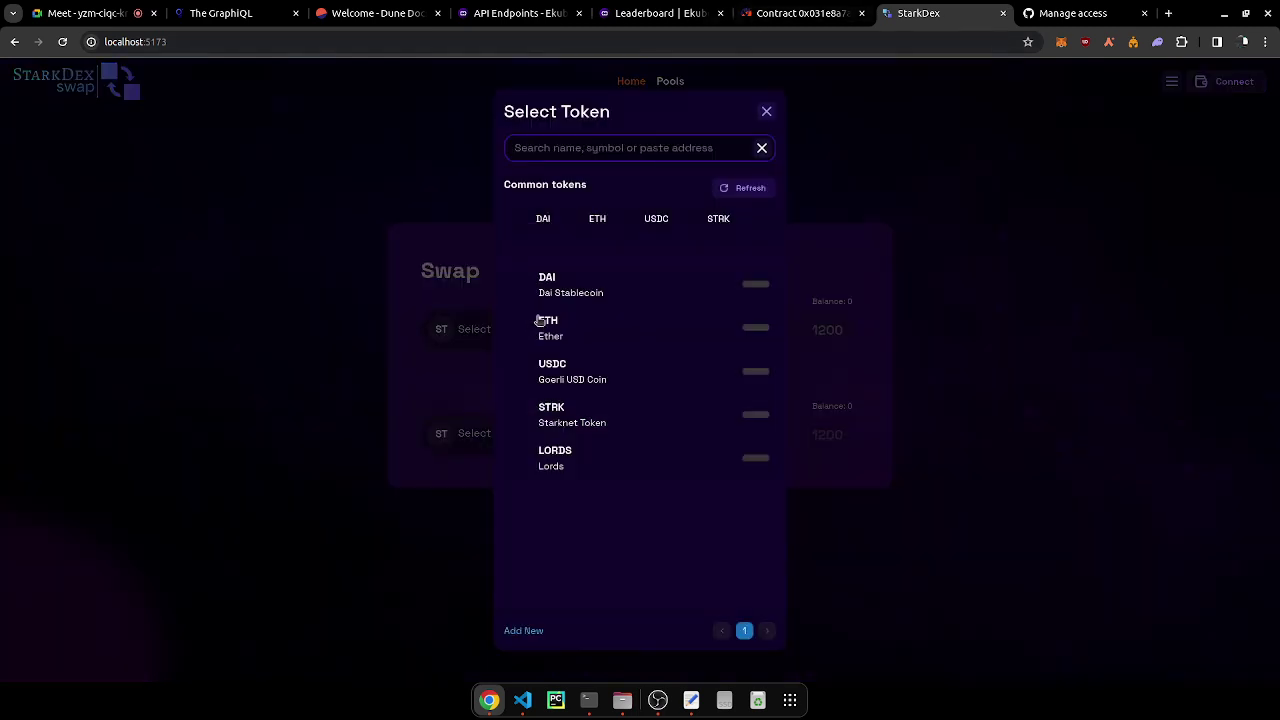
Close the Google Meet tab to leave the call and bring OBS Studio forward.
left_click(250, 12)
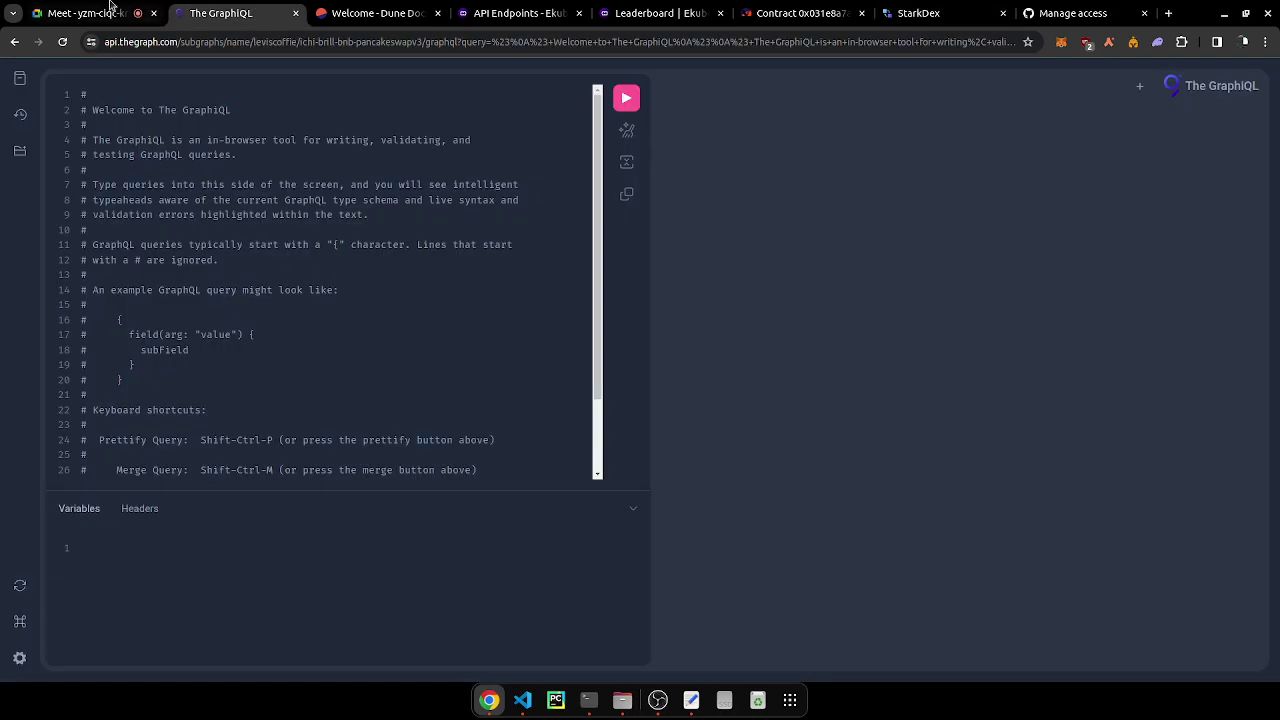
left_click(100, 12)
left_click(153, 14)
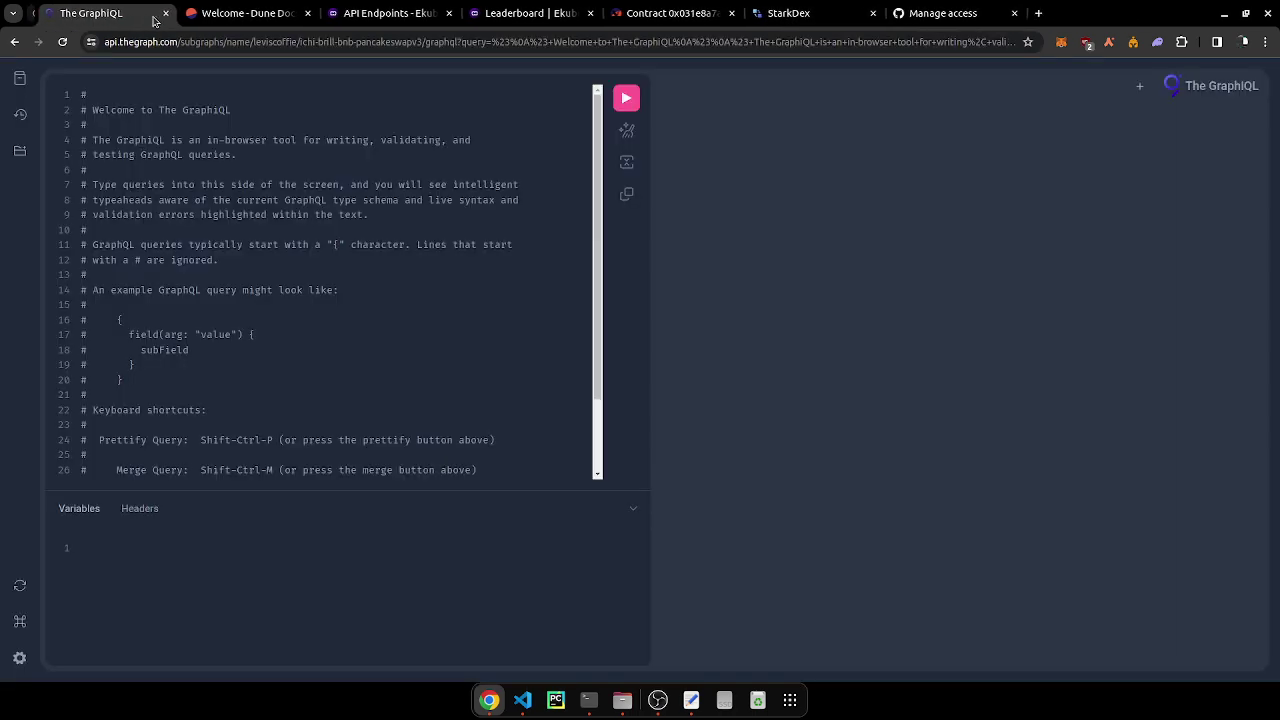
left_click(658, 701)
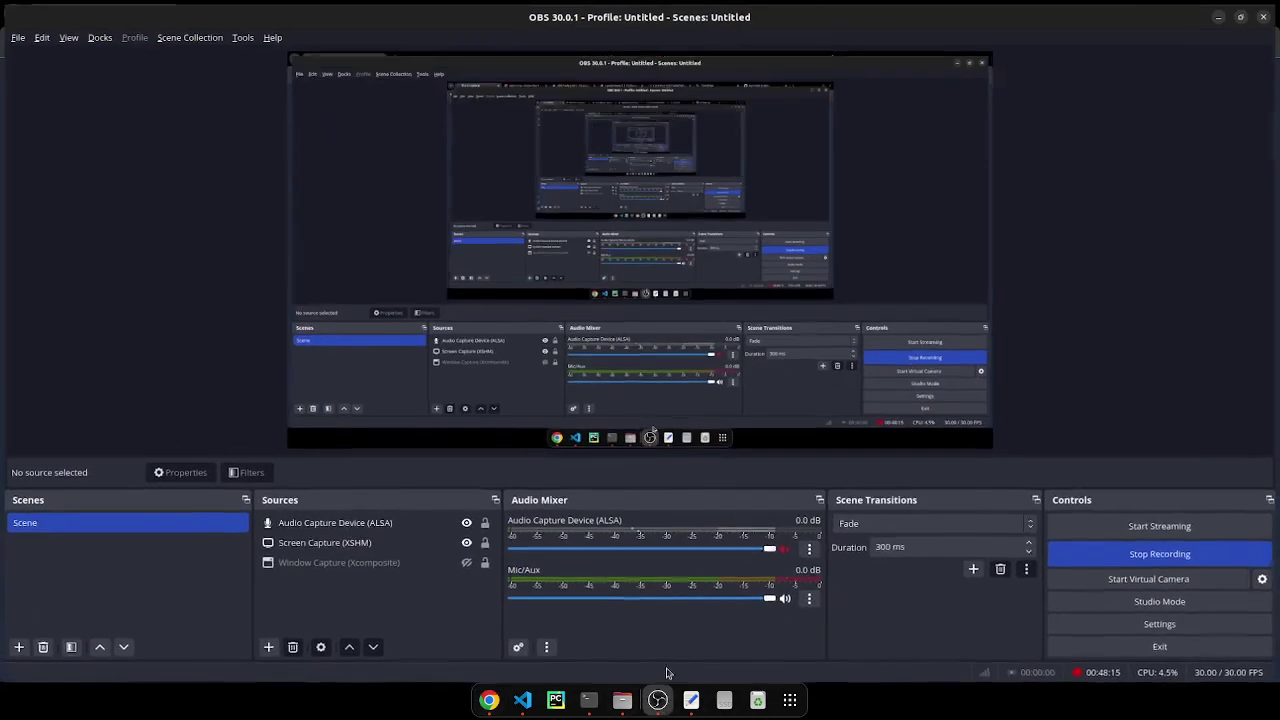